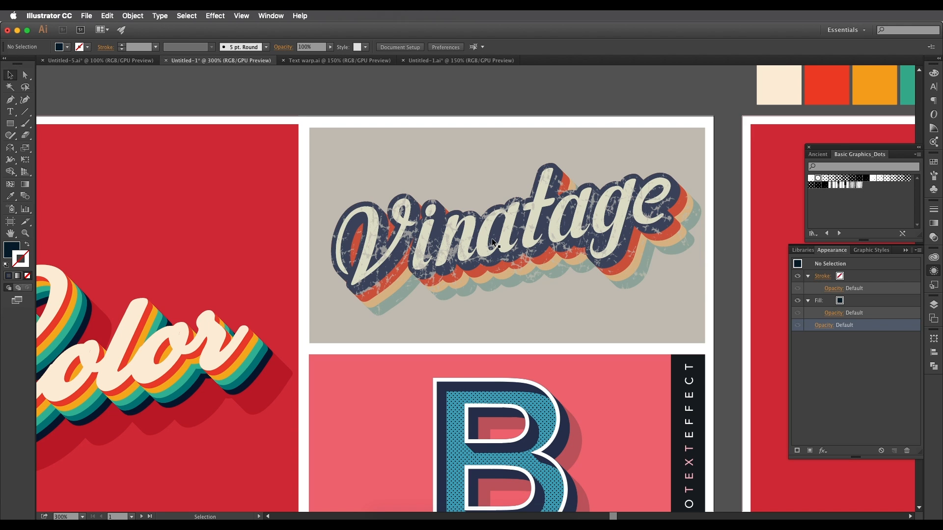
# - Examine the finished Color, Vinatage and B retro text effects on the first artboard
pyautogui.moveTo(501, 403); pyautogui.dragTo(503, 255)
pyautogui.moveTo(318, 233); pyautogui.dragTo(372, 231)
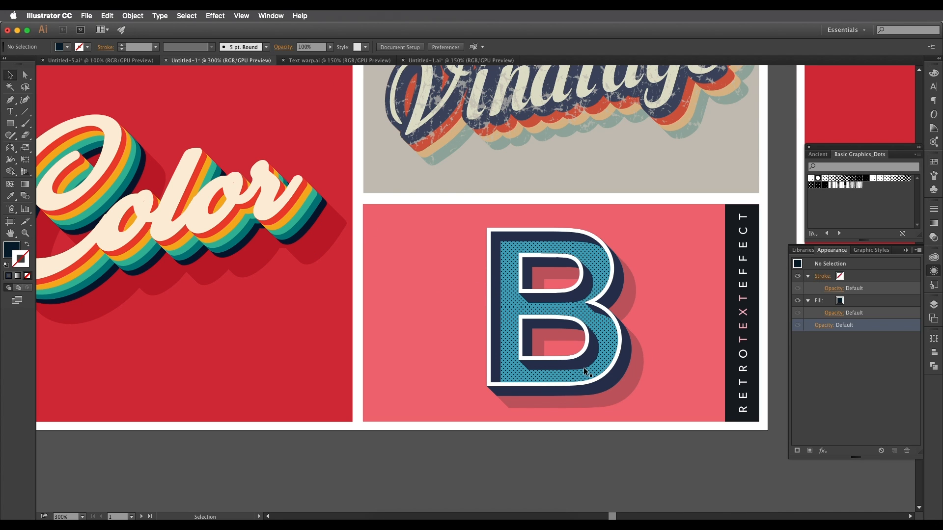
pyautogui.scroll(2, 530, 326)
pyautogui.moveTo(504, 298); pyautogui.dragTo(473, 350)
pyautogui.moveTo(469, 289); pyautogui.dragTo(444, 282)
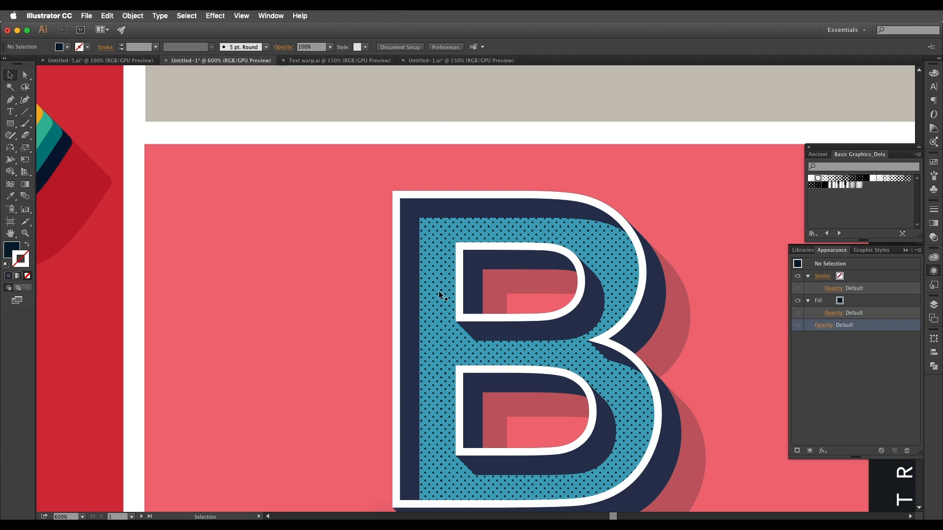
pyautogui.scroll(-4, 439, 296)
pyautogui.moveTo(439, 295); pyautogui.dragTo(419, 269)
pyautogui.moveTo(287, 266); pyautogui.dragTo(419, 278)
pyautogui.scroll(3, 419, 278)
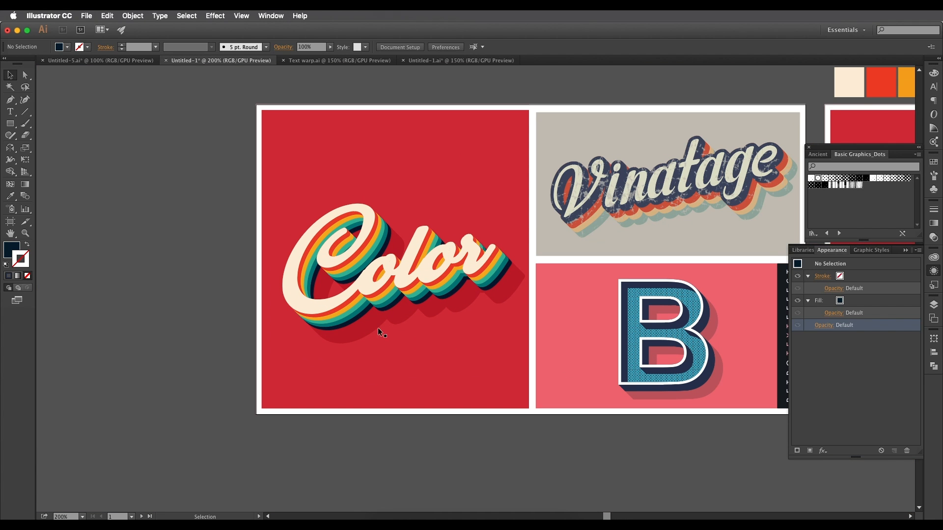
pyautogui.scroll(2, 441, 304)
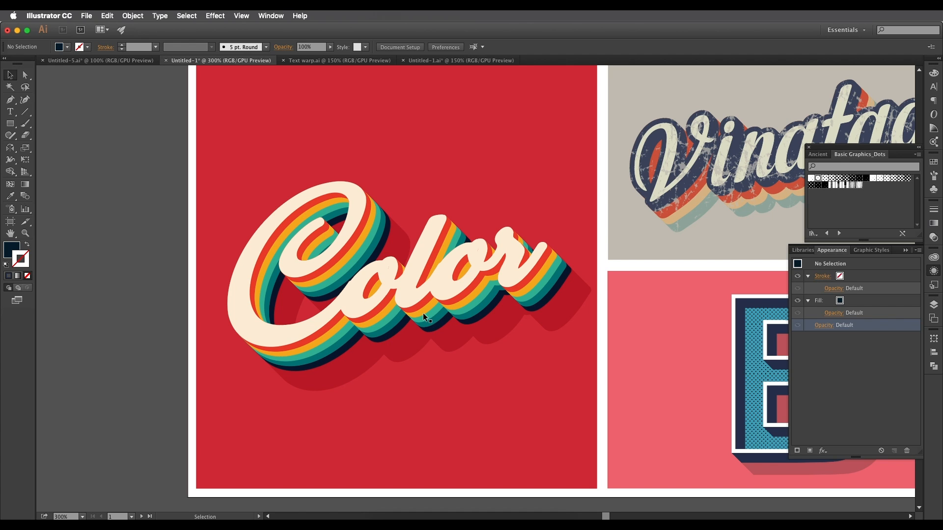
# - Examine the two rows of colour swatches above the second artboard and compare them with the finished lettering
pyautogui.press('super+minus')
pyautogui.press('super+minus')
pyautogui.scroll(2, 423, 315)
pyautogui.moveTo(572, 250); pyautogui.dragTo(340, 338)
pyautogui.scroll(-1, 340, 338)
pyautogui.moveTo(507, 299); pyautogui.dragTo(232, 342)
pyautogui.moveTo(404, 196); pyautogui.dragTo(560, 221)
pyautogui.hscroll(5, 548, 237)
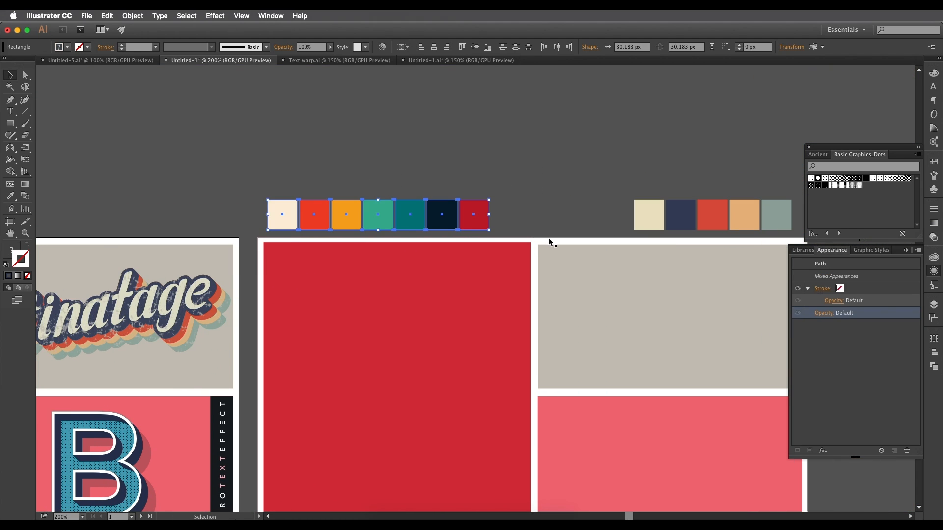
pyautogui.hscroll(10, 406, 172)
pyautogui.moveTo(558, 229); pyautogui.dragTo(545, 221)
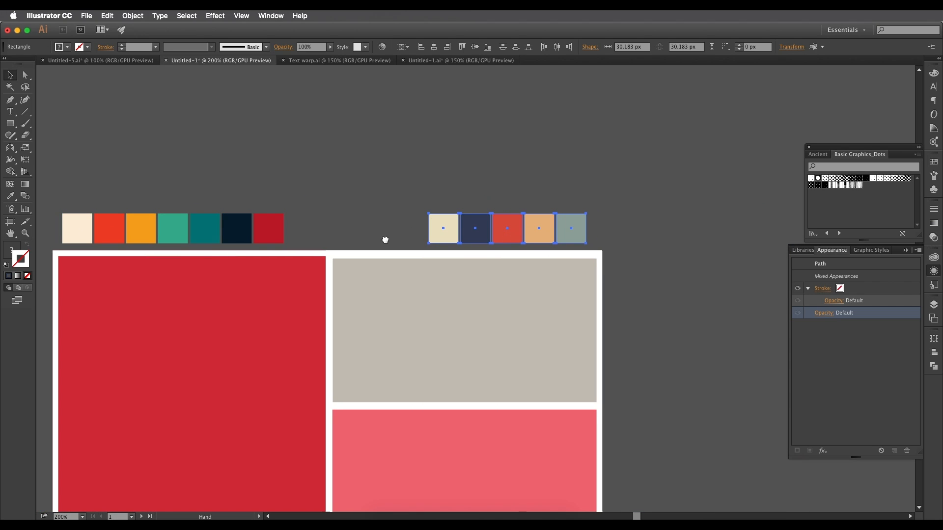
pyautogui.hscroll(-15, 383, 238)
pyautogui.hscroll(-6, 425, 240)
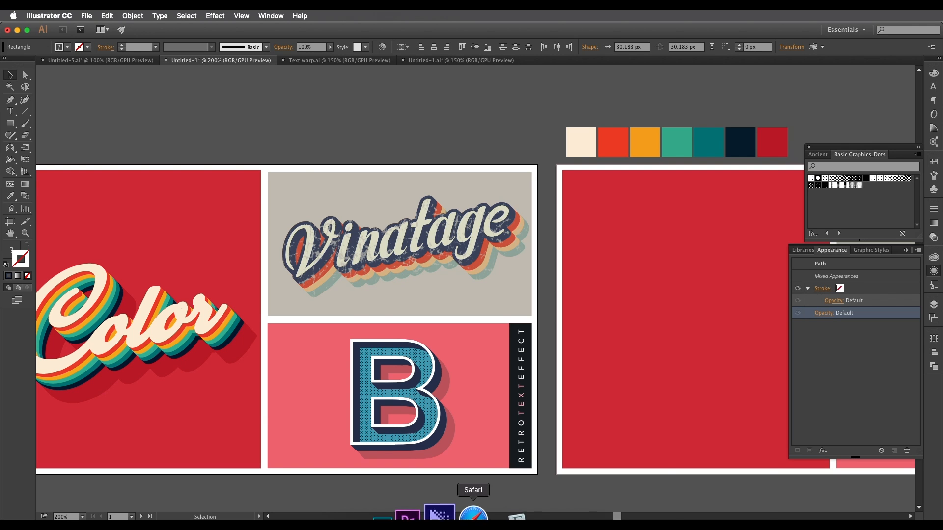
# - Switch to Safari, bring the navy VINTAGE image from the retro text results into the Illustrator document, and place it above the swatches
pyautogui.click(459, 511)
pyautogui.scroll(2, 468, 267)
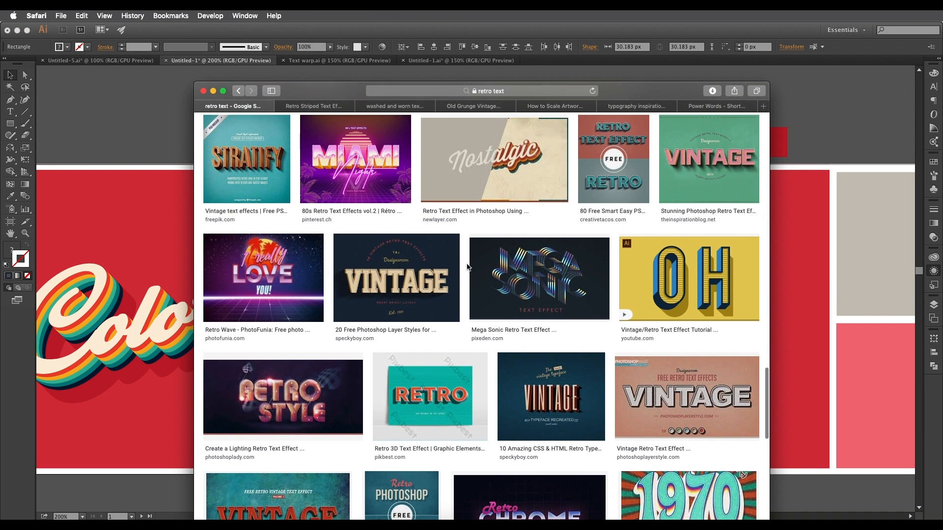
pyautogui.scroll(-2, 467, 266)
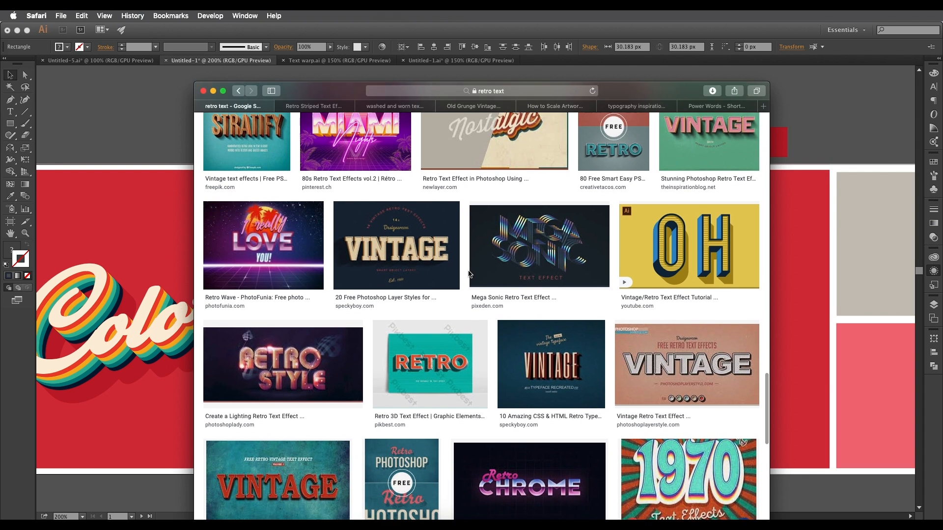
pyautogui.scroll(3, 441, 249)
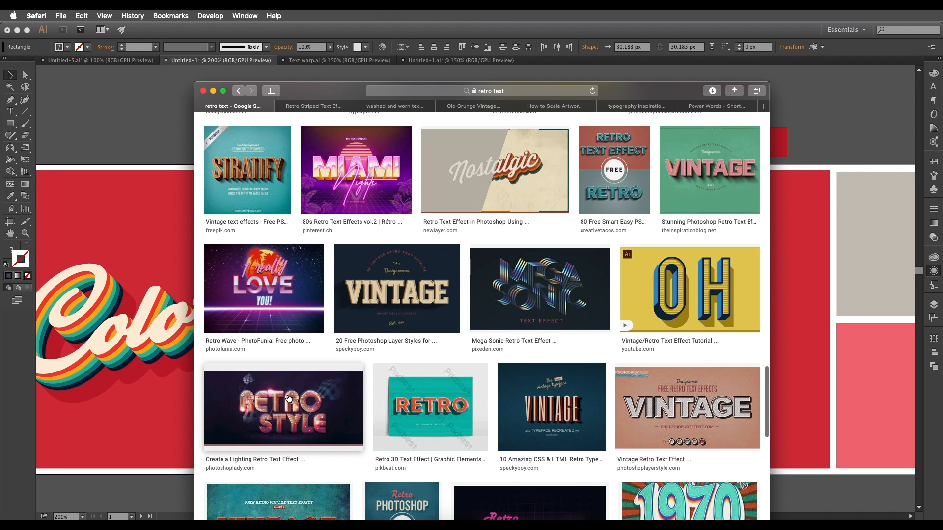
pyautogui.moveTo(401, 306); pyautogui.dragTo(291, 256)
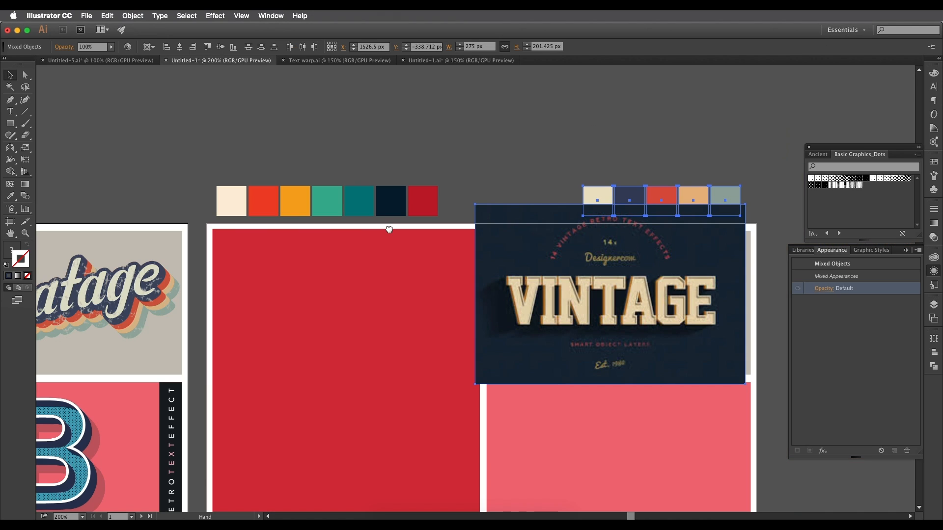
pyautogui.moveTo(530, 261); pyautogui.dragTo(262, 139)
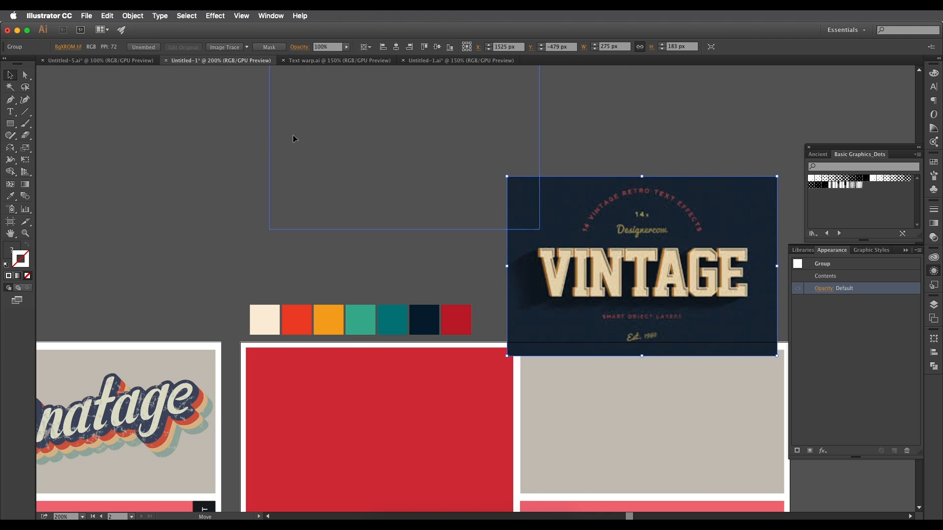
pyautogui.moveTo(282, 143); pyautogui.dragTo(197, 125)
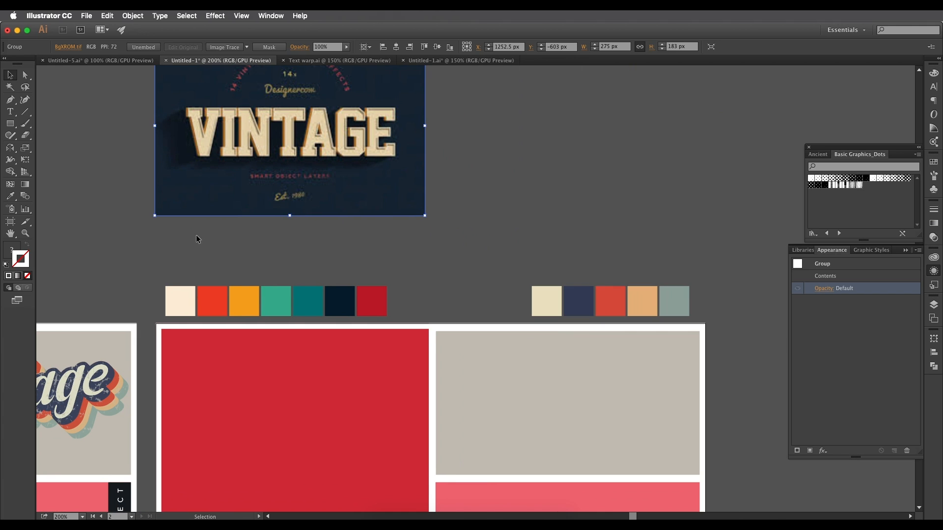
# - Copy four of the colour swatches beside the VINTAGE image and recolour the first with the image's navy background
pyautogui.moveTo(269, 305); pyautogui.dragTo(551, 169)
pyautogui.click(517, 193)
pyautogui.click(488, 178)
pyautogui.press('i')
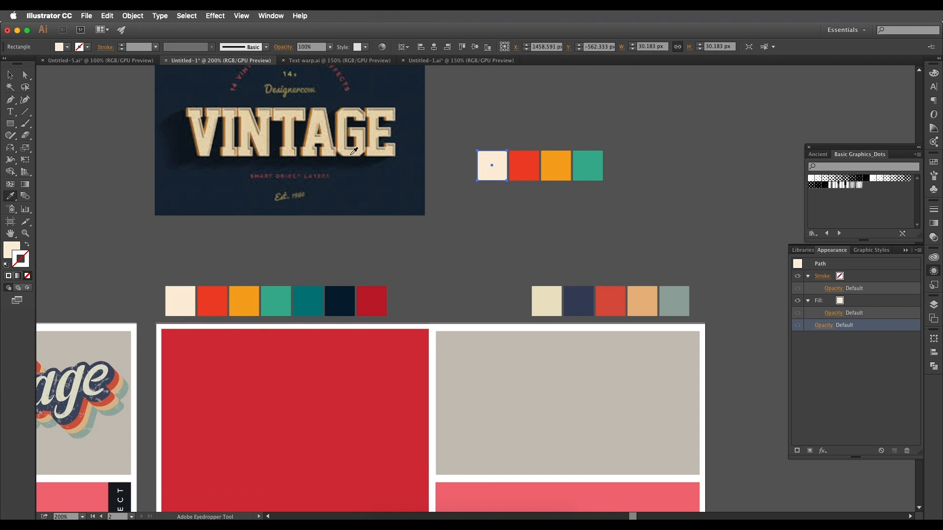
pyautogui.click(419, 172)
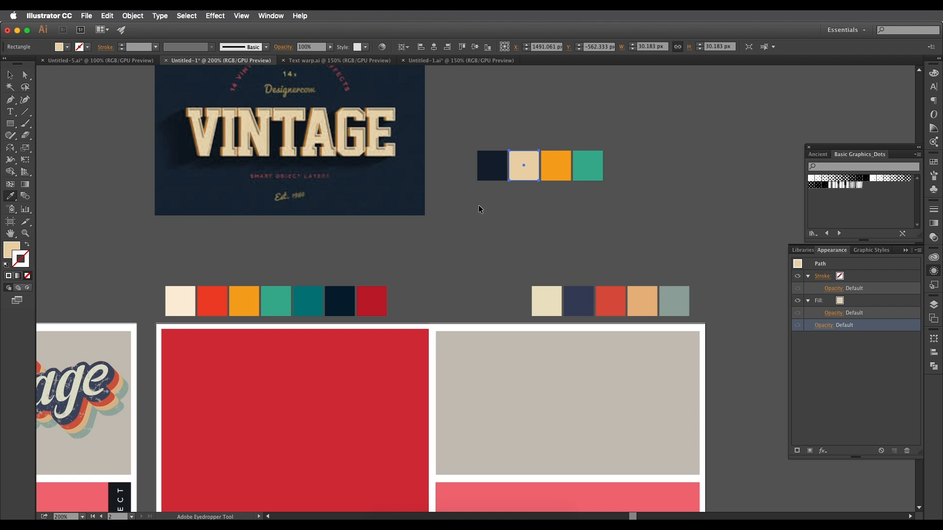
# - Recolour the second copied swatch with the cream sampled from the VINTAGE lettering
pyautogui.press('v')
pyautogui.click(479, 205)
pyautogui.click(511, 176)
pyautogui.press('i')
pyautogui.click(357, 155)
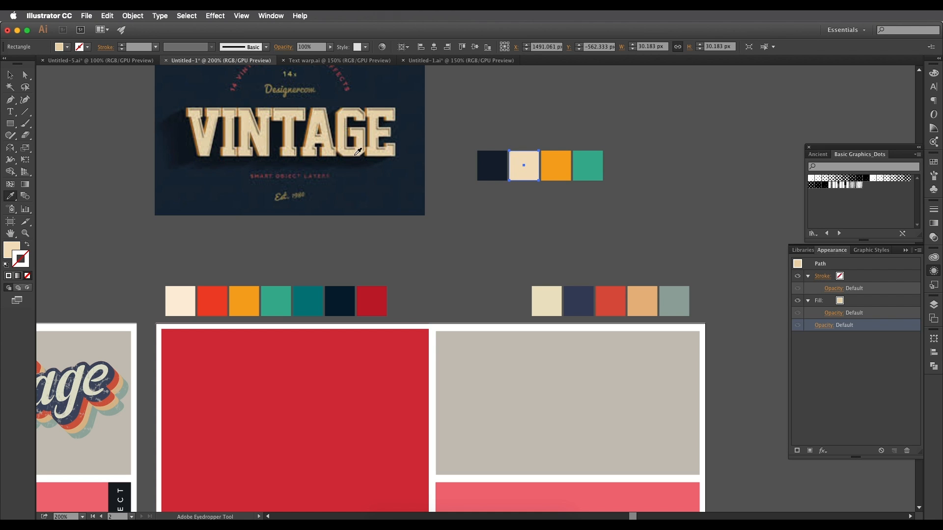
# - Recolour the third copied swatch by sampling the small red lettering and then a near-black tone from the VINTAGE image
pyautogui.scroll(2, 366, 154)
pyautogui.moveTo(398, 152); pyautogui.dragTo(429, 231)
pyautogui.moveTo(527, 246); pyautogui.dragTo(517, 226)
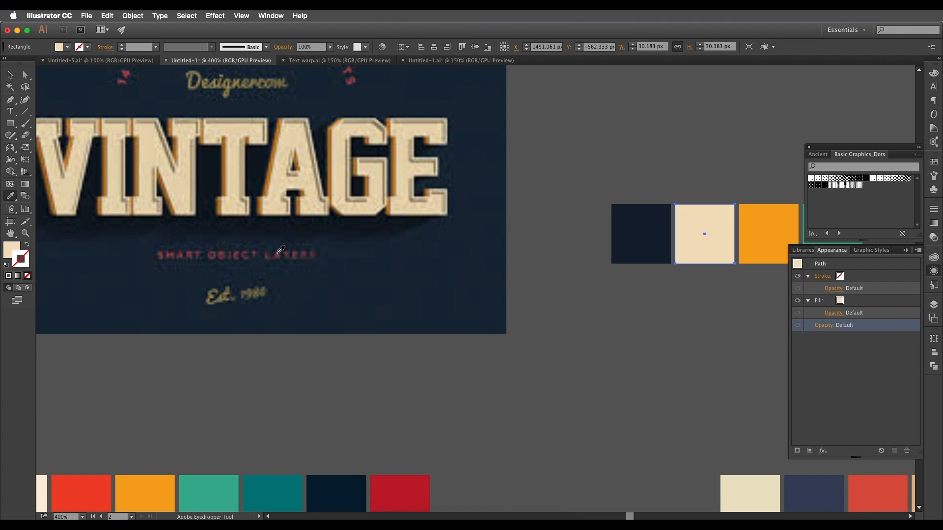
pyautogui.moveTo(415, 276); pyautogui.dragTo(330, 264)
pyautogui.press('v')
pyautogui.click(681, 224)
pyautogui.press('i')
pyautogui.hscroll(-5, 647, 219)
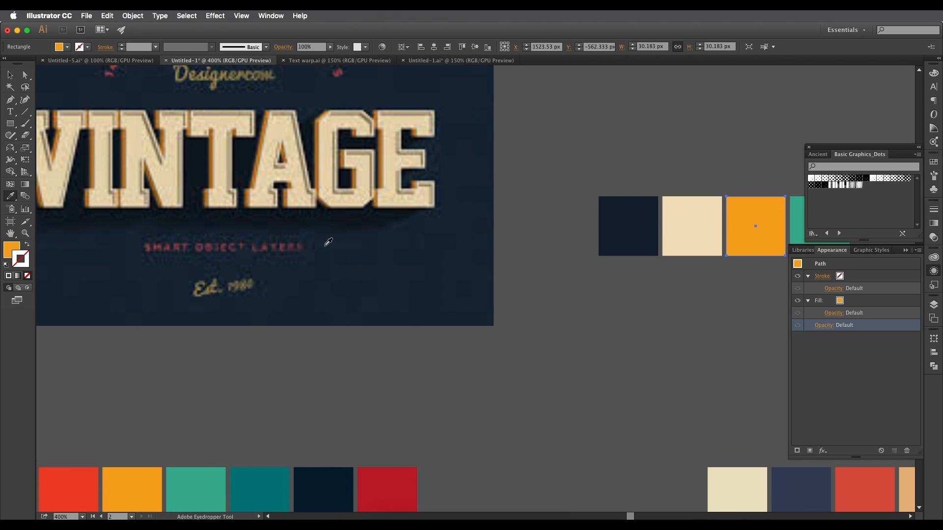
pyautogui.click(283, 244)
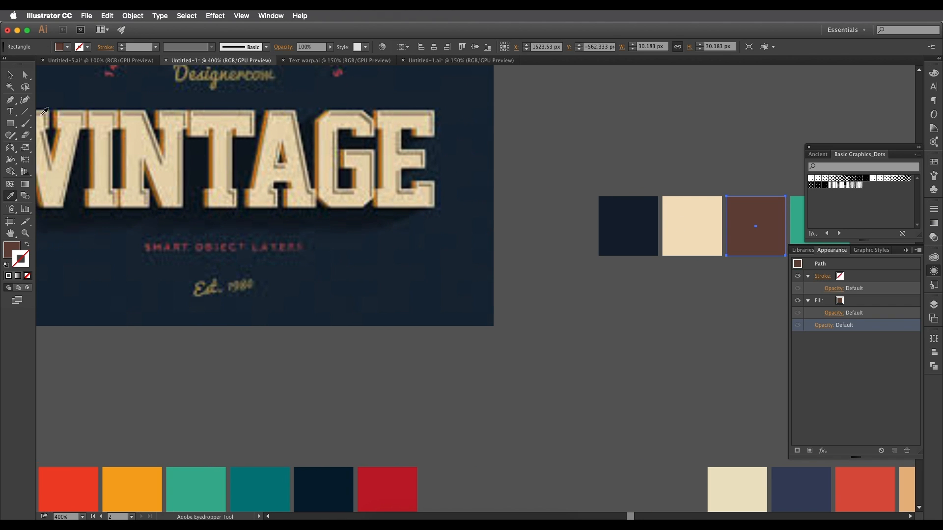
pyautogui.click(199, 248)
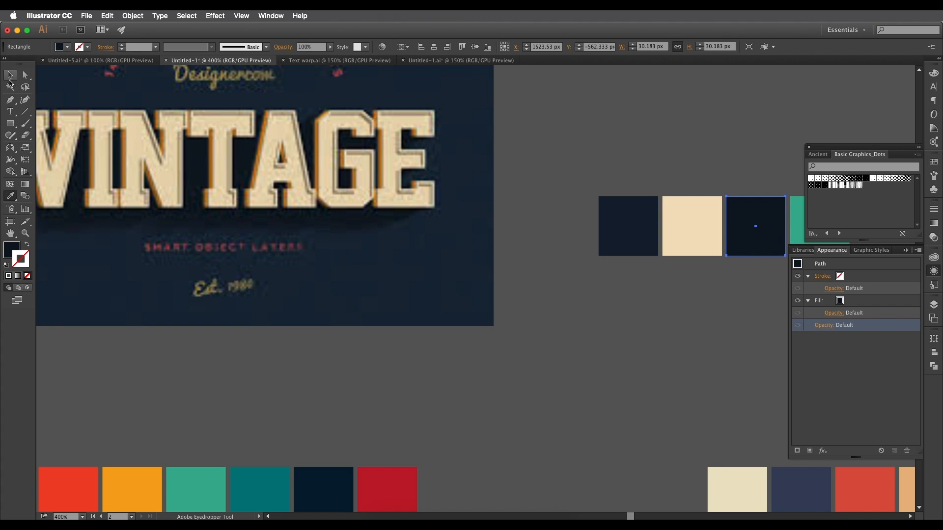
# - Delete the VINTAGE reference image and the four copied swatches beside it
pyautogui.click(10, 75)
pyautogui.scroll(-4, 235, 235)
pyautogui.click(324, 253)
pyautogui.hscroll(-8, 344, 258)
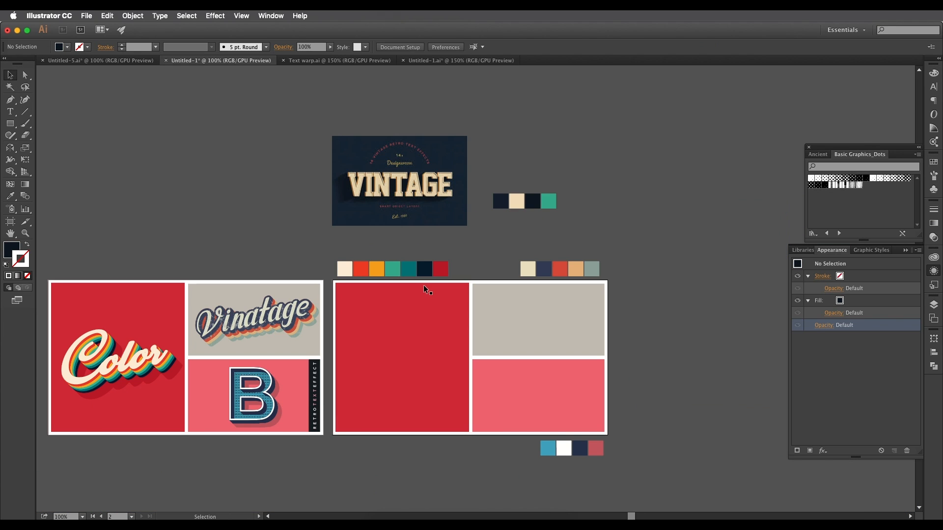
pyautogui.scroll(1, 455, 238)
pyautogui.moveTo(523, 240); pyautogui.dragTo(378, 164)
pyautogui.press('Delete')
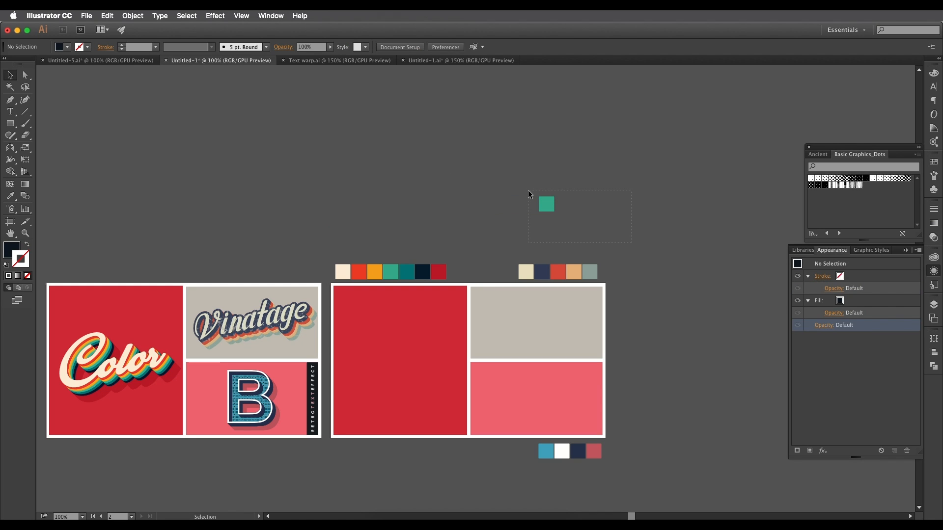
pyautogui.moveTo(529, 191); pyautogui.dragTo(528, 190)
pyautogui.press('Delete')
# - Add the text "Color" in Arial Bold on the red panel of the second artboard
pyautogui.moveTo(395, 308); pyautogui.dragTo(441, 269)
pyautogui.scroll(4, 440, 270)
pyautogui.moveTo(277, 328); pyautogui.dragTo(391, 308)
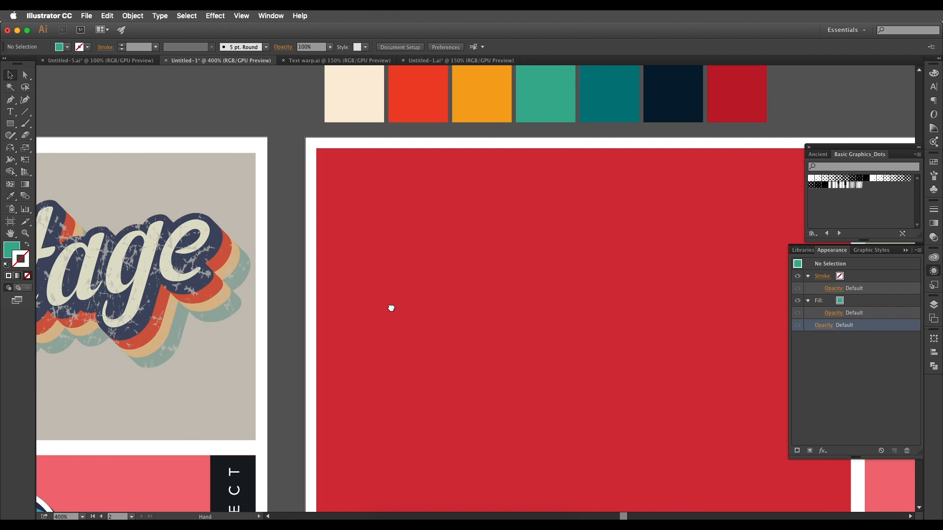
pyautogui.scroll(-2, 391, 307)
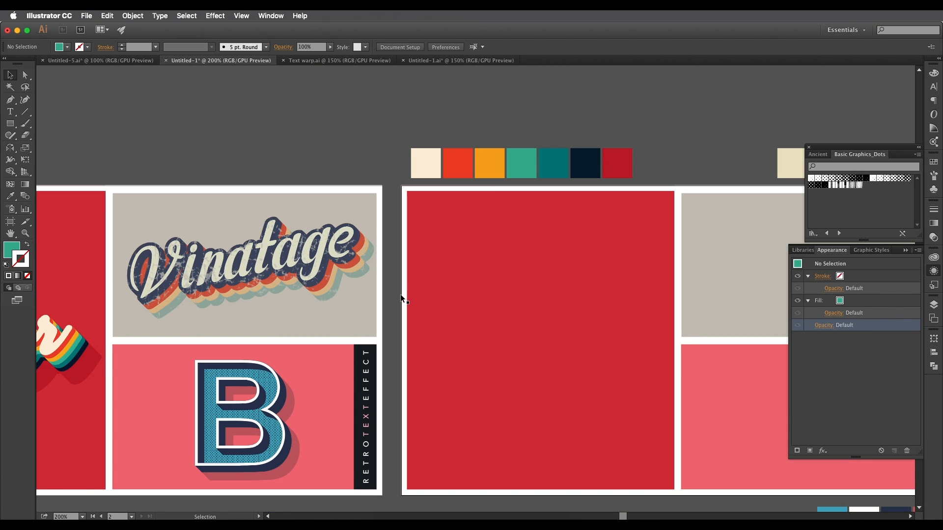
pyautogui.scroll(-1, 401, 299)
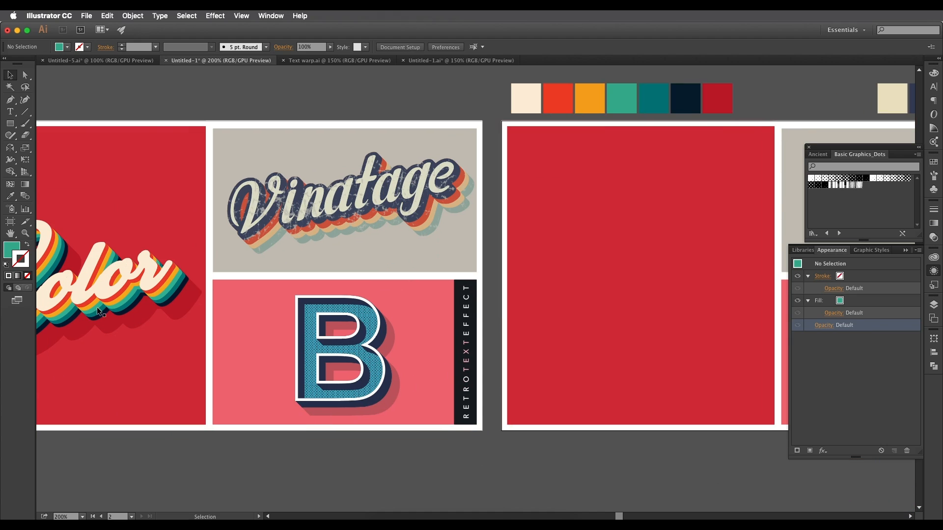
pyautogui.hscroll(-3, 294, 298)
pyautogui.moveTo(155, 266); pyautogui.dragTo(206, 247)
pyautogui.press('t')
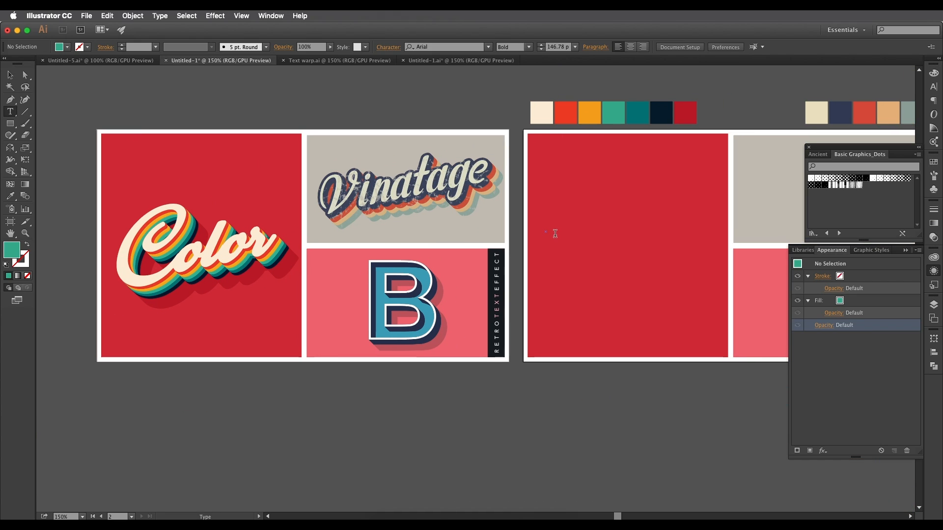
pyautogui.click(555, 233)
pyautogui.write('Color')
pyautogui.press('Escape')
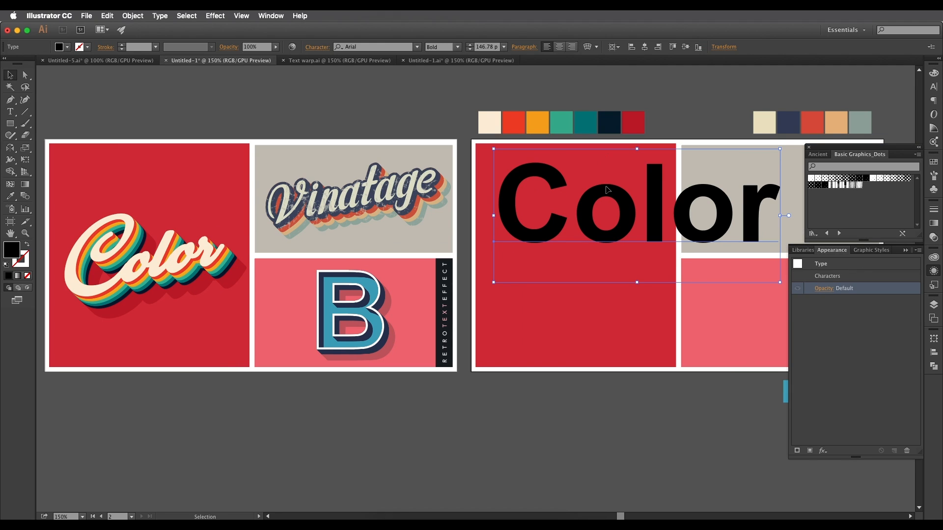
# - Scale the new Color text down to 80.85 pt within the red panel and fill it with the cream swatch colour
pyautogui.moveTo(775, 151); pyautogui.dragTo(638, 249)
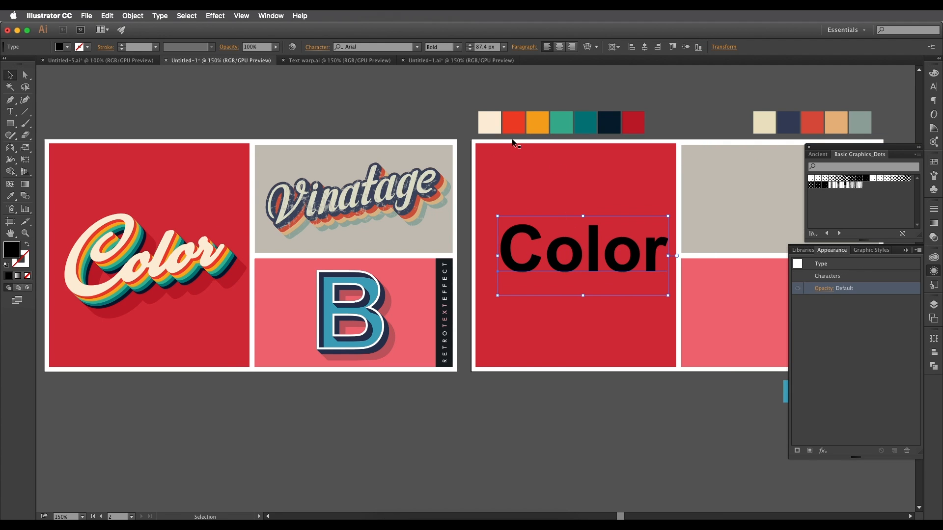
pyautogui.press('i')
pyautogui.click(490, 120)
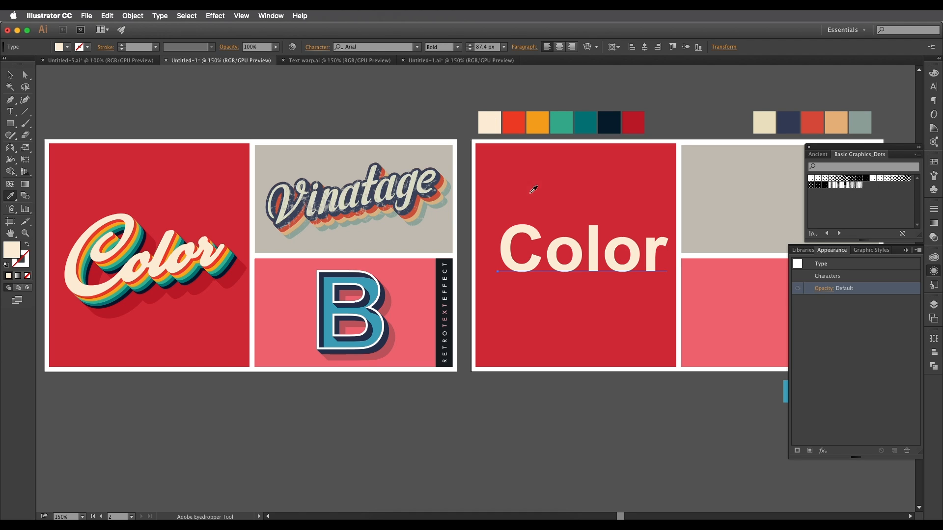
pyautogui.click(10, 75)
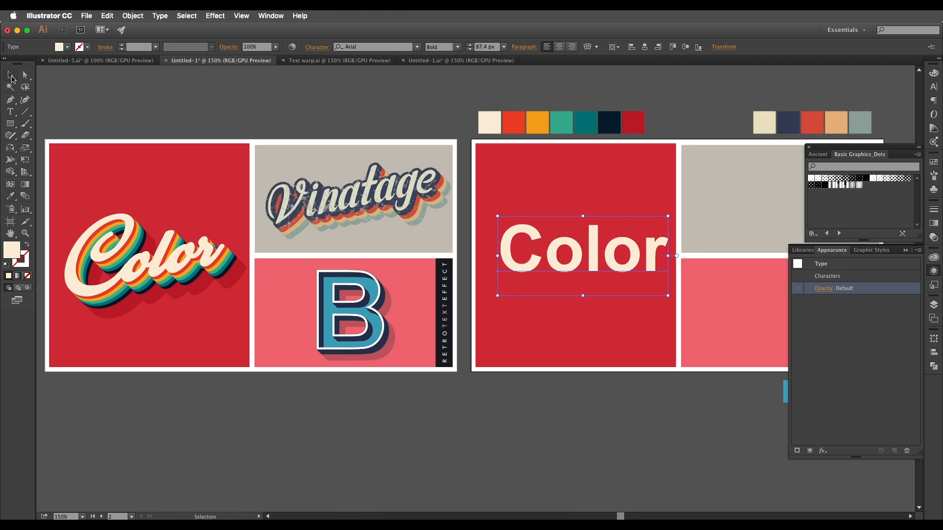
pyautogui.moveTo(669, 216); pyautogui.dragTo(657, 221)
# - Apply the finished Color lettering's font, Cinderela Personal Use Regular, to the new Color text
pyautogui.hscroll(2, 541, 196)
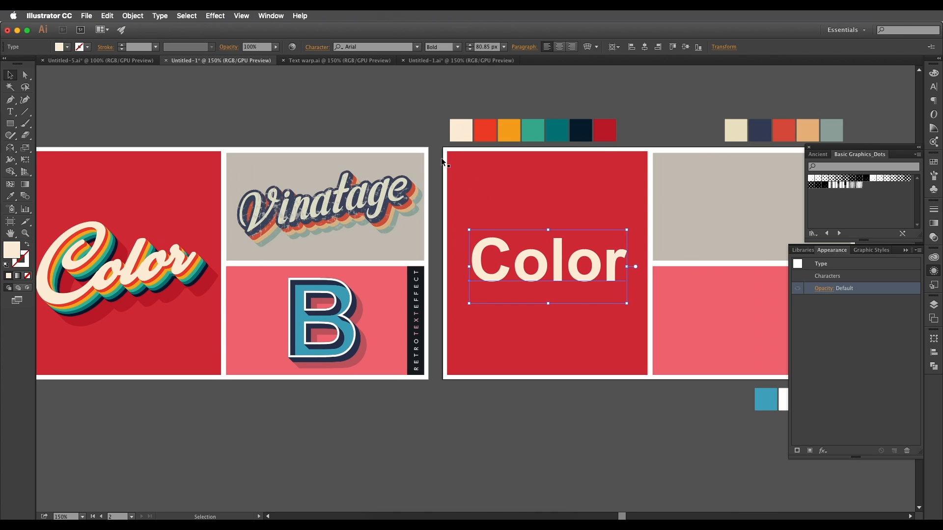
pyautogui.hscroll(-2, 455, 236)
pyautogui.click(165, 279)
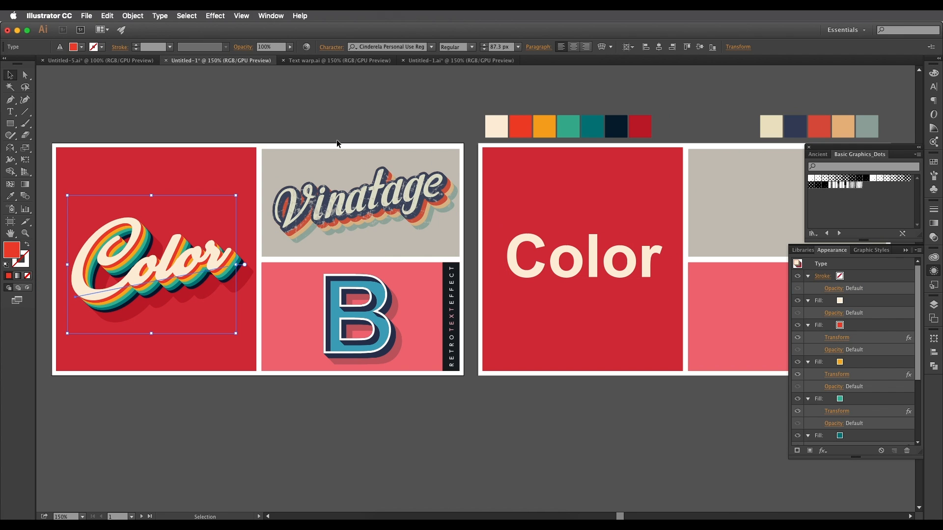
pyautogui.click(374, 47)
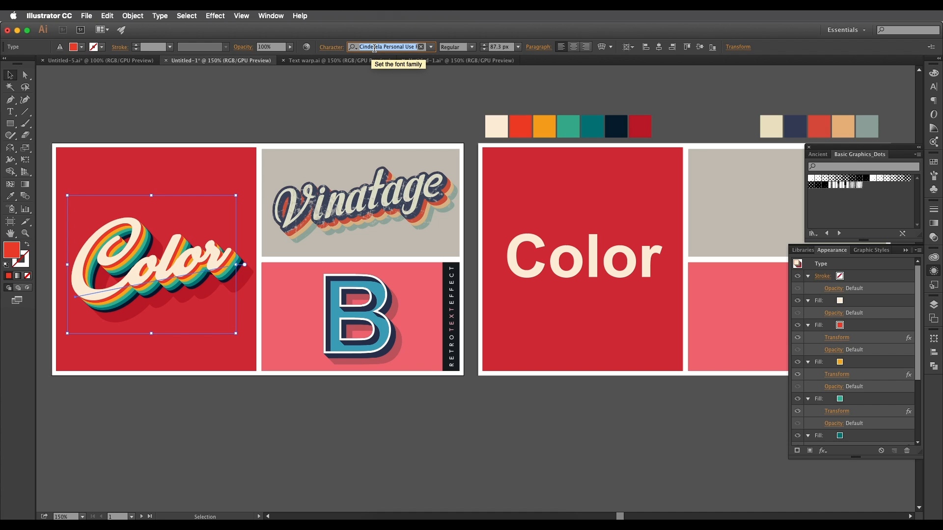
pyautogui.click(614, 263)
pyautogui.click(403, 47)
pyautogui.press('super+v')
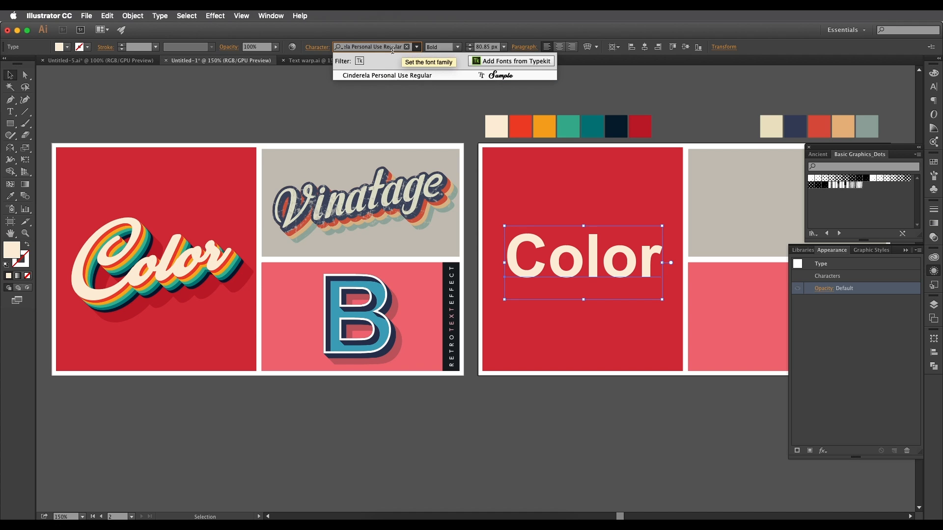
pyautogui.click(387, 75)
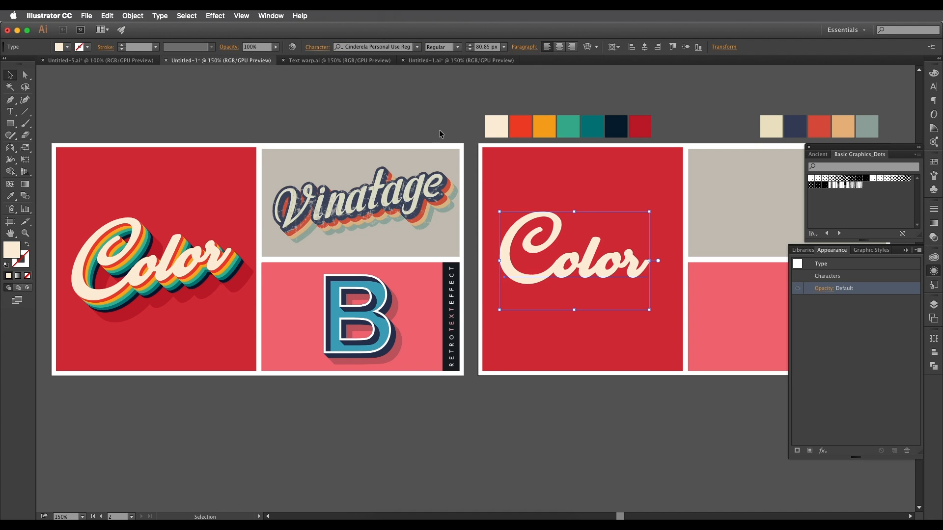
pyautogui.scroll(-1, 457, 147)
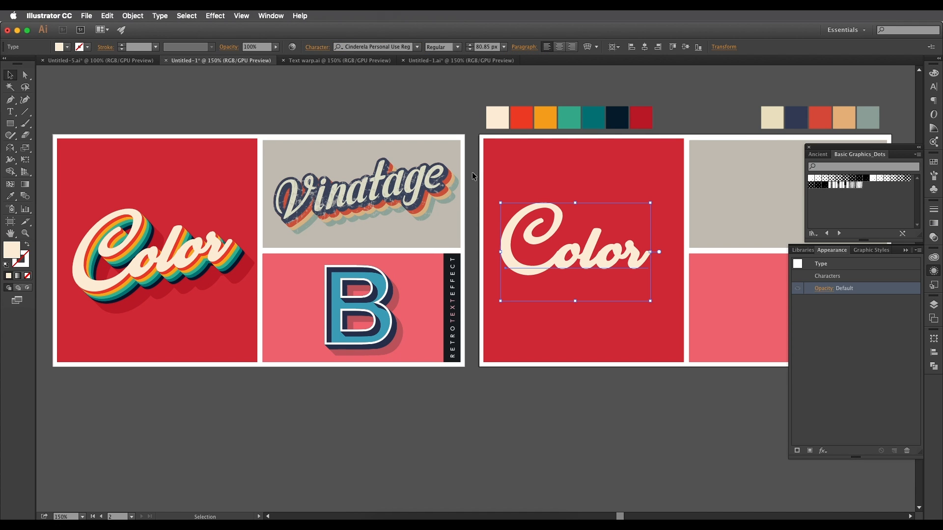
pyautogui.moveTo(494, 210); pyautogui.dragTo(506, 203)
pyautogui.moveTo(545, 235); pyautogui.dragTo(510, 261)
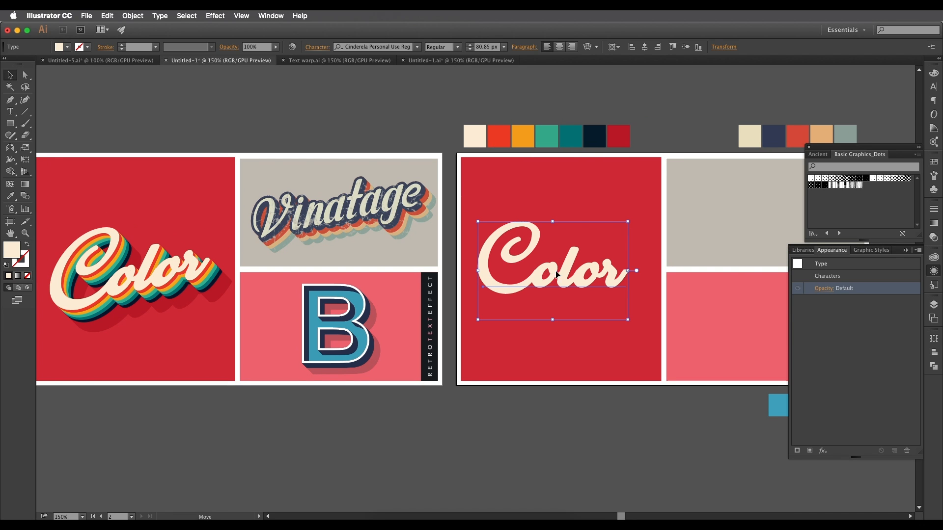
pyautogui.hscroll(2, 545, 271)
pyautogui.scroll(2, 542, 269)
pyautogui.moveTo(543, 270)
pyautogui.mouseDown()
pyautogui.moveTo(515, 283)
pyautogui.moveTo(551, 279)
pyautogui.moveTo(531, 270)
pyautogui.mouseUp()
pyautogui.scroll(-1, 514, 282)
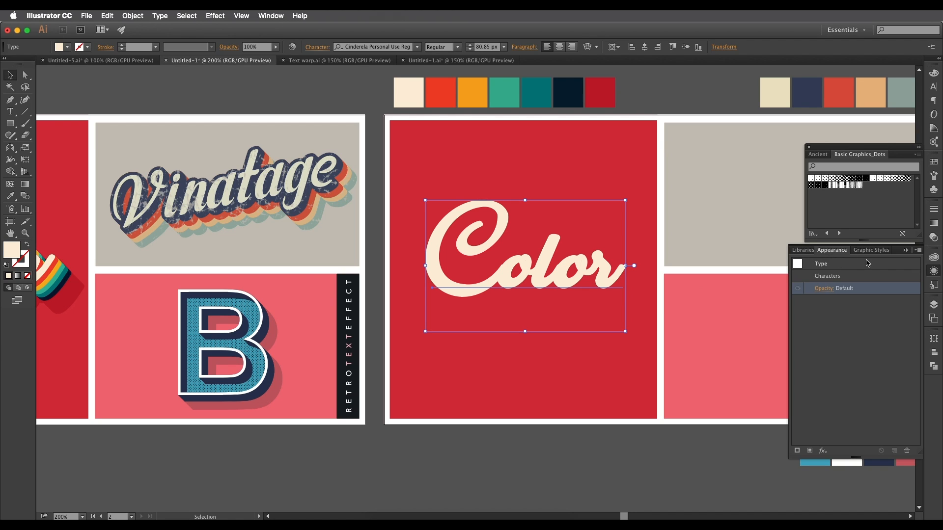
pyautogui.click(933, 272)
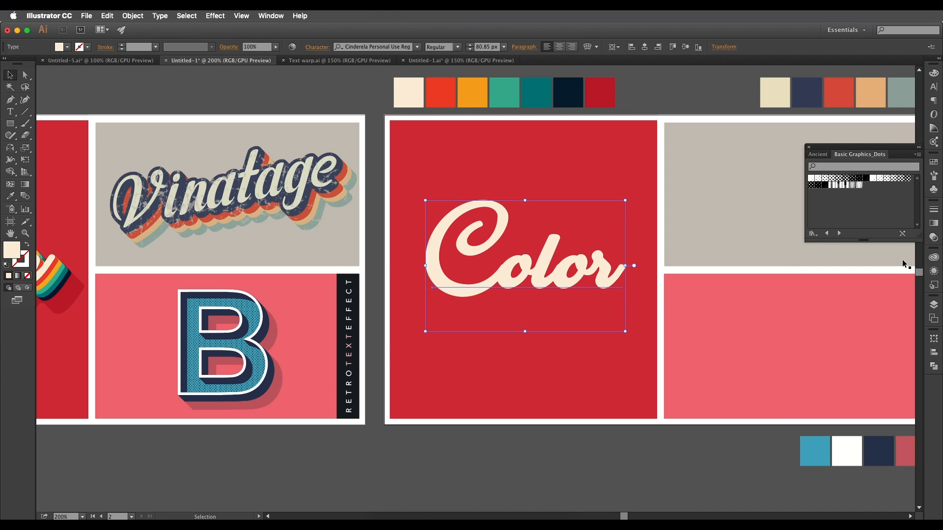
pyautogui.click(933, 272)
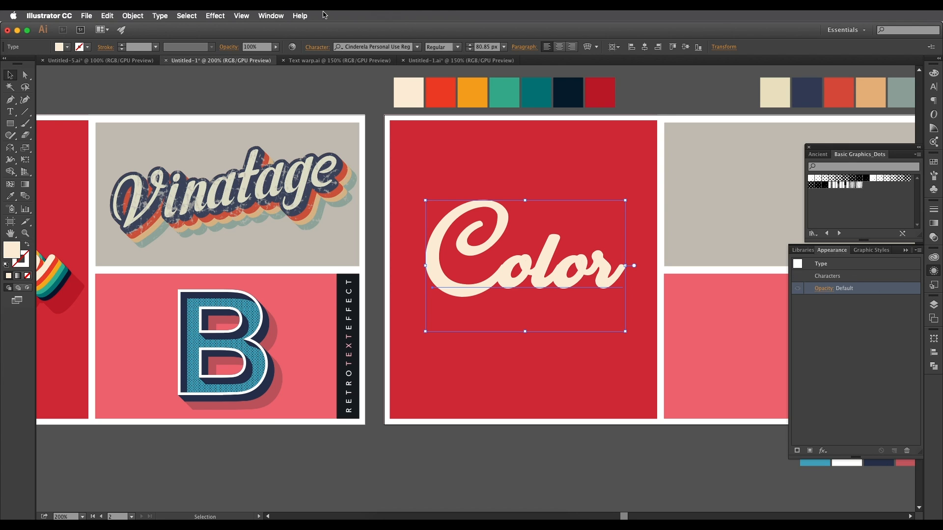
pyautogui.click(272, 18)
# - Remove the Color text's own fill and give it a new appearance fill in the cream swatch colour
pyautogui.click(27, 276)
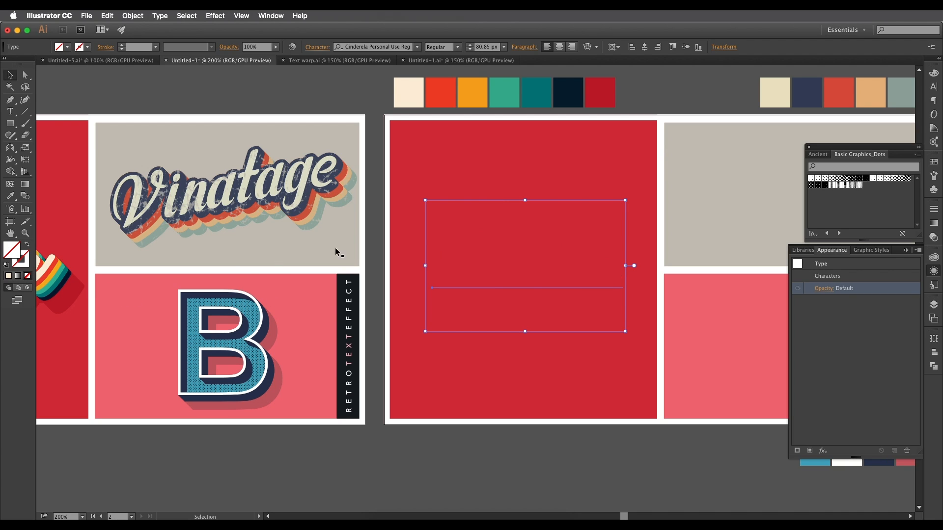
pyautogui.click(811, 452)
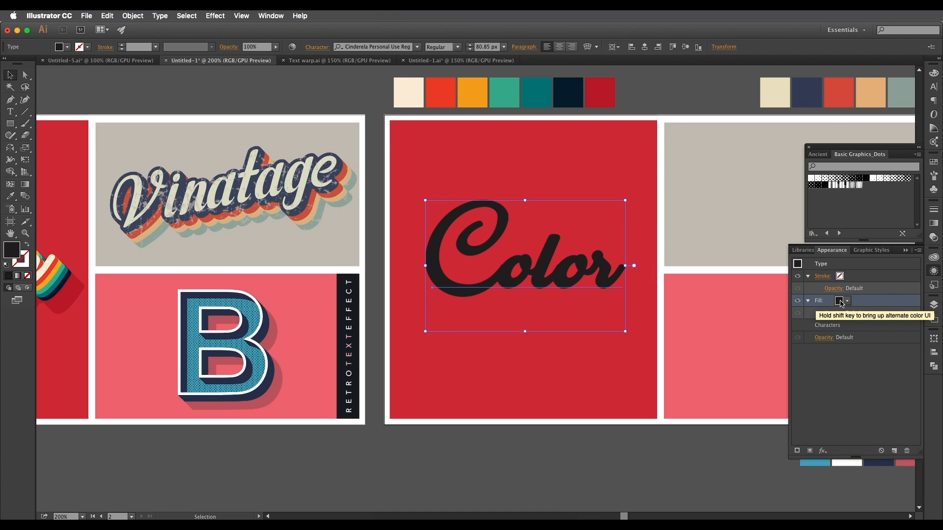
pyautogui.press('i')
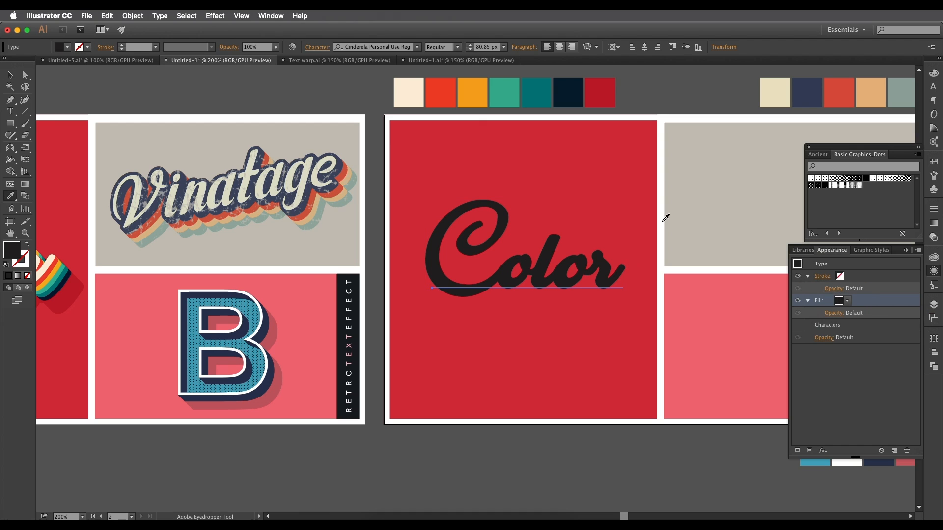
pyautogui.click(412, 102)
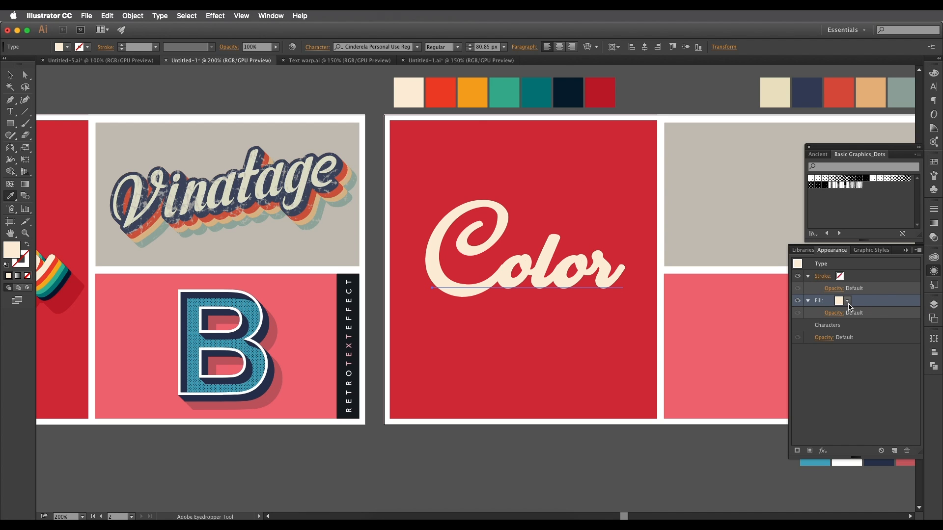
# - Add a second fill beneath the cream one and colour it with the red-orange swatch
pyautogui.moveTo(482, 269); pyautogui.dragTo(583, 297)
pyautogui.moveTo(392, 305); pyautogui.dragTo(523, 283)
pyautogui.moveTo(275, 330); pyautogui.dragTo(162, 328)
pyautogui.keyDown('super'); pyautogui.click(300, 275); pyautogui.keyUp('super')
pyautogui.moveTo(473, 319); pyautogui.dragTo(107, 329)
pyautogui.moveTo(634, 299); pyautogui.dragTo(615, 303)
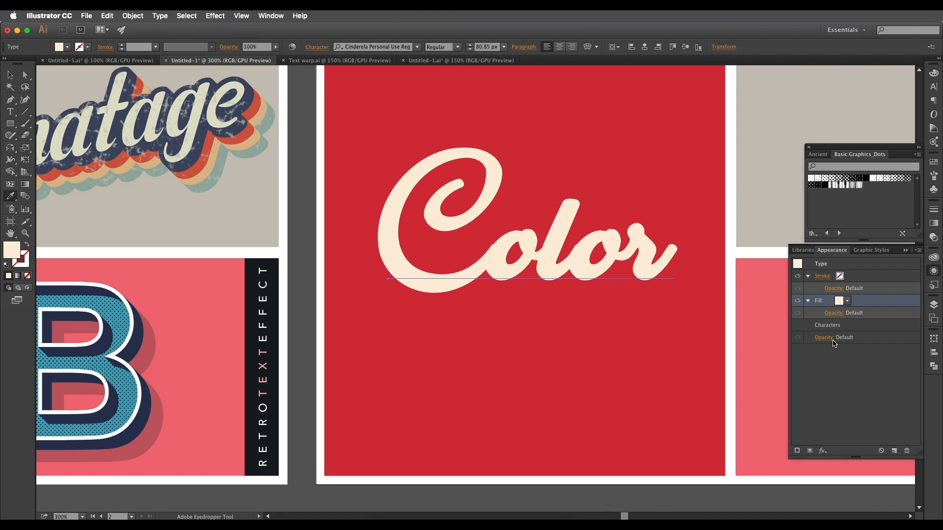
pyautogui.moveTo(896, 447); pyautogui.dragTo(895, 288)
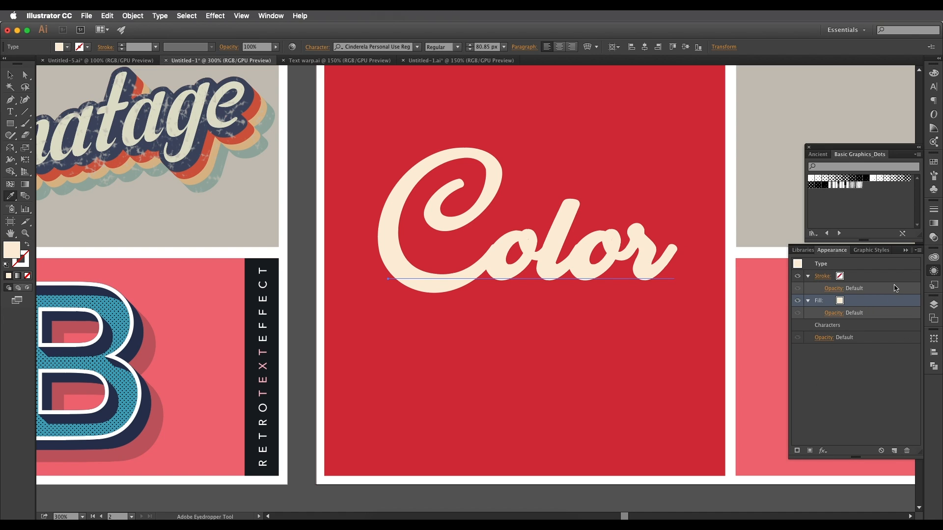
pyautogui.click(808, 451)
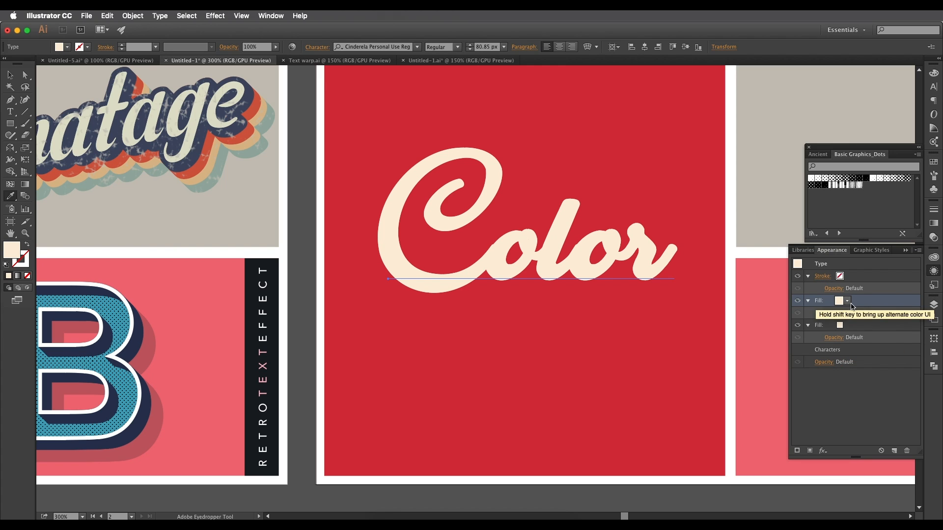
pyautogui.click(873, 330)
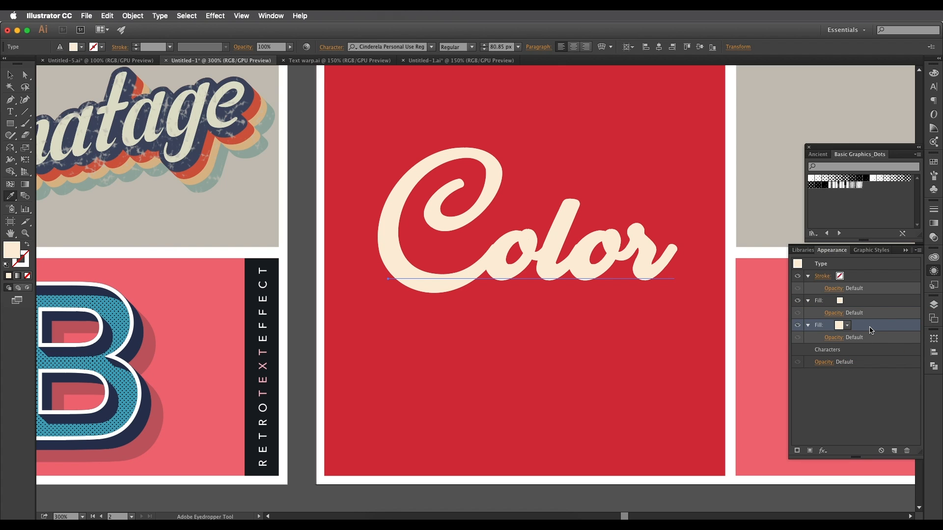
pyautogui.scroll(5, 484, 154)
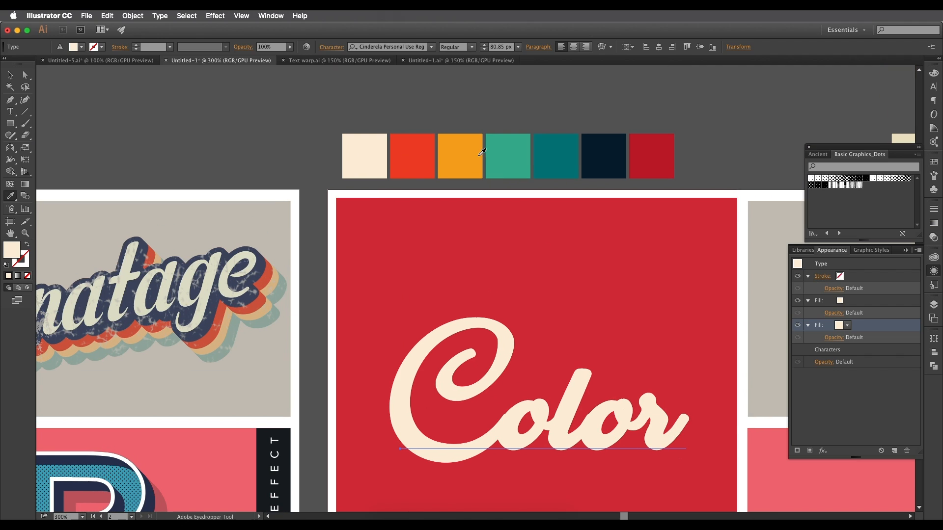
pyautogui.click(425, 158)
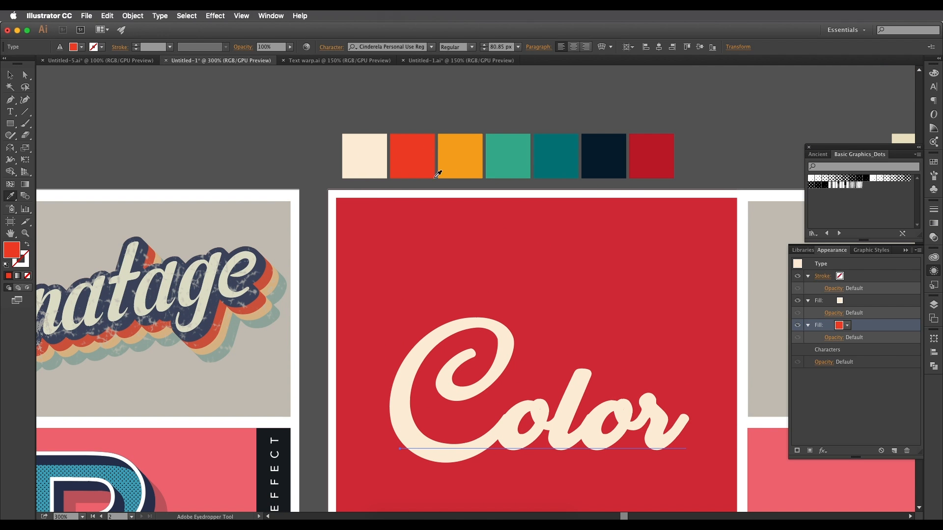
# - Add a Transform effect to the red-orange fill with horizontal and vertical moves of 1 px
pyautogui.moveTo(892, 364); pyautogui.dragTo(884, 310)
pyautogui.click(879, 327)
pyautogui.click(822, 451)
pyautogui.moveTo(841, 351)
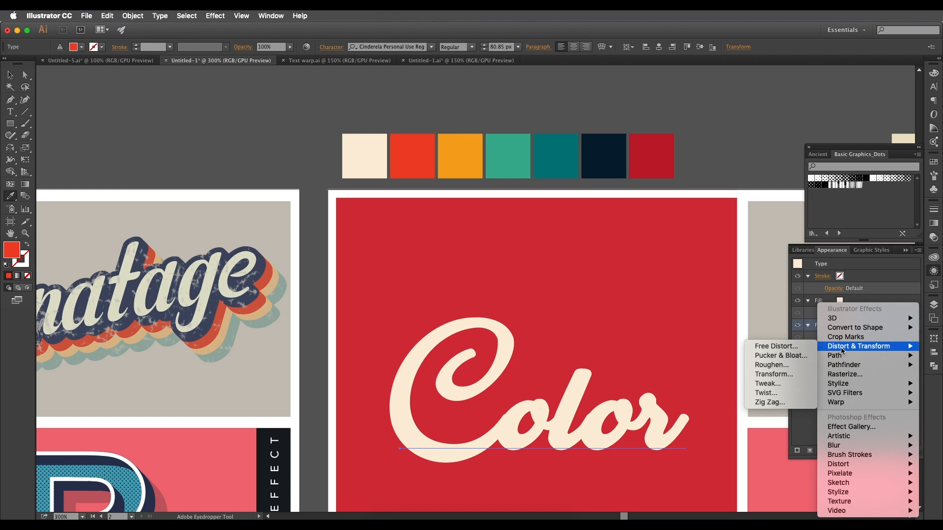
pyautogui.click(776, 376)
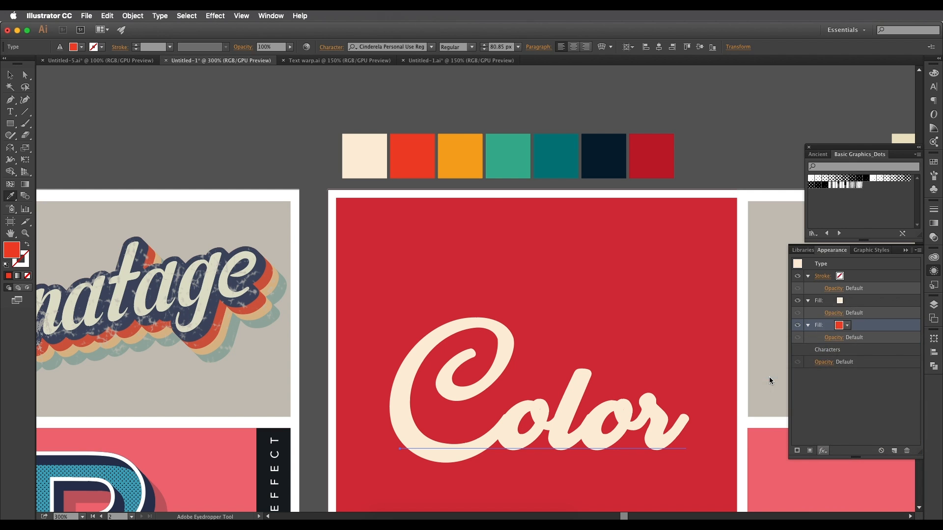
pyautogui.moveTo(718, 106); pyautogui.dragTo(200, 137)
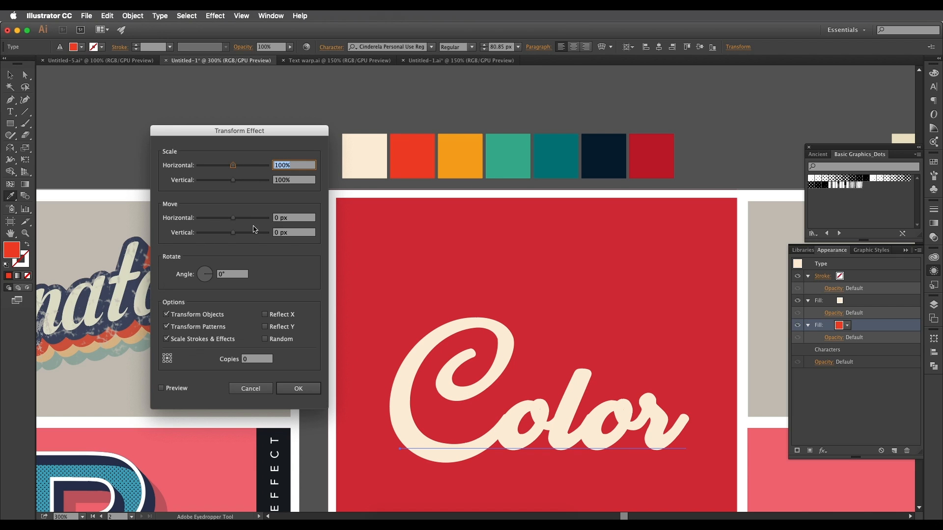
pyautogui.doubleClick(278, 219)
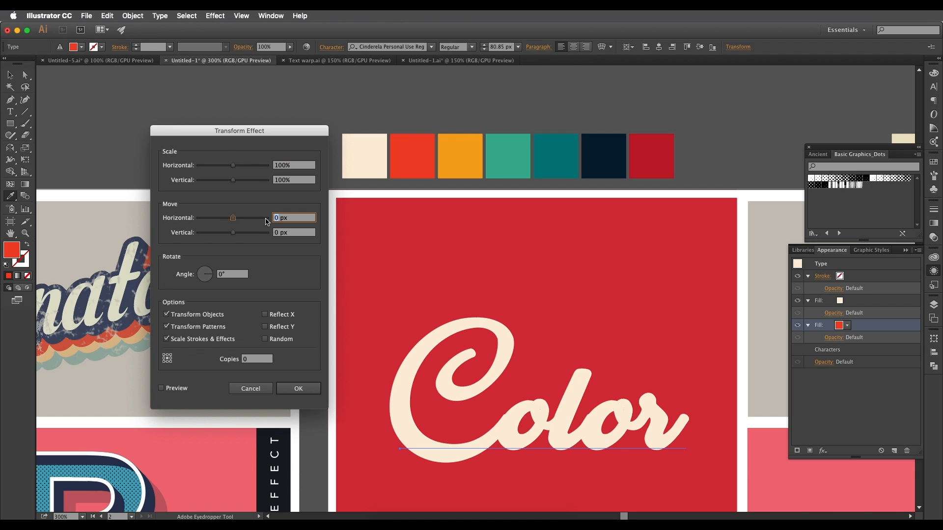
pyautogui.write('1')
pyautogui.doubleClick(277, 233)
pyautogui.write('1')
# - Turn on the preview, adjust the number of copies to 5 and apply the Transform effect
pyautogui.doubleClick(249, 359)
pyautogui.write('2')
pyautogui.click(165, 390)
pyautogui.scroll(-1, 254, 359)
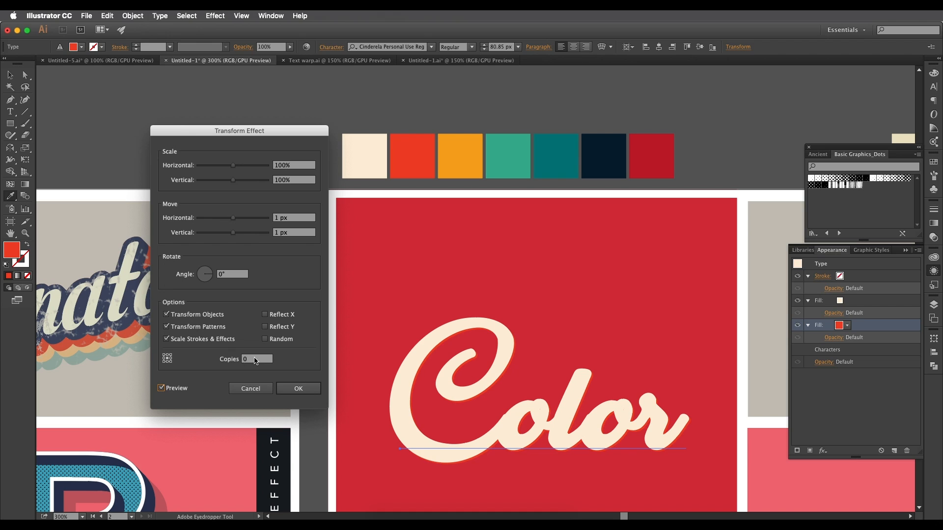
pyautogui.scroll(9, 254, 359)
pyautogui.scroll(-8, 254, 359)
pyautogui.scroll(3, 255, 361)
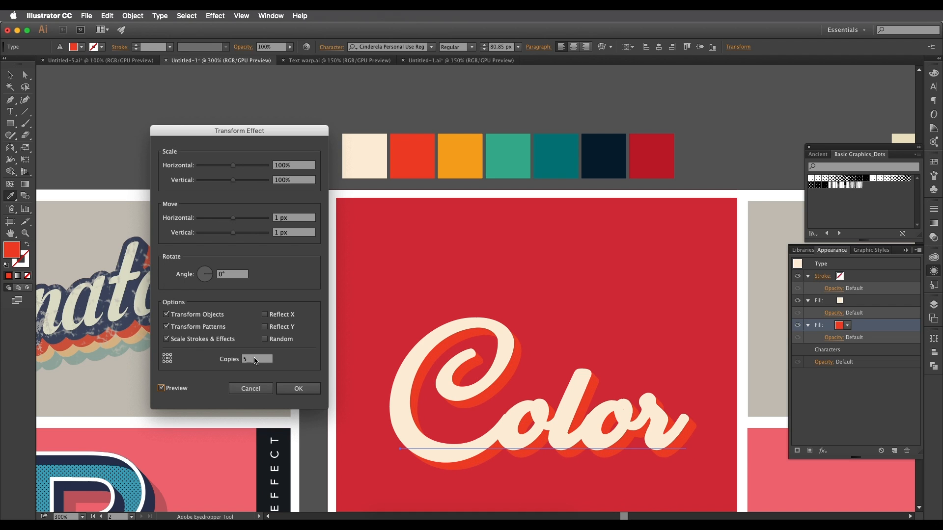
pyautogui.scroll(-1, 255, 362)
pyautogui.scroll(1, 255, 361)
pyautogui.scroll(-1, 255, 361)
pyautogui.scroll(1, 255, 362)
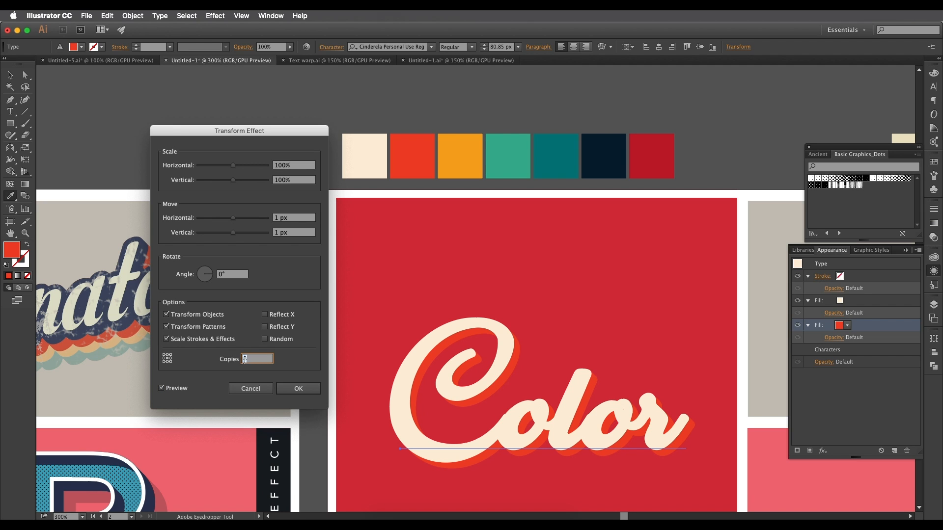
pyautogui.click(287, 389)
# - Compare the red-orange stripe with the finished Color lettering and reduce its Transform effect to 3 copies
pyautogui.scroll(-1, 365, 399)
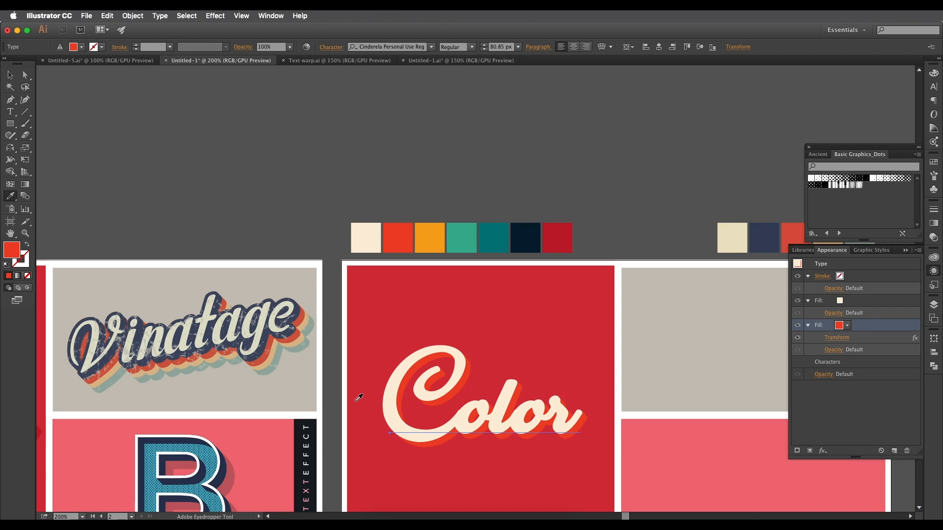
pyautogui.moveTo(330, 401); pyautogui.dragTo(501, 288)
pyautogui.scroll(1, 180, 315)
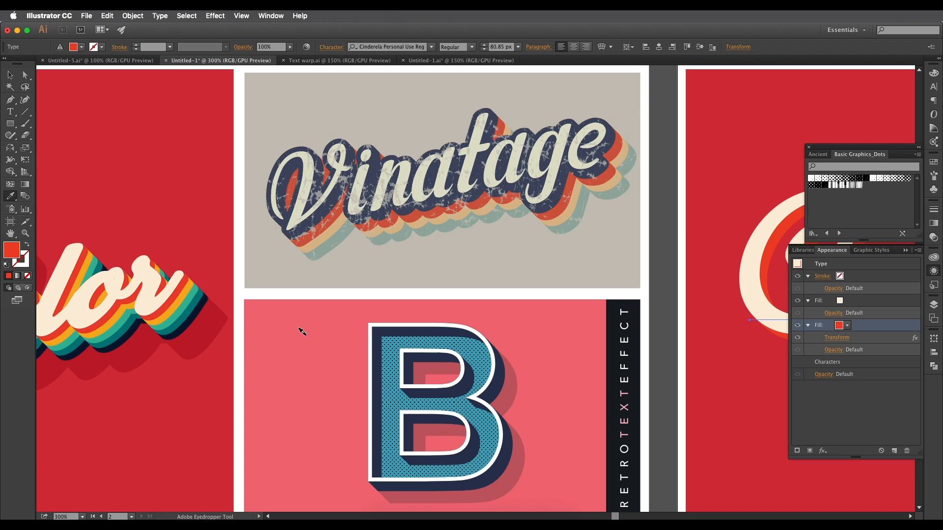
pyautogui.scroll(-2, 306, 335)
pyautogui.moveTo(434, 338); pyautogui.dragTo(448, 318)
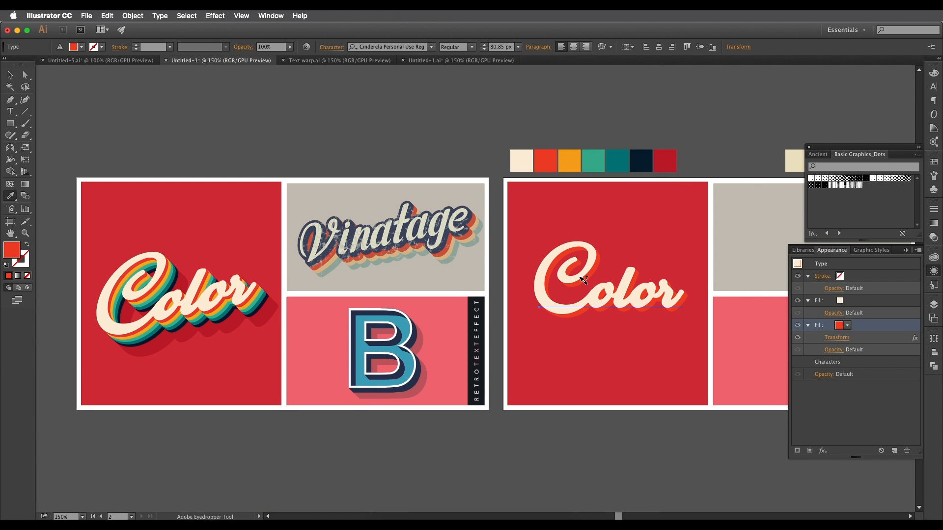
pyautogui.scroll(1, 589, 280)
pyautogui.hscroll(2, 590, 280)
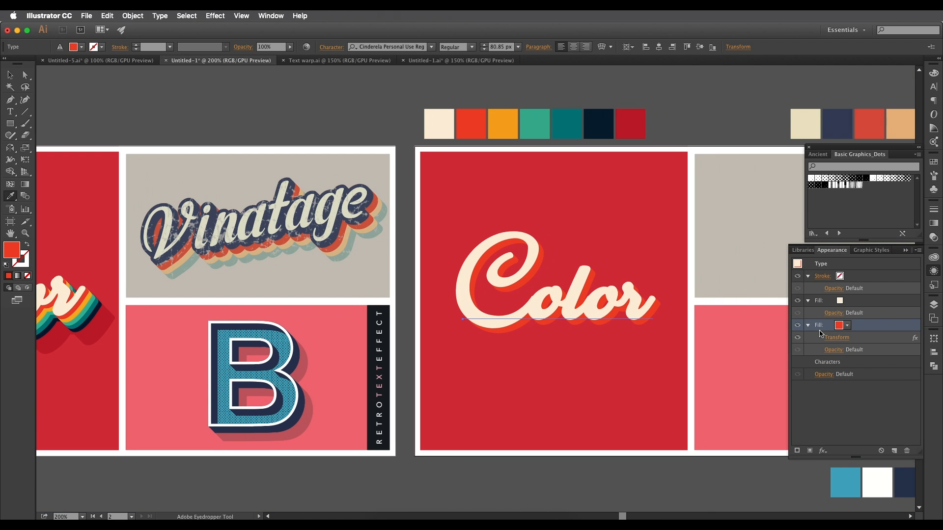
pyautogui.click(836, 338)
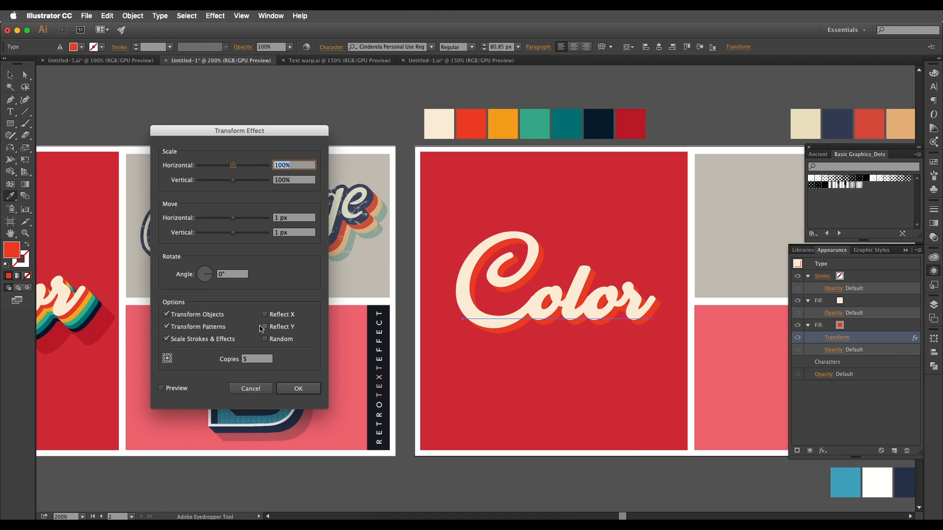
pyautogui.click(250, 360)
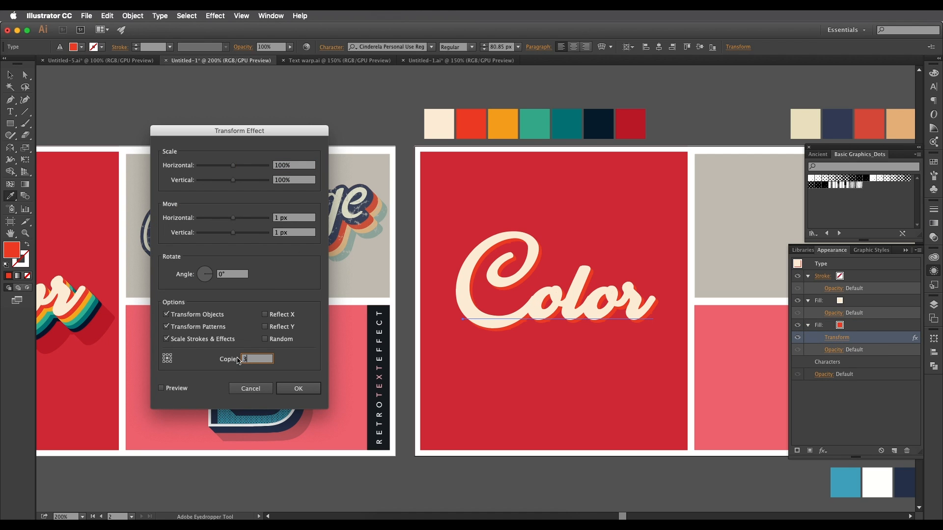
pyautogui.click(298, 389)
# - Set the red-orange fill's Transform effect to 4 copies
pyautogui.scroll(1, 597, 324)
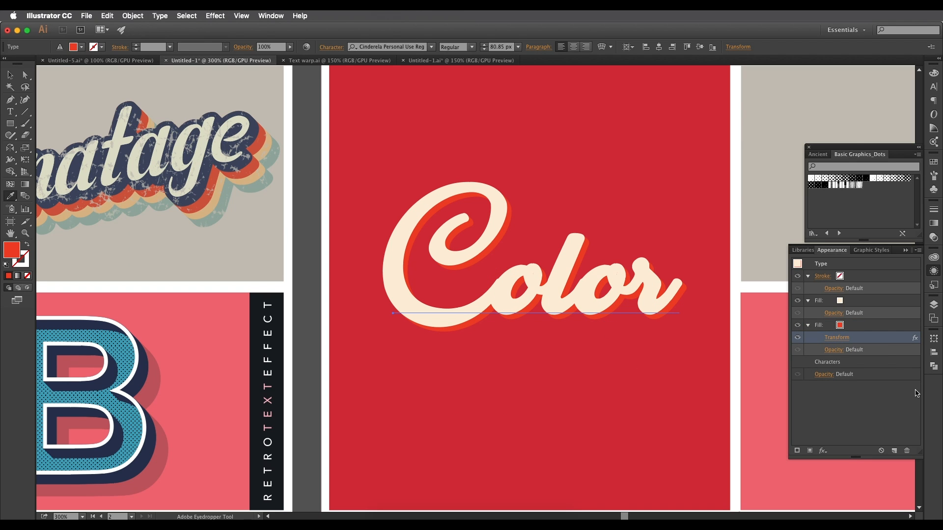
pyautogui.click(841, 338)
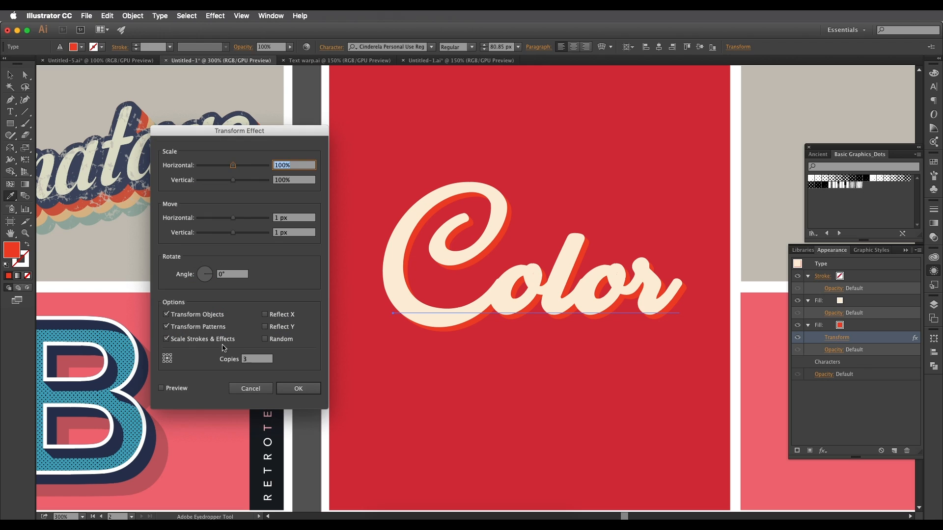
pyautogui.click(250, 360)
pyautogui.press('Return')
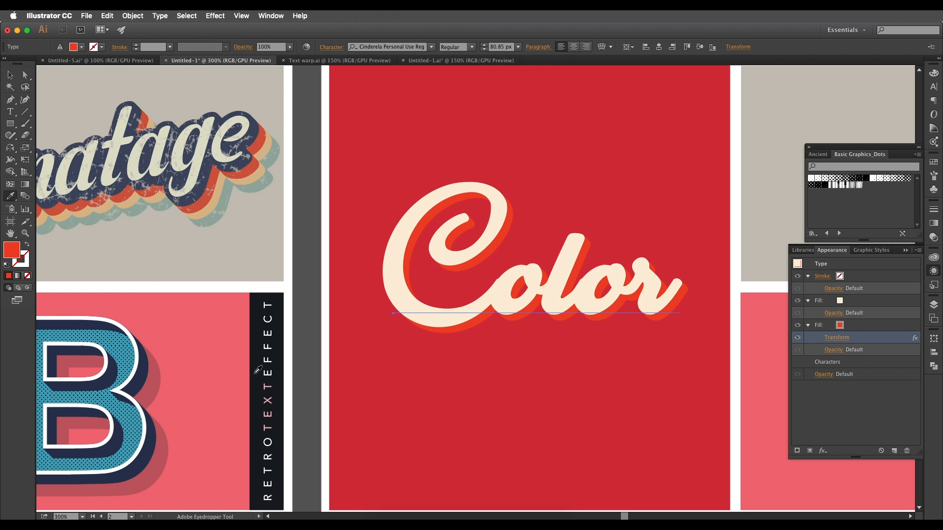
# - Examine the thickness of the coloured stripes in the finished Color lettering up close
pyautogui.scroll(-2, 567, 287)
pyautogui.moveTo(547, 304); pyautogui.dragTo(613, 282)
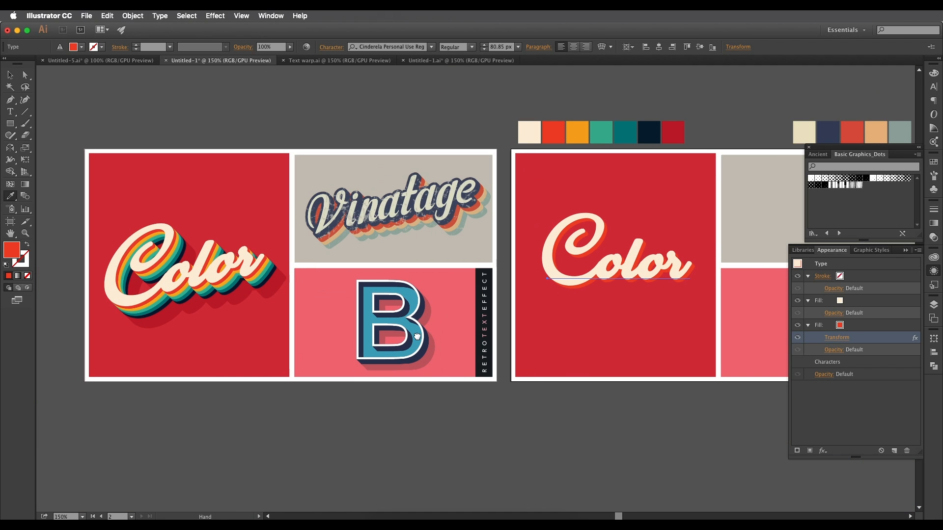
pyautogui.scroll(4, 211, 294)
pyautogui.scroll(-3, 196, 252)
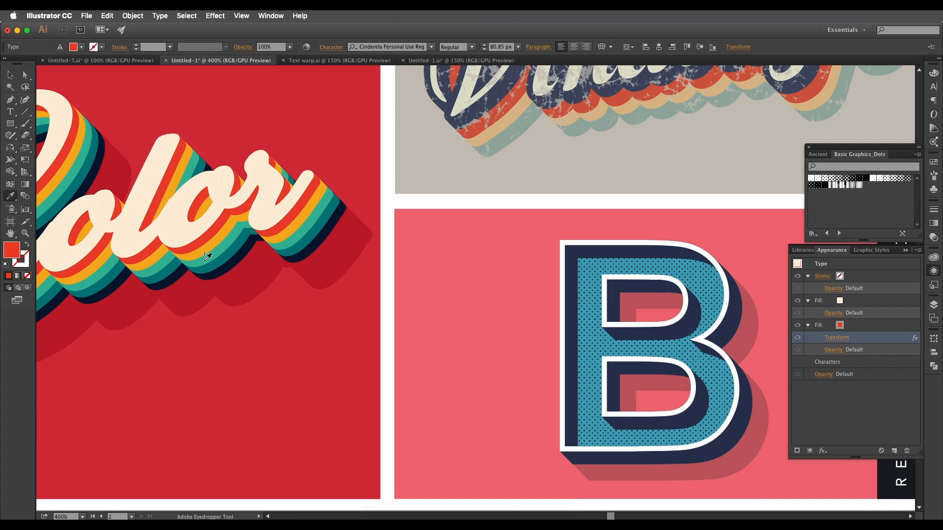
pyautogui.scroll(-1, 364, 275)
pyautogui.hscroll(5, 724, 253)
pyautogui.scroll(4, 727, 251)
pyautogui.scroll(-3, 242, 302)
pyautogui.scroll(-1, 221, 339)
# - Change the number of copies in the red-orange fill's Transform effect to 3
pyautogui.moveTo(221, 339); pyautogui.dragTo(455, 317)
pyautogui.scroll(1, 312, 306)
pyautogui.moveTo(307, 305); pyautogui.dragTo(467, 326)
pyautogui.scroll(1, 430, 318)
pyautogui.click(846, 339)
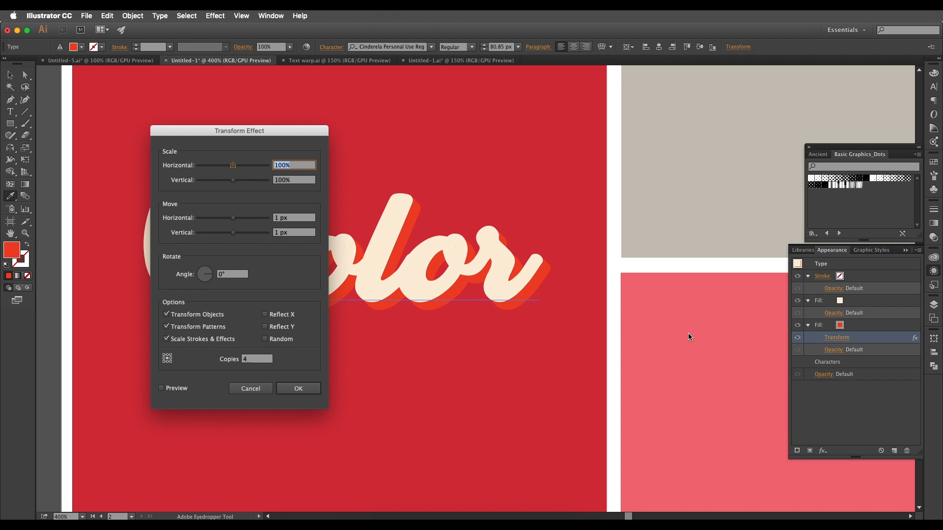
pyautogui.doubleClick(254, 361)
pyautogui.write('3')
pyautogui.press('Return')
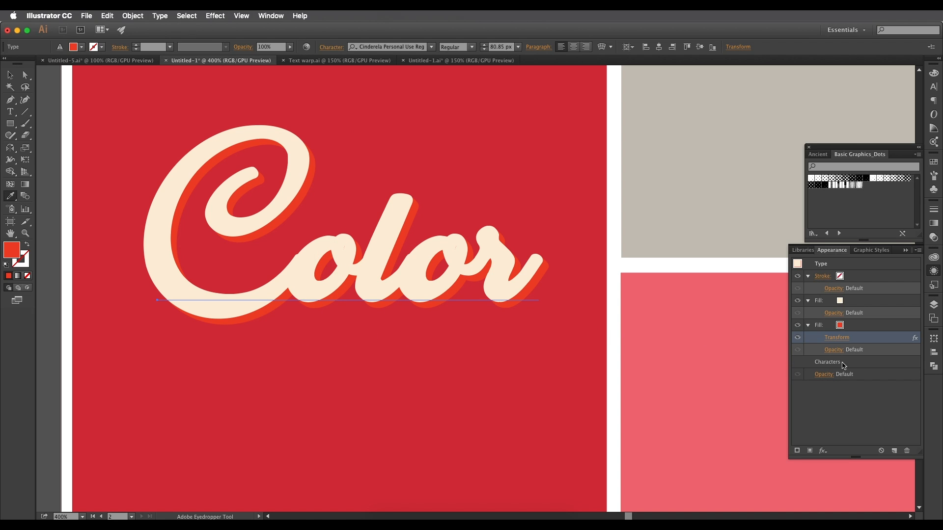
# - Duplicate the red-orange fill of the Color text and recolour the lower copy with the orange palette swatch
pyautogui.click(891, 328)
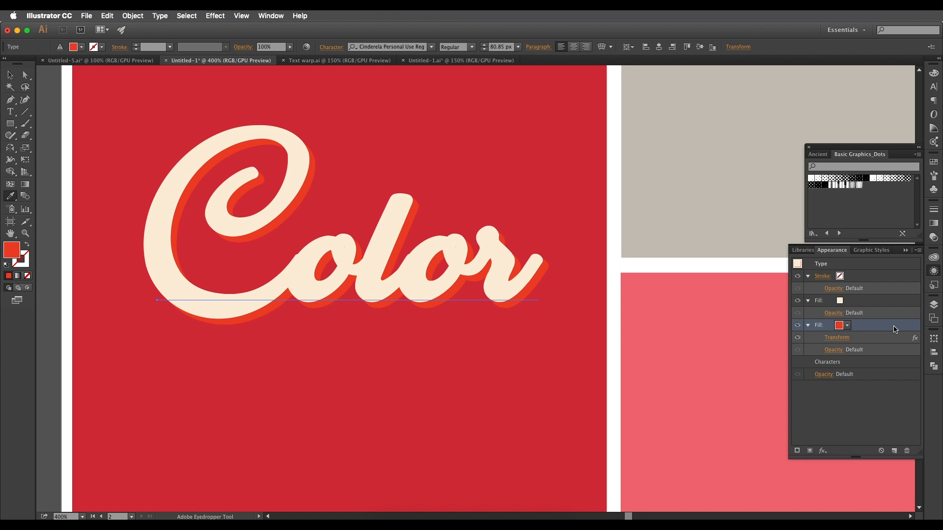
pyautogui.moveTo(895, 331); pyautogui.dragTo(895, 451)
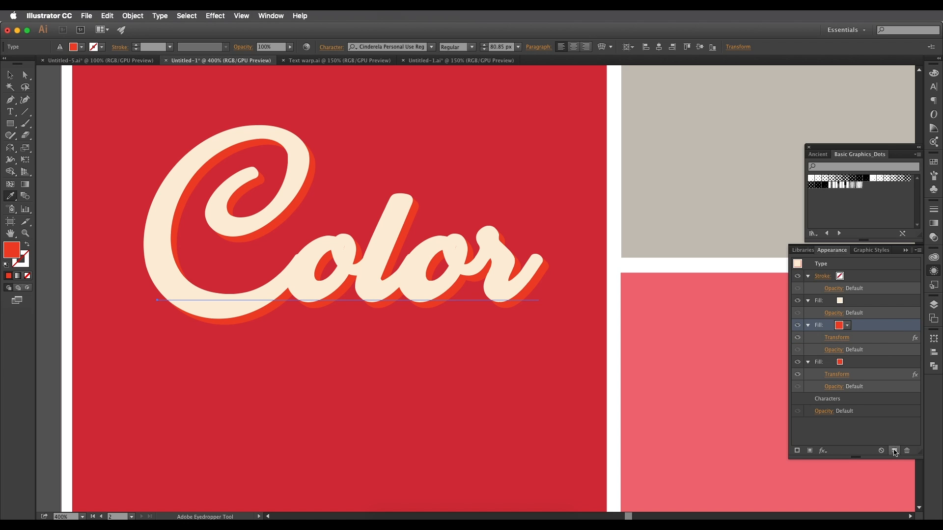
pyautogui.click(842, 359)
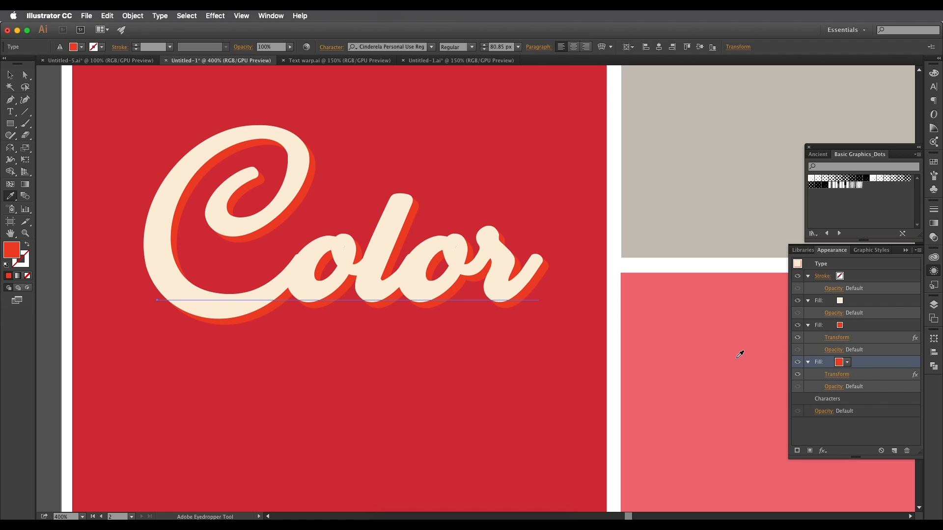
pyautogui.moveTo(449, 256); pyautogui.dragTo(462, 401)
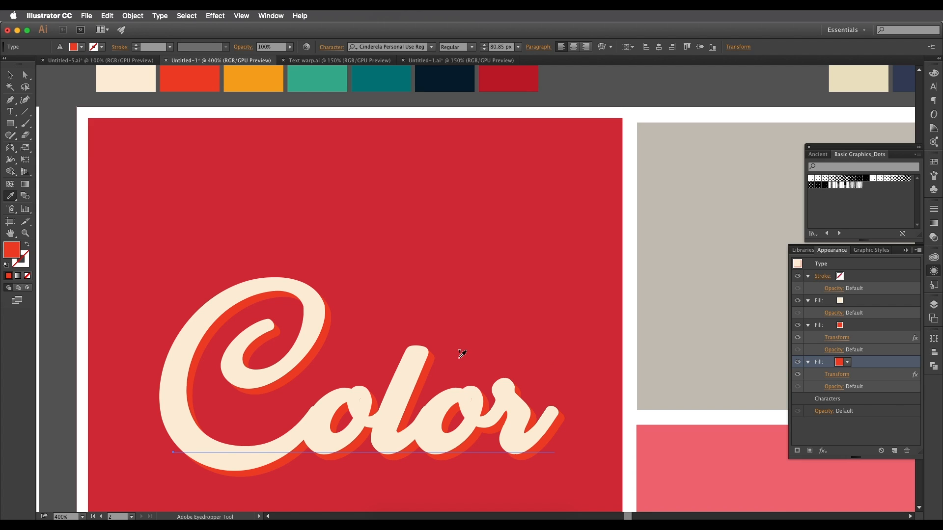
pyautogui.click(255, 84)
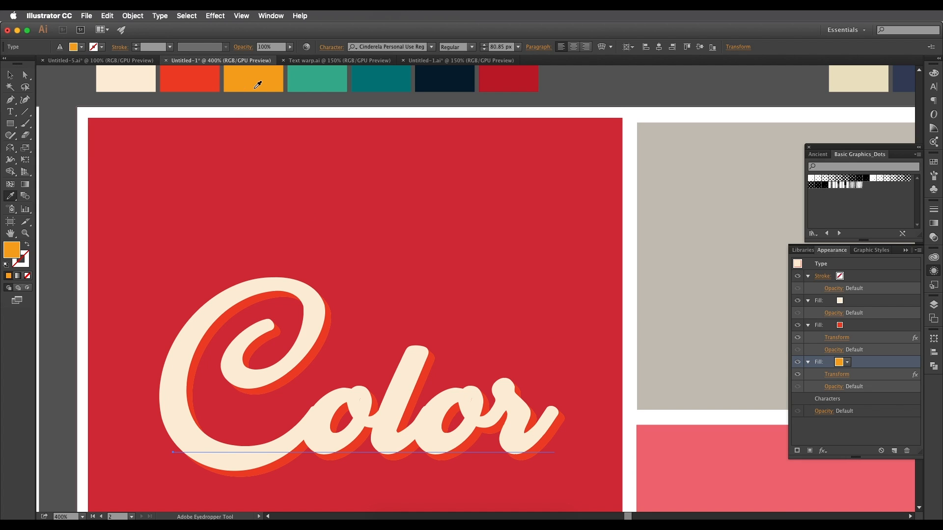
# - Try several stock swatch colours on the lowest fill and restore its orange from the palette square
pyautogui.click(848, 362)
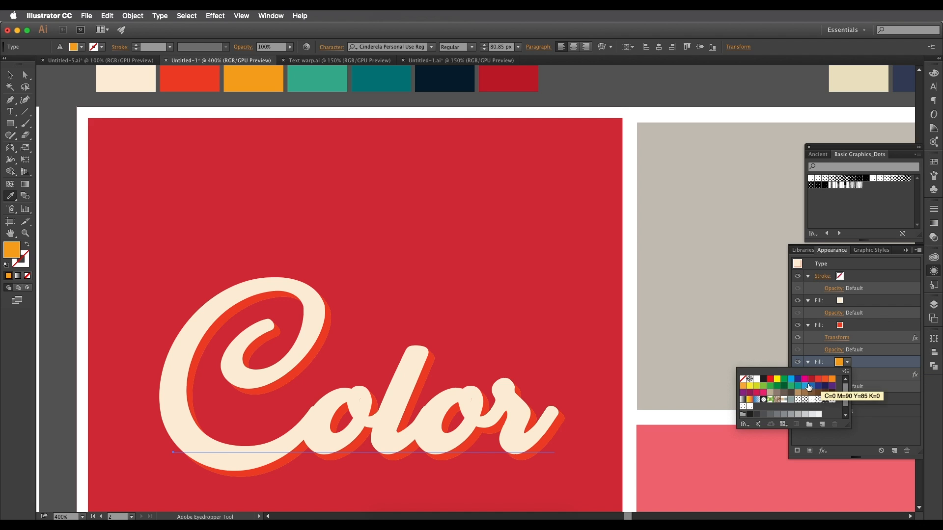
pyautogui.click(812, 386)
pyautogui.click(791, 386)
pyautogui.click(778, 386)
pyautogui.click(805, 386)
pyautogui.click(819, 386)
pyautogui.click(811, 386)
pyautogui.click(799, 386)
pyautogui.click(818, 386)
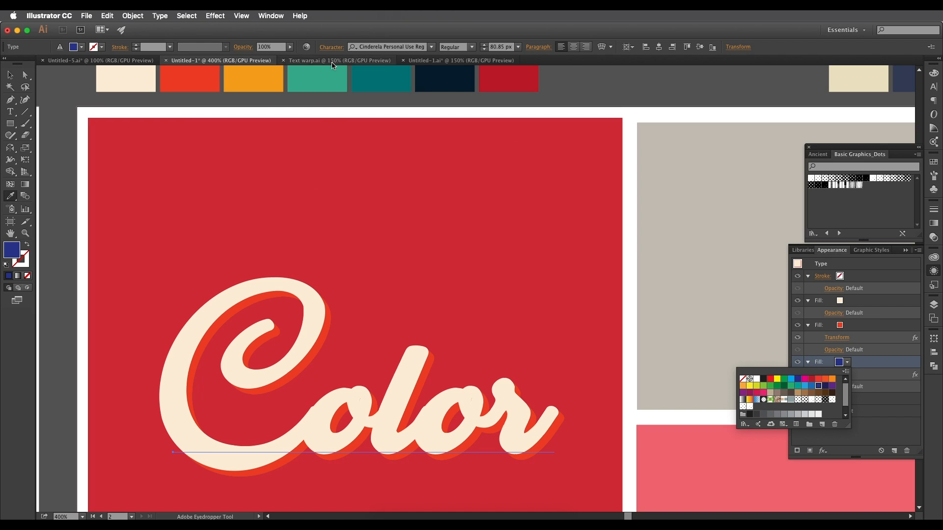
pyautogui.click(274, 97)
pyautogui.click(267, 83)
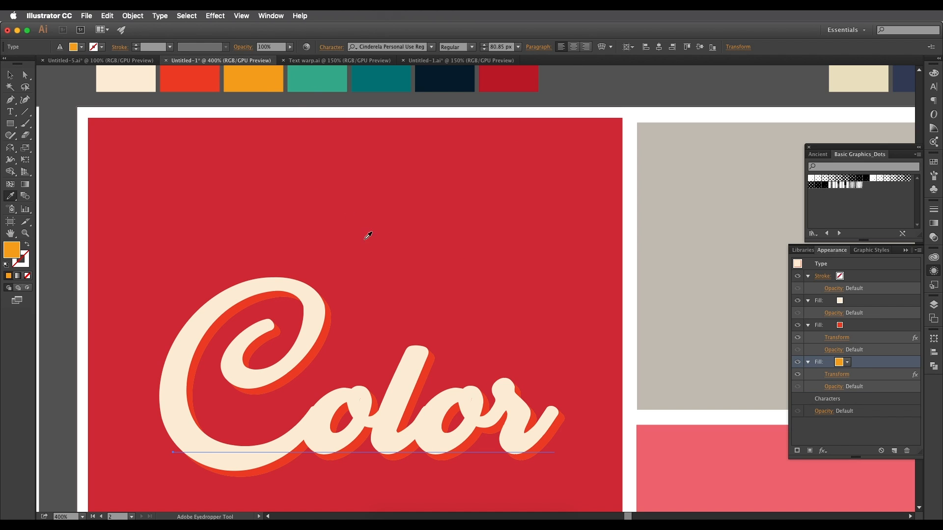
# - Set the orange fill's Transform effect to 6 copies
pyautogui.click(838, 376)
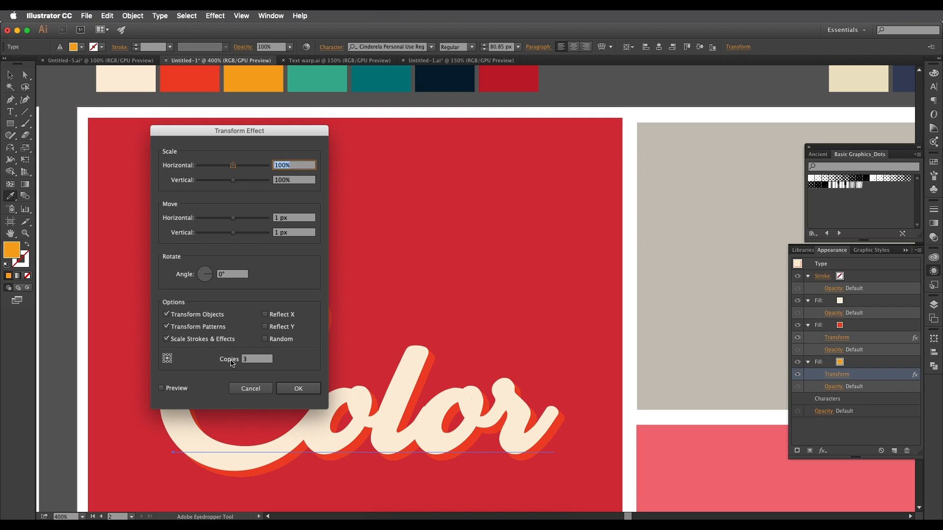
pyautogui.click(162, 388)
pyautogui.click(253, 362)
pyautogui.press('Return')
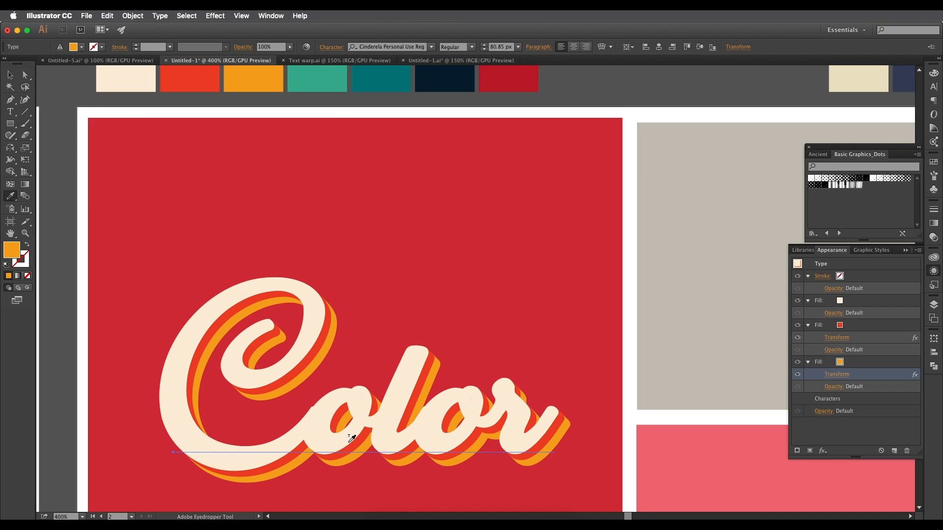
# - Duplicate the orange fill and recolour the lower copy with the light green palette swatch
pyautogui.moveTo(511, 460); pyautogui.dragTo(489, 405)
pyautogui.moveTo(905, 374); pyautogui.dragTo(902, 371)
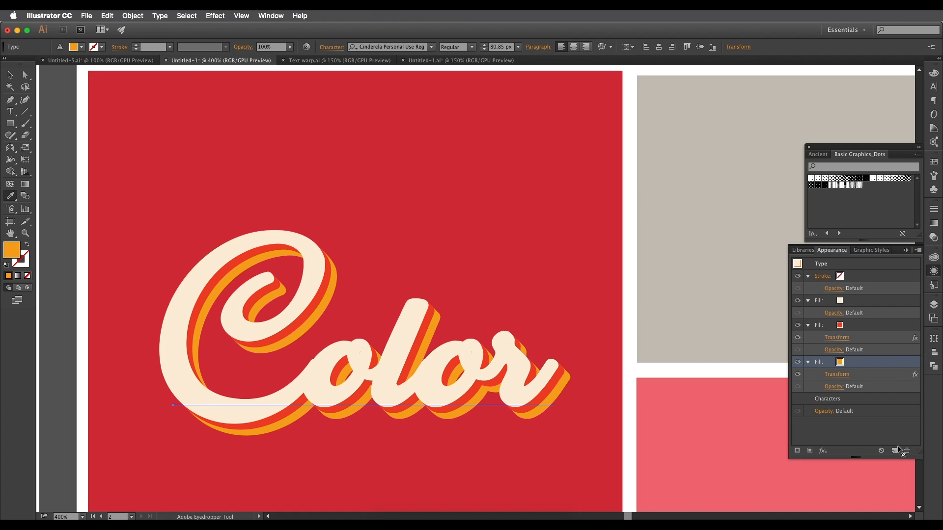
pyautogui.moveTo(896, 452); pyautogui.dragTo(896, 451)
pyautogui.click(847, 399)
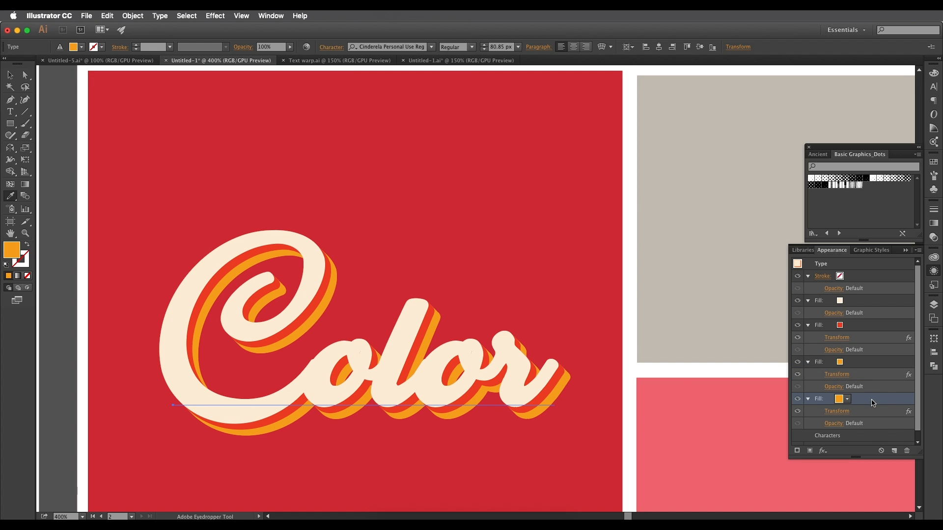
pyautogui.moveTo(462, 275); pyautogui.dragTo(456, 359)
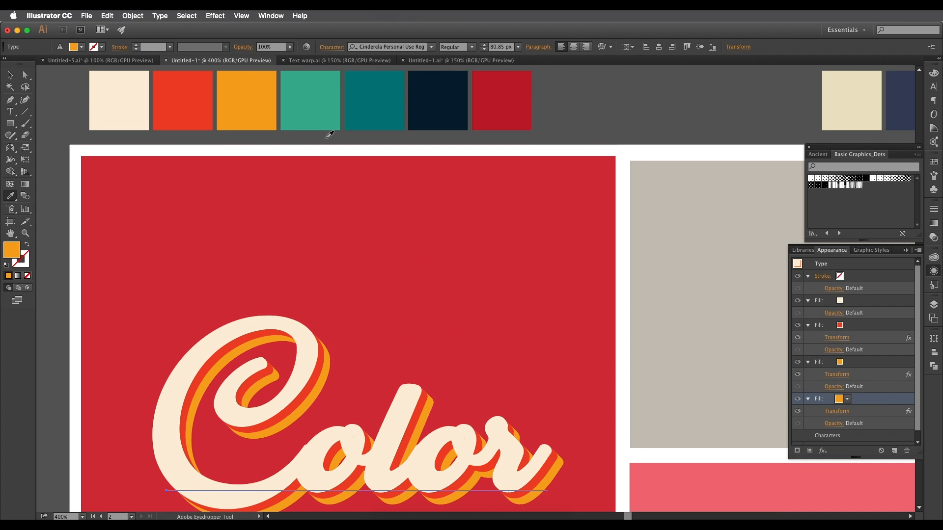
pyautogui.click(314, 108)
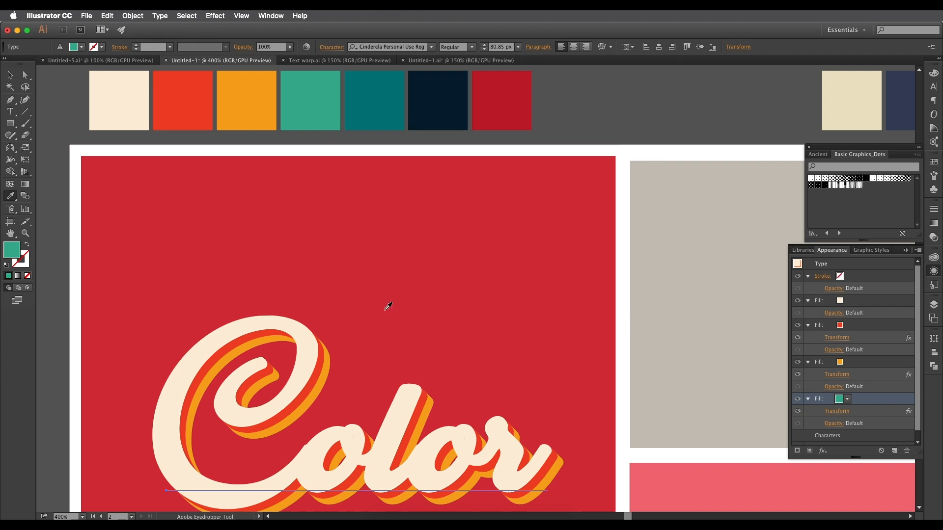
# - Increase the number of copies in the green fill's Transform effect so a green stripe extends past the orange one
pyautogui.click(845, 412)
pyautogui.moveTo(261, 361); pyautogui.dragTo(221, 360)
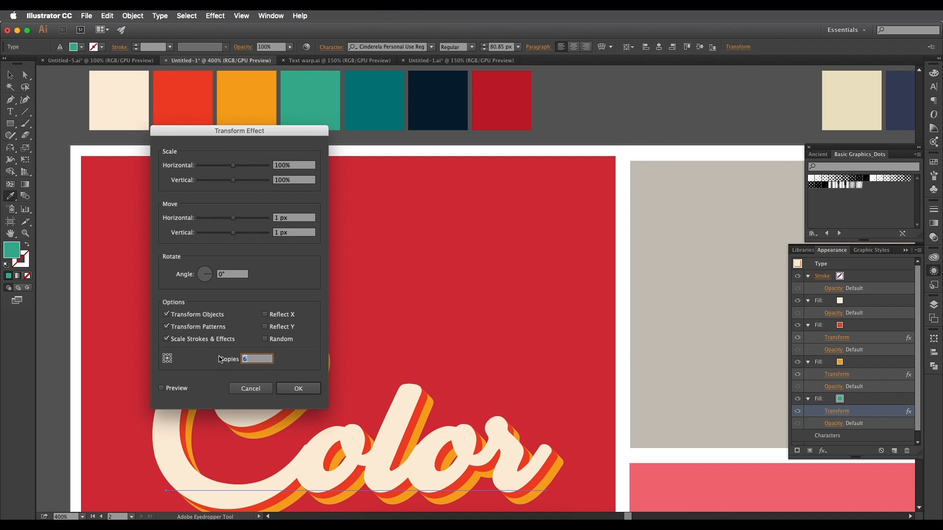
pyautogui.press('Return')
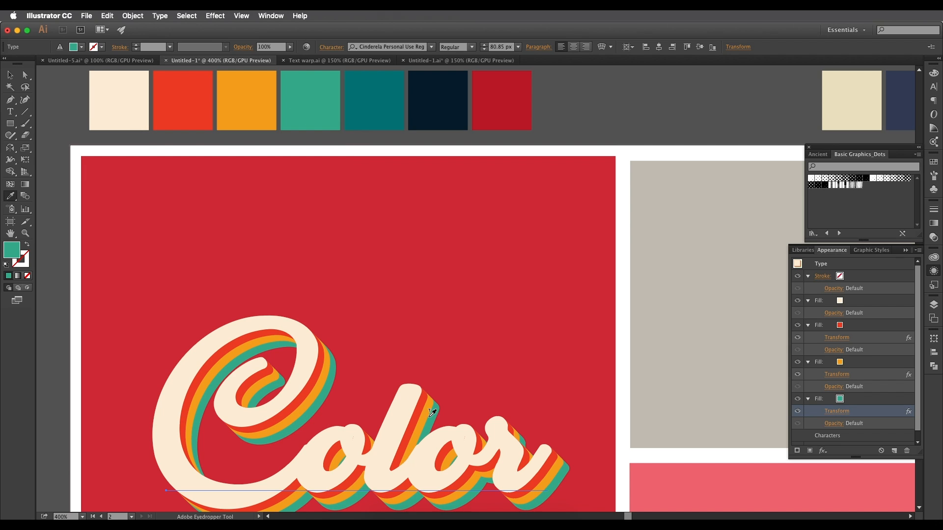
# - Duplicate the green fill and recolour the lowest copy with the dark navy palette swatch
pyautogui.moveTo(550, 451); pyautogui.dragTo(545, 427)
pyautogui.click(879, 398)
pyautogui.click(894, 451)
pyautogui.scroll(-3, 875, 421)
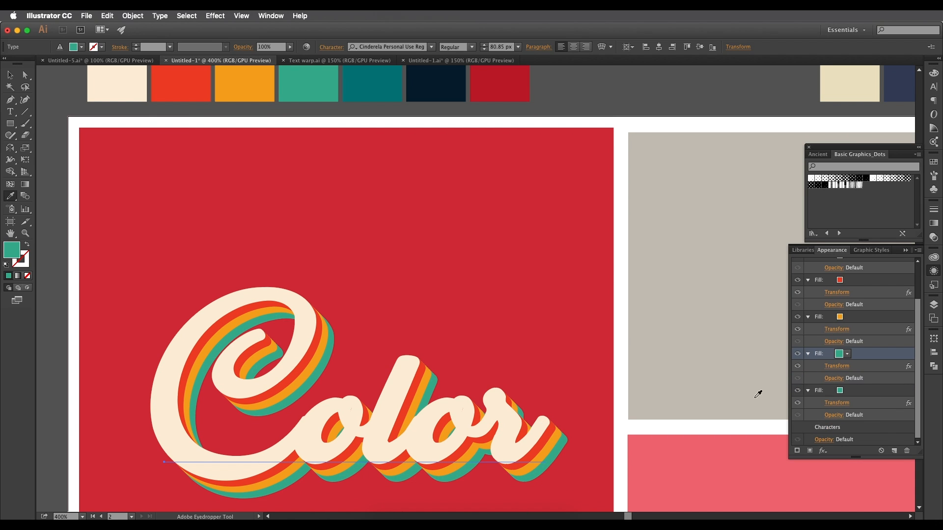
pyautogui.click(869, 391)
pyautogui.moveTo(569, 342); pyautogui.dragTo(553, 362)
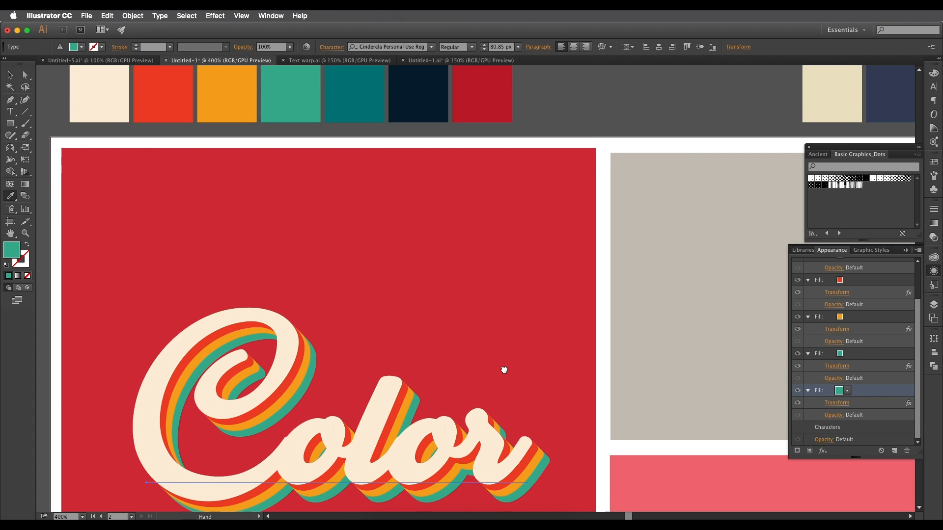
pyautogui.click(431, 105)
# - Set the navy fill's Transform effect to 12 copies
pyautogui.moveTo(511, 339); pyautogui.dragTo(507, 292)
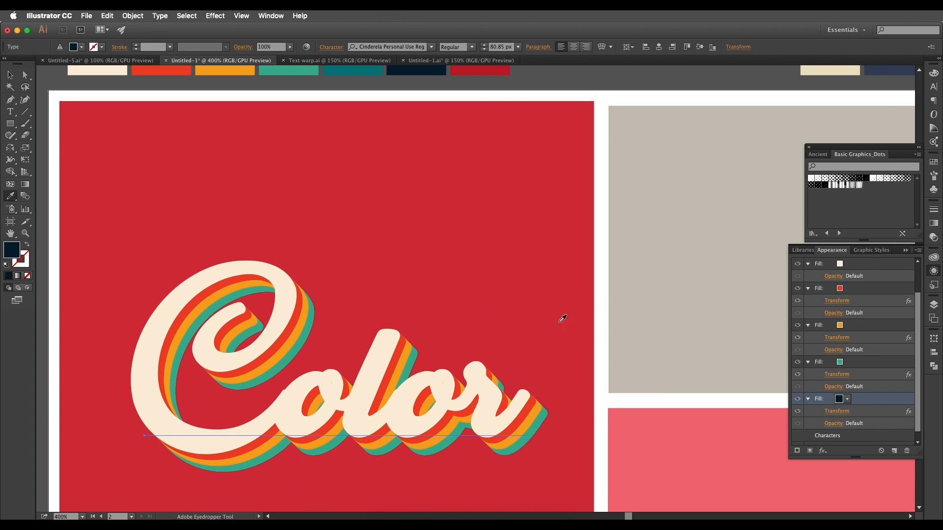
pyautogui.click(836, 412)
pyautogui.doubleClick(252, 361)
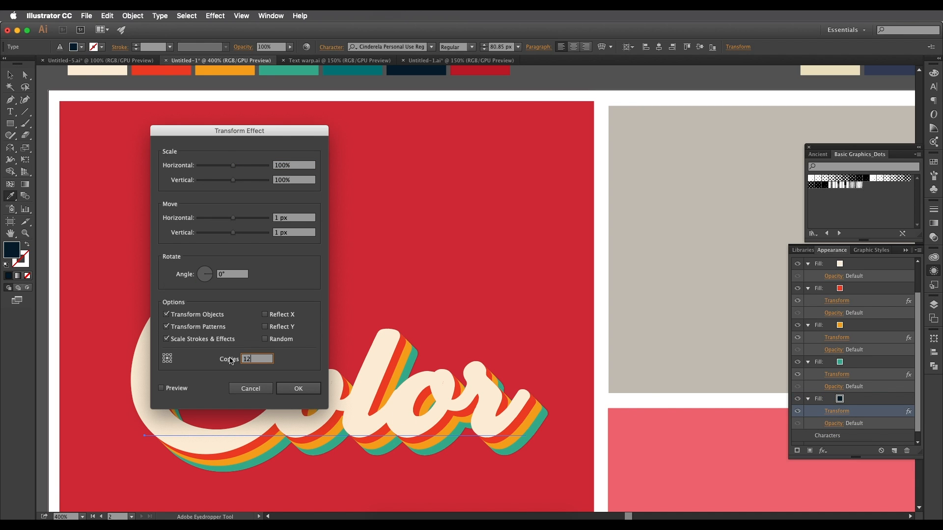
pyautogui.press('Return')
# - Set the number of copies in the navy fill's Transform effect to 13
pyautogui.scroll(5, 525, 318)
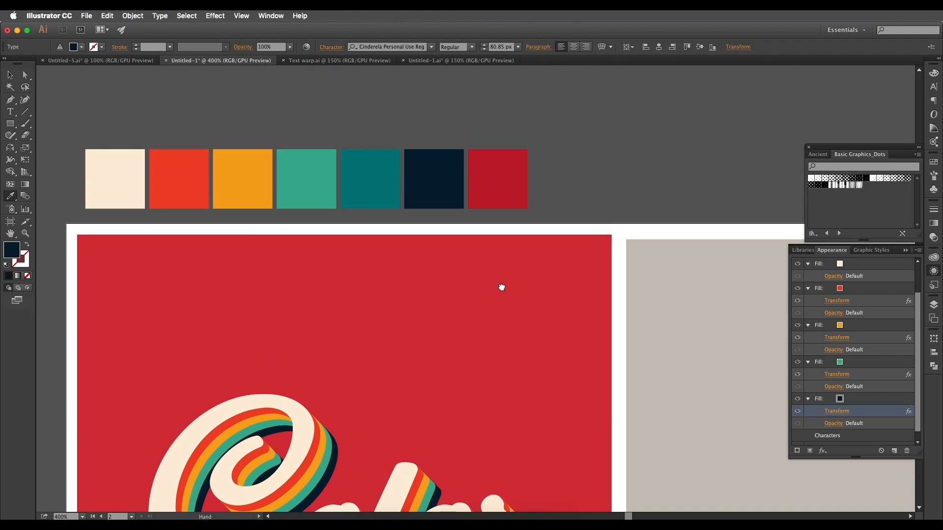
pyautogui.scroll(-2, 501, 286)
pyautogui.scroll(-4, 528, 453)
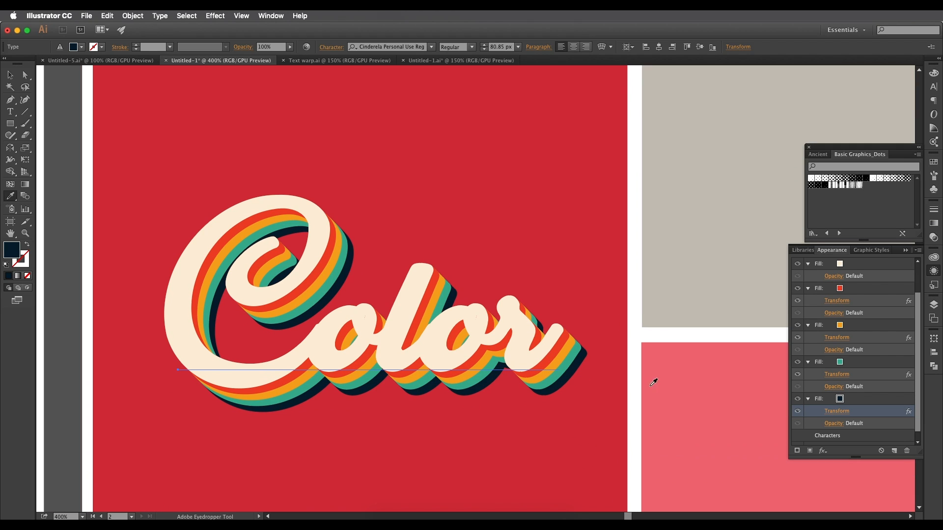
pyautogui.click(832, 415)
pyautogui.doubleClick(248, 360)
pyautogui.press('Return')
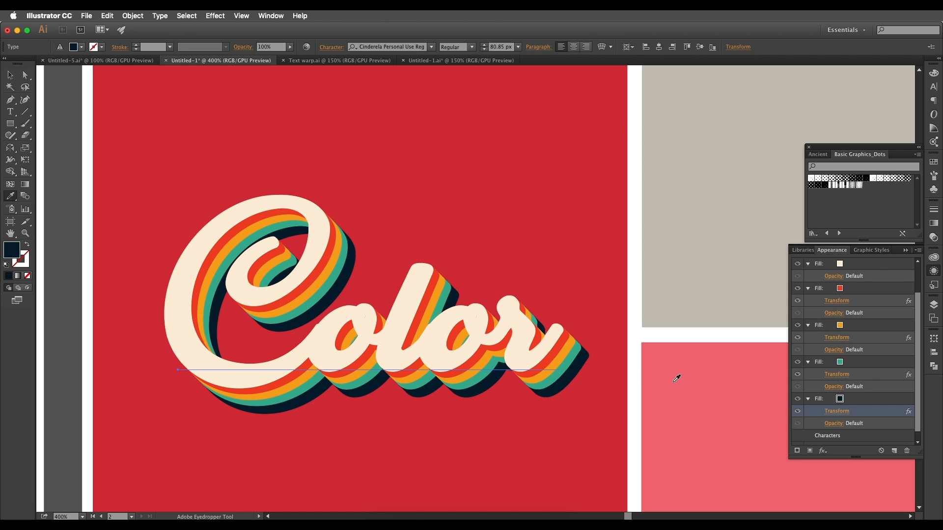
# - Duplicate the navy fill and increase the copies in the lowest fill's Transform effect to extend it past the stripes
pyautogui.moveTo(327, 239); pyautogui.dragTo(332, 372)
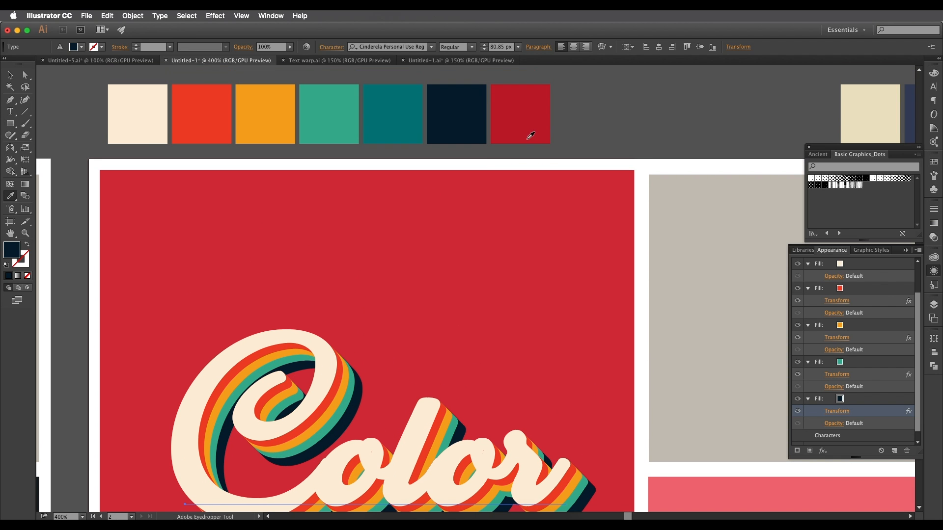
pyautogui.moveTo(519, 260); pyautogui.dragTo(500, 92)
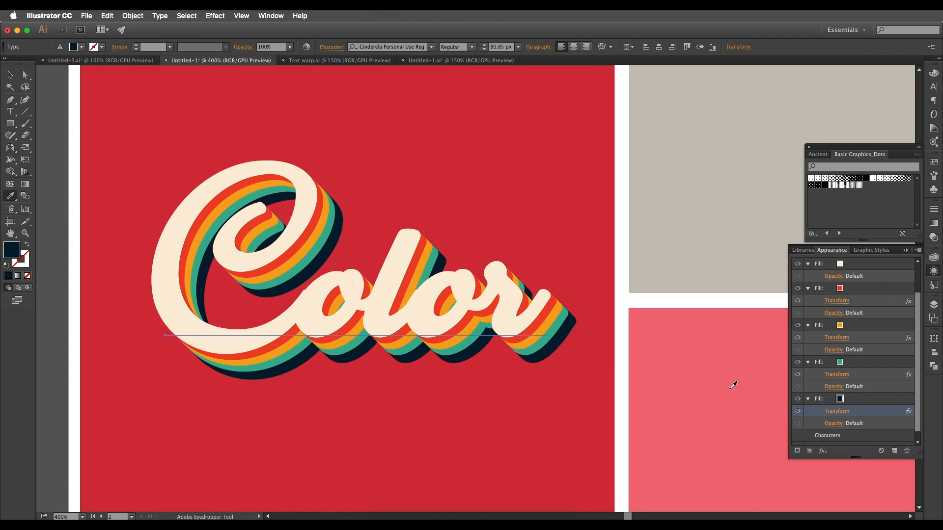
pyautogui.click(894, 451)
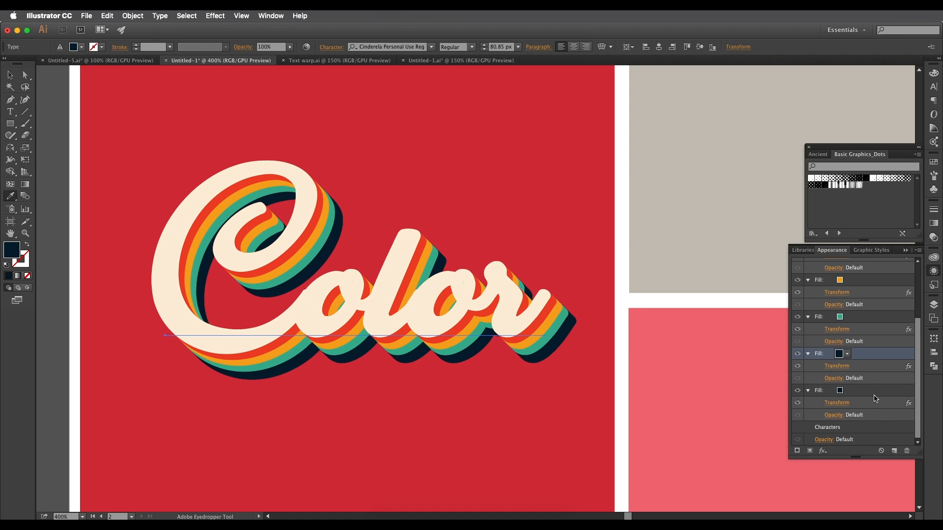
pyautogui.click(845, 406)
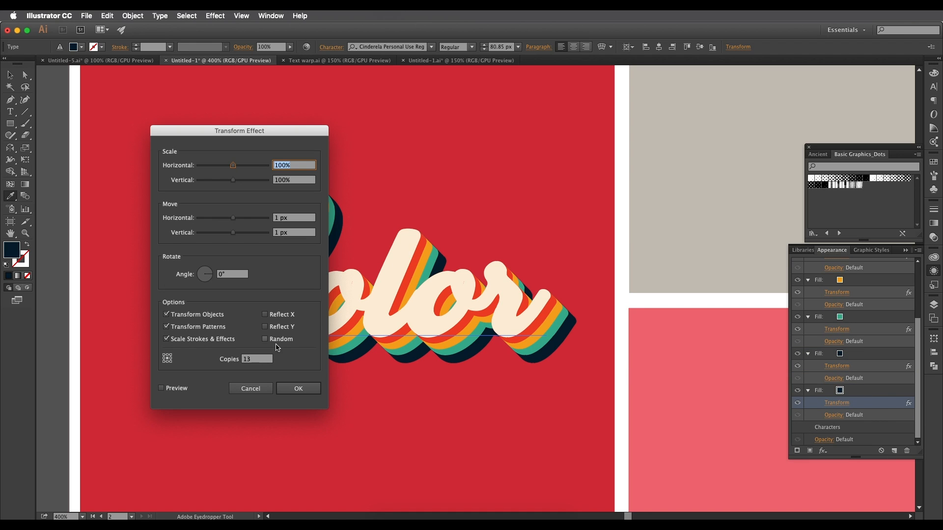
pyautogui.doubleClick(255, 360)
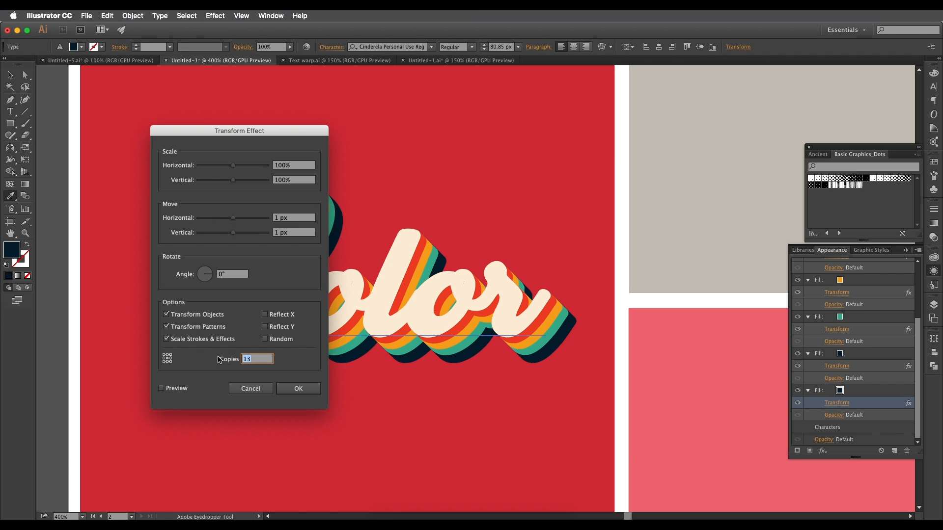
pyautogui.write('1')
pyautogui.press('Return')
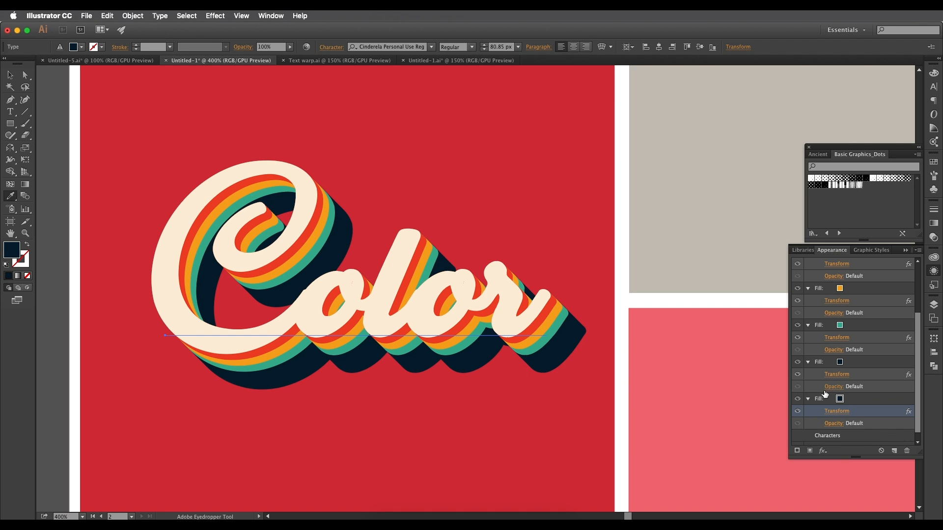
# - Recolour the lowest fill with the dark red palette swatch to form the shadow
pyautogui.click(846, 403)
pyautogui.scroll(5, 594, 259)
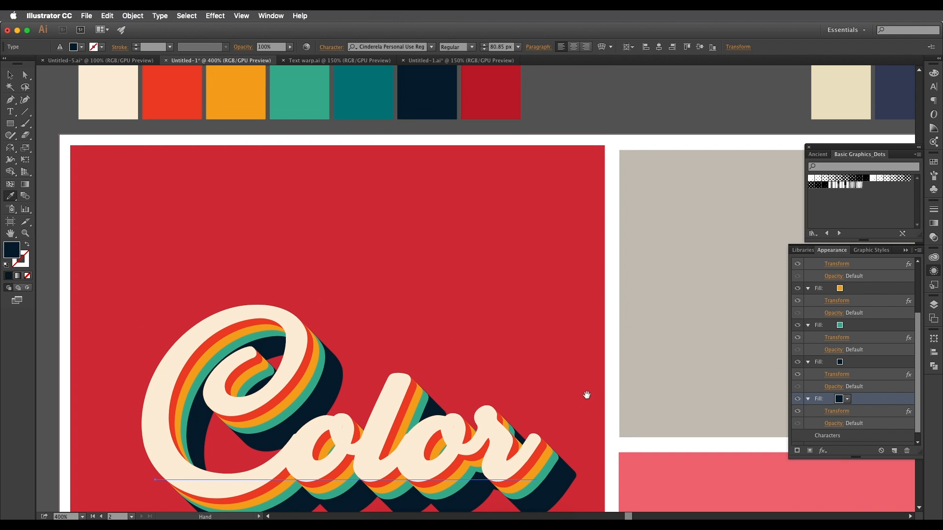
pyautogui.click(511, 101)
# - Compare the length of the dark red shadow with the shadow of the finished Color lettering on the first artboard
pyautogui.moveTo(577, 375); pyautogui.dragTo(564, 302)
pyautogui.keyDown('super'); pyautogui.click(557, 286); pyautogui.keyUp('super')
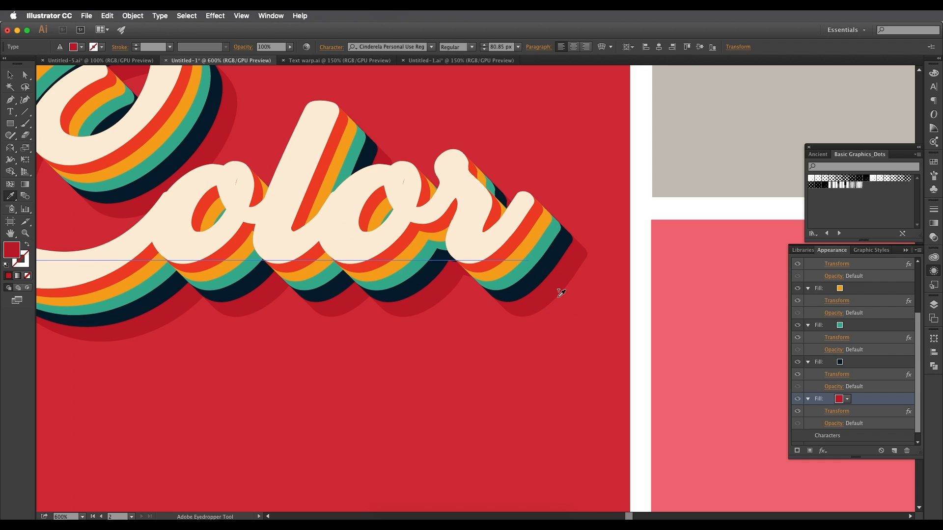
pyautogui.keyDown('alt'); pyautogui.keyDown('super'); pyautogui.click(557, 289); pyautogui.keyUp('super'); pyautogui.keyUp('alt')
pyautogui.keyDown('alt'); pyautogui.keyDown('super'); pyautogui.click(554, 292); pyautogui.keyUp('super'); pyautogui.keyUp('alt')
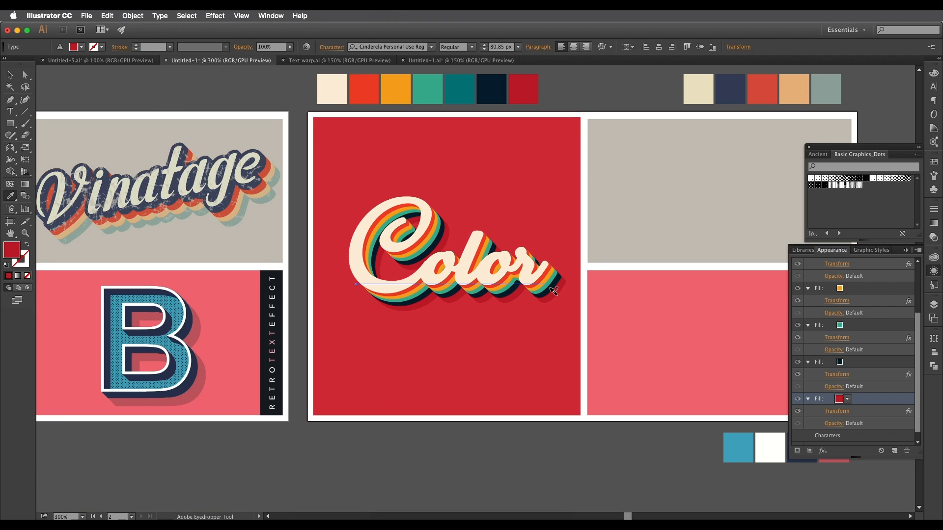
pyautogui.moveTo(269, 280); pyautogui.dragTo(510, 270)
pyautogui.moveTo(385, 282); pyautogui.dragTo(526, 258)
pyautogui.keyDown('super'); pyautogui.click(438, 265); pyautogui.keyUp('super')
pyautogui.keyDown('super'); pyautogui.click(437, 266); pyautogui.keyUp('super')
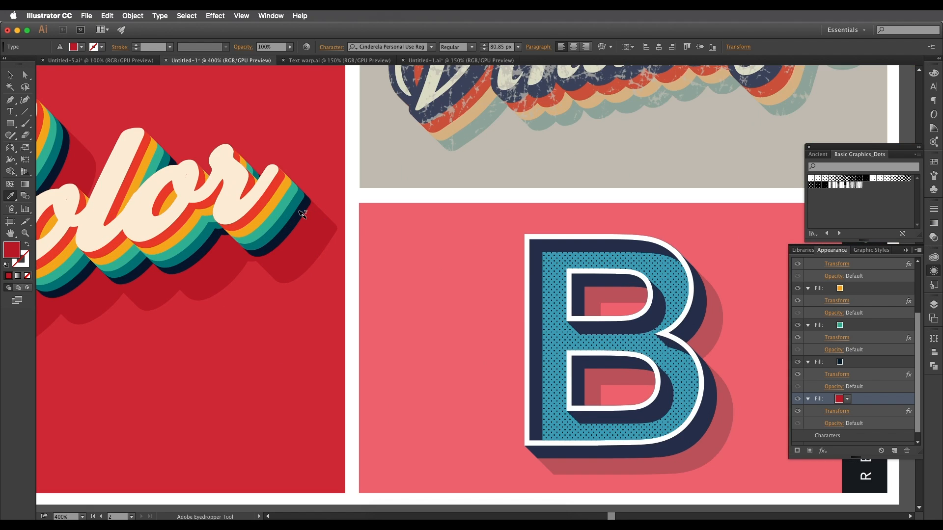
pyautogui.scroll(-3, 307, 218)
pyautogui.moveTo(422, 237); pyautogui.dragTo(224, 227)
pyautogui.moveTo(390, 222); pyautogui.dragTo(368, 231)
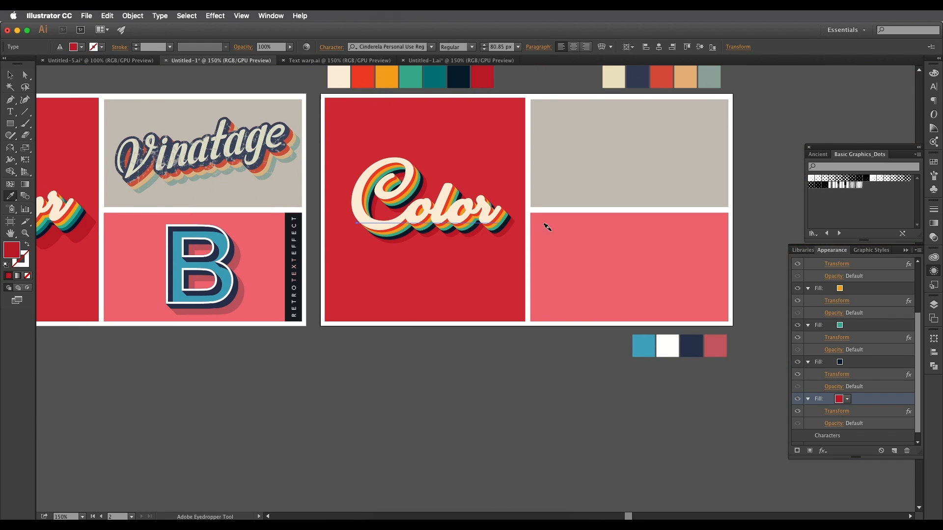
pyautogui.scroll(3, 508, 231)
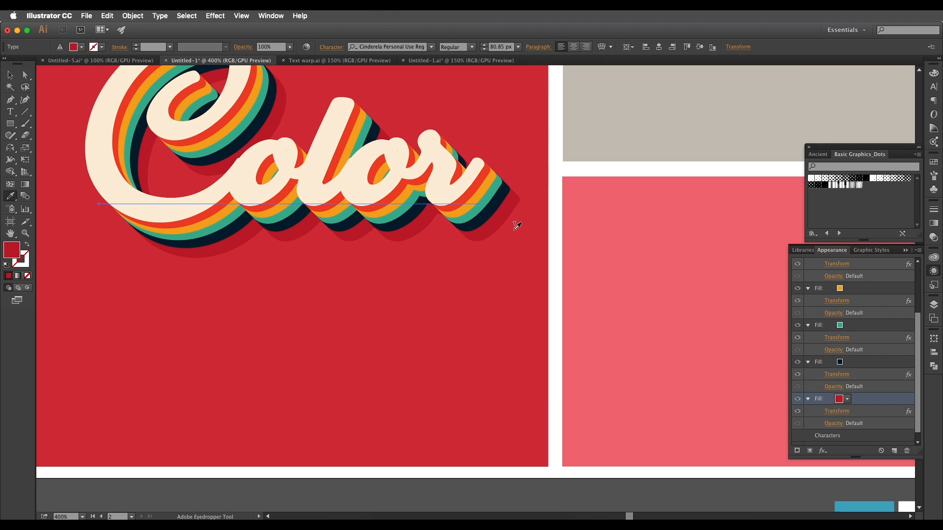
# - Set the number of copies in the dark red shadow fill's Transform effect to 25
pyautogui.click(836, 412)
pyautogui.doubleClick(245, 360)
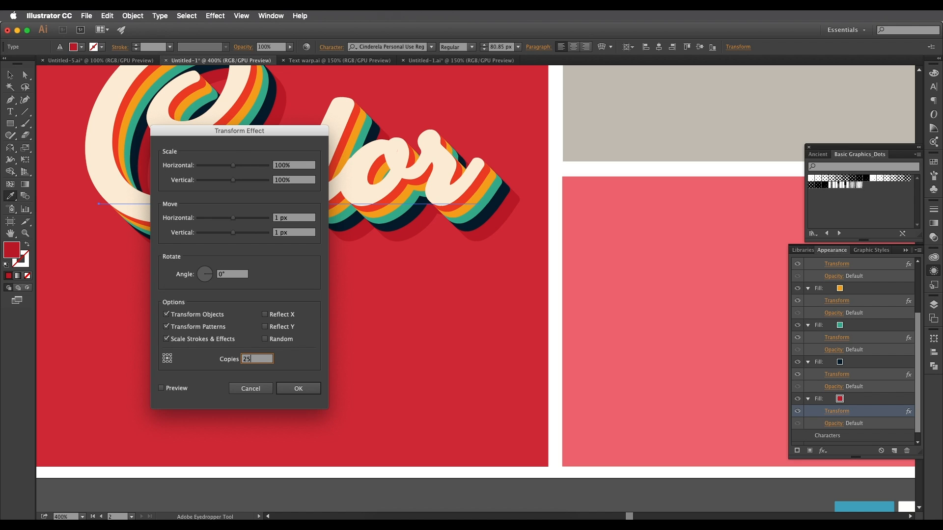
pyautogui.press('Return')
pyautogui.scroll(-3, 453, 316)
pyautogui.moveTo(426, 248); pyautogui.dragTo(590, 253)
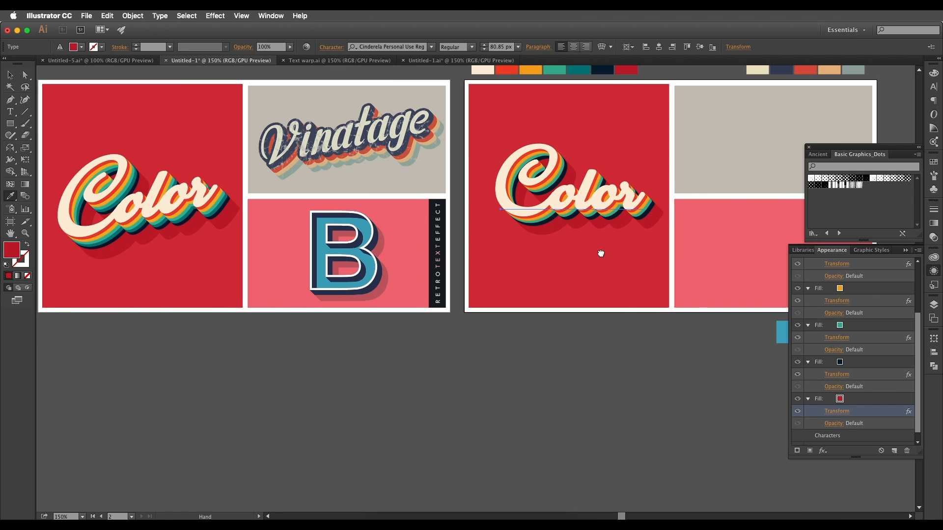
# - Enlarge the Color lettering on the second artboard to about 87.7 px and reposition it within the red panel
pyautogui.click(11, 78)
pyautogui.click(624, 200)
pyautogui.moveTo(624, 200); pyautogui.dragTo(615, 209)
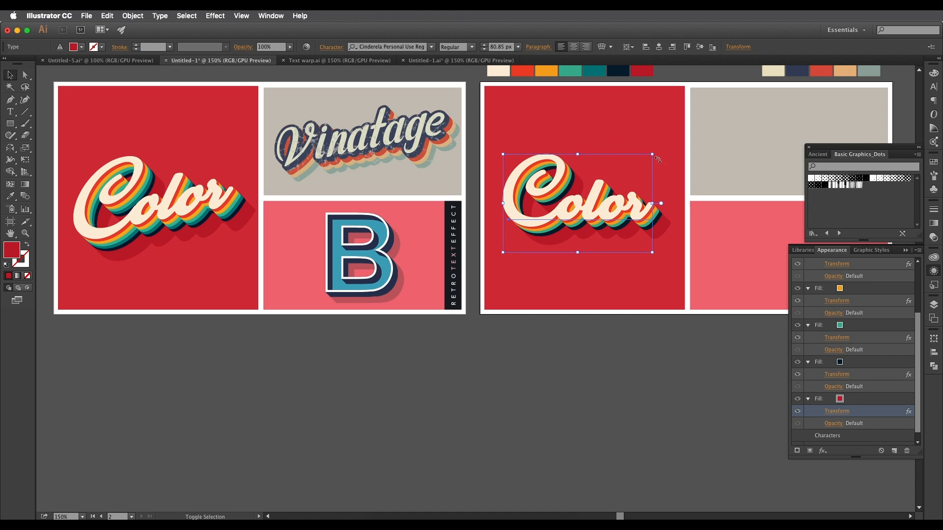
pyautogui.moveTo(653, 156); pyautogui.dragTo(673, 141)
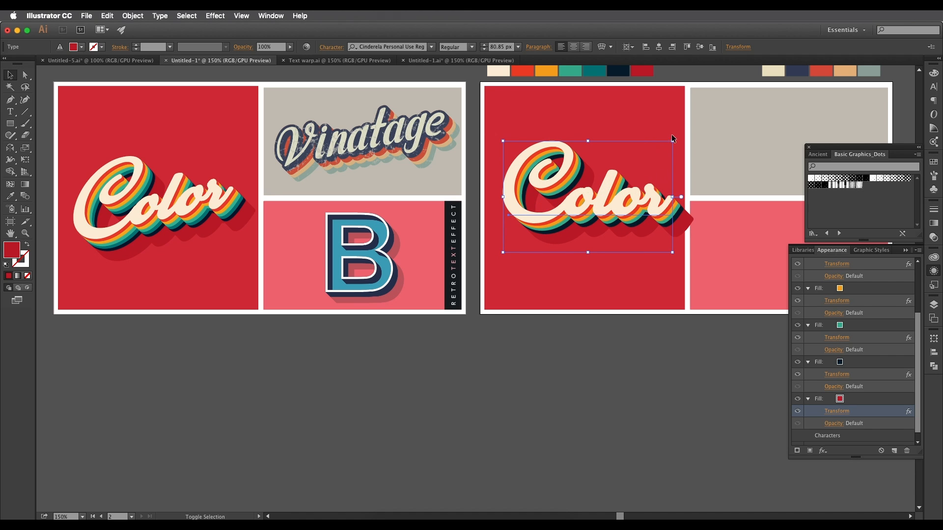
pyautogui.click(589, 392)
pyautogui.moveTo(624, 339); pyautogui.dragTo(598, 364)
pyautogui.moveTo(596, 214); pyautogui.dragTo(593, 213)
pyautogui.moveTo(638, 169); pyautogui.dragTo(631, 175)
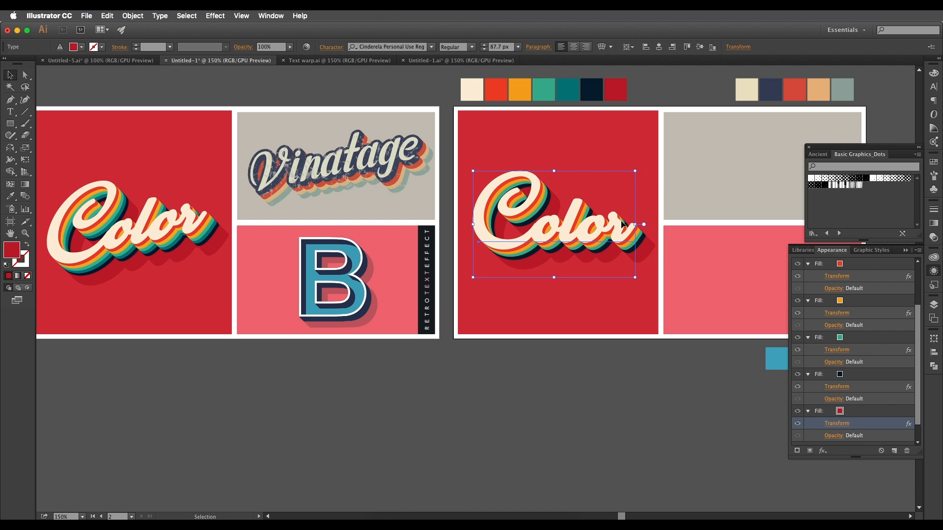
pyautogui.click(618, 393)
# - Slant the Color lettering upward along its baseline with Free Transform and skew its upper edge slightly sideways
pyautogui.scroll(5, 570, 298)
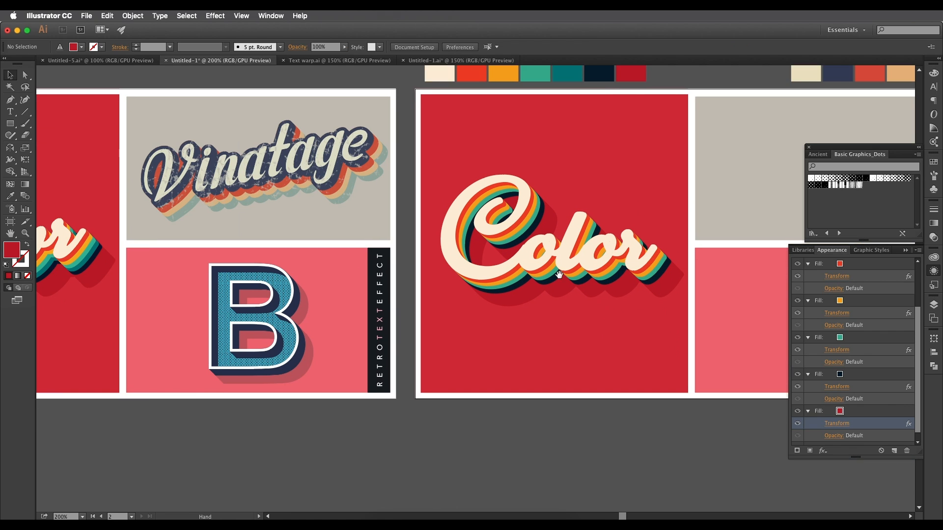
pyautogui.scroll(-5, 540, 282)
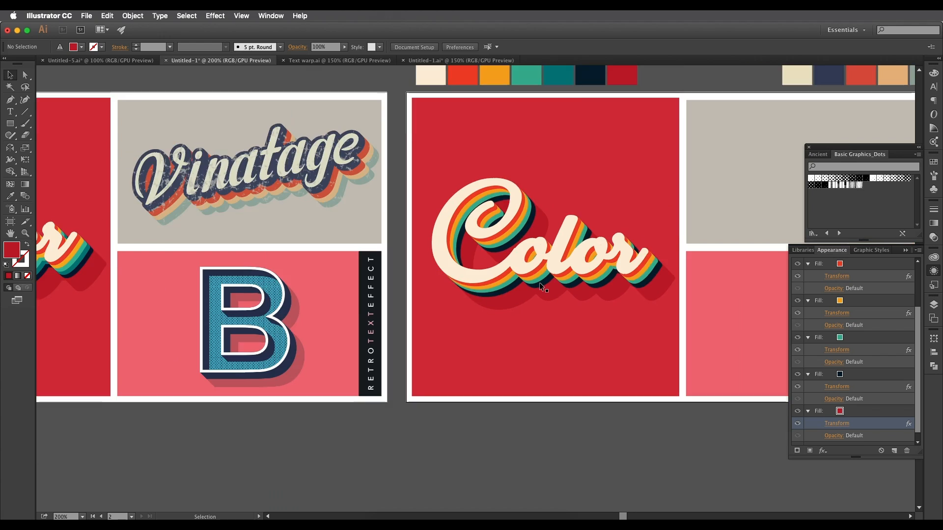
pyautogui.moveTo(500, 285); pyautogui.dragTo(469, 286)
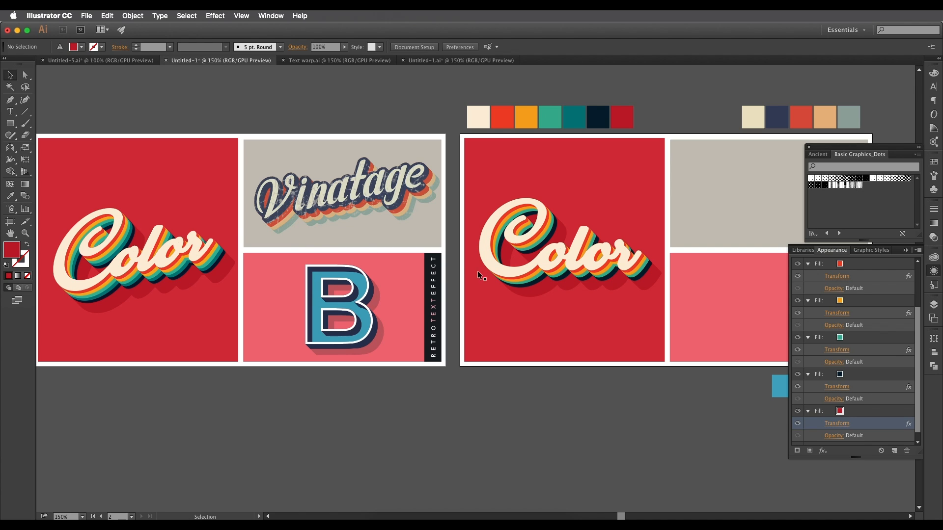
pyautogui.moveTo(570, 258); pyautogui.dragTo(566, 264)
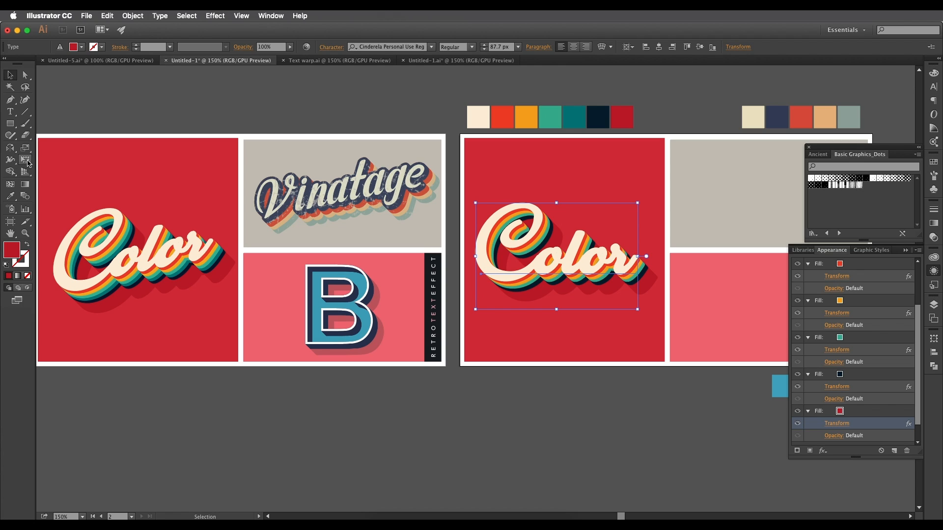
pyautogui.click(26, 160)
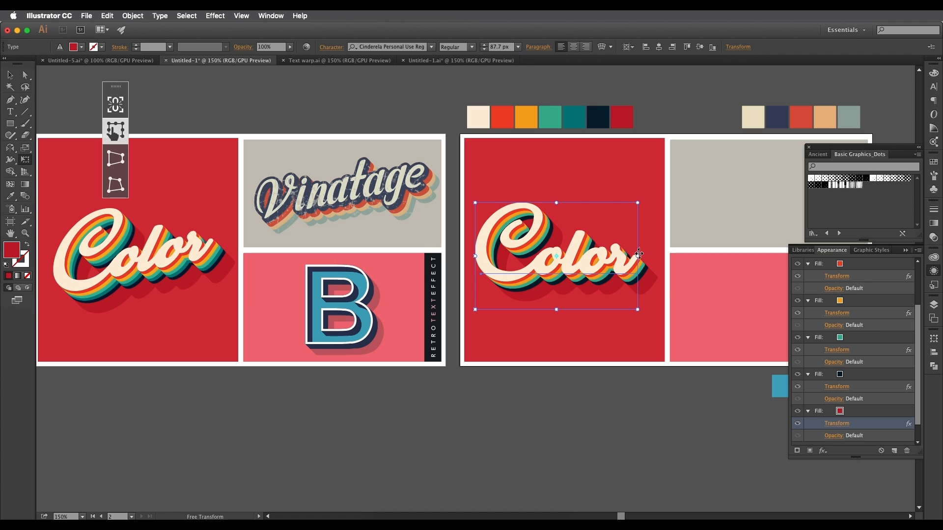
pyautogui.moveTo(638, 254); pyautogui.dragTo(639, 240)
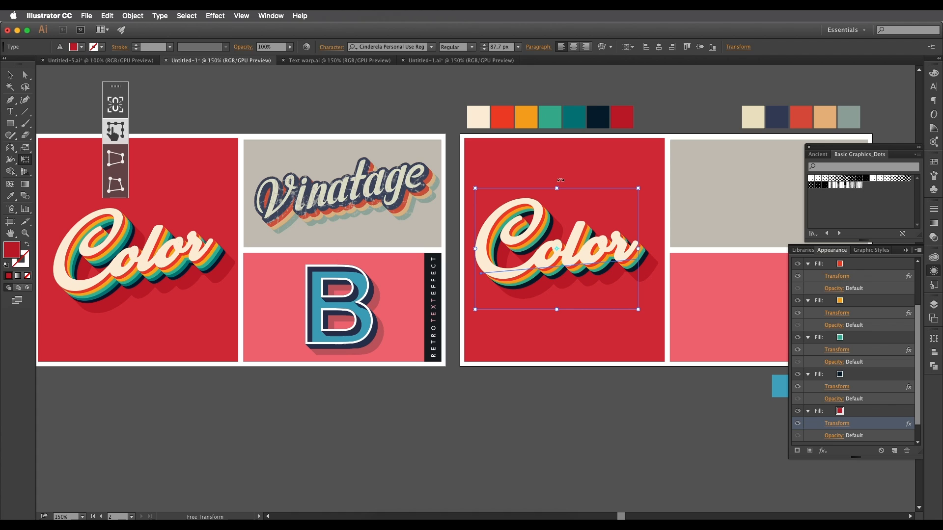
pyautogui.moveTo(556, 186); pyautogui.dragTo(563, 187)
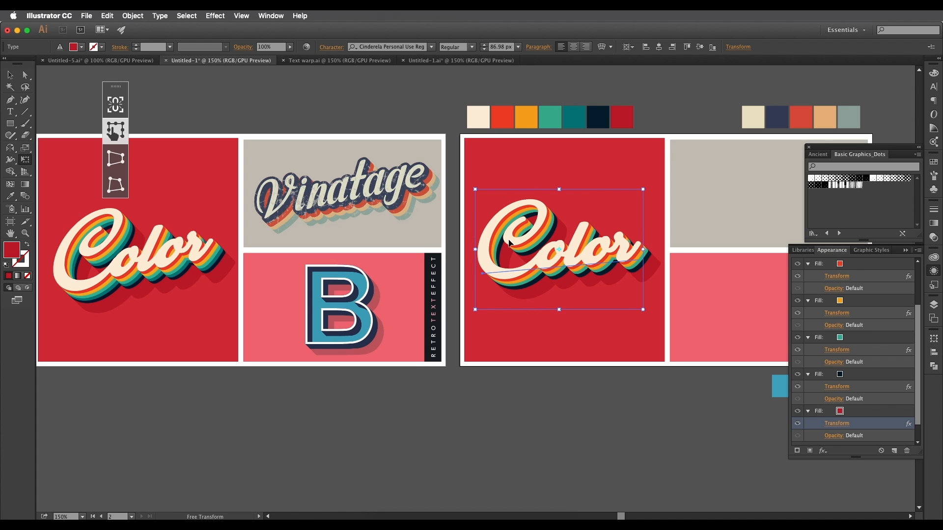
pyautogui.click(10, 74)
# - Compare the slanted Color lettering and its shadow with the finished version on the first artboard
pyautogui.scroll(-1, 414, 194)
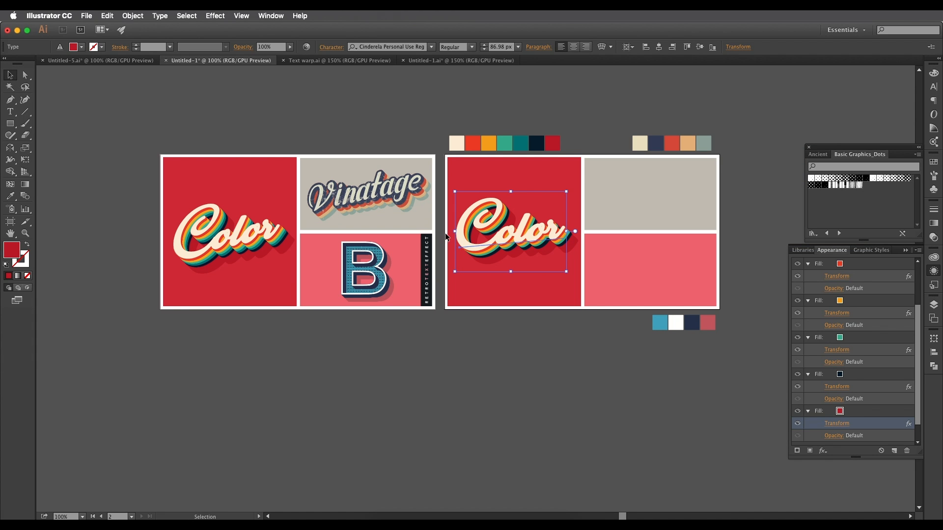
pyautogui.click(546, 373)
pyautogui.moveTo(530, 263); pyautogui.dragTo(508, 249)
pyautogui.scroll(1, 508, 237)
pyautogui.moveTo(453, 269); pyautogui.dragTo(455, 260)
pyautogui.moveTo(180, 269); pyautogui.dragTo(289, 254)
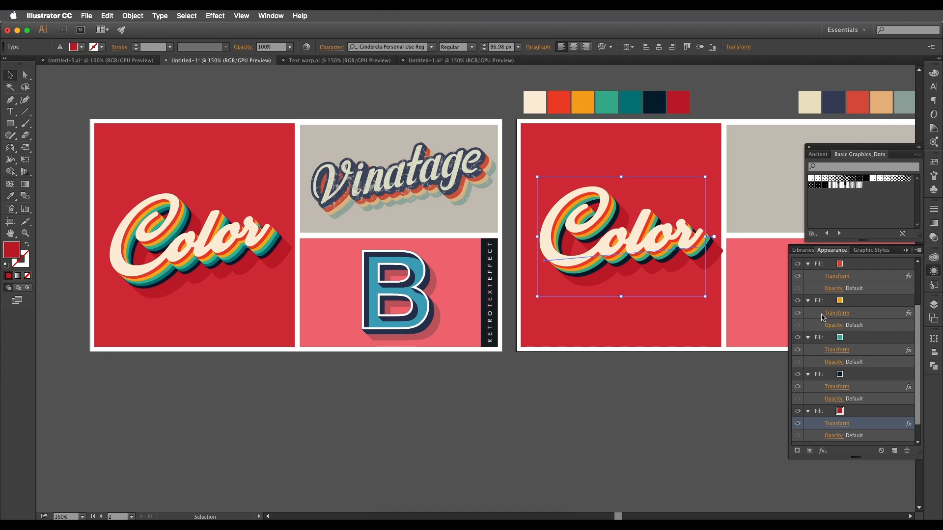
pyautogui.scroll(-2, 824, 317)
pyautogui.moveTo(634, 259); pyautogui.dragTo(595, 260)
pyautogui.moveTo(596, 260); pyautogui.dragTo(574, 249)
pyautogui.scroll(2, 612, 249)
pyautogui.scroll(-1, 576, 249)
pyautogui.moveTo(516, 261); pyautogui.dragTo(526, 290)
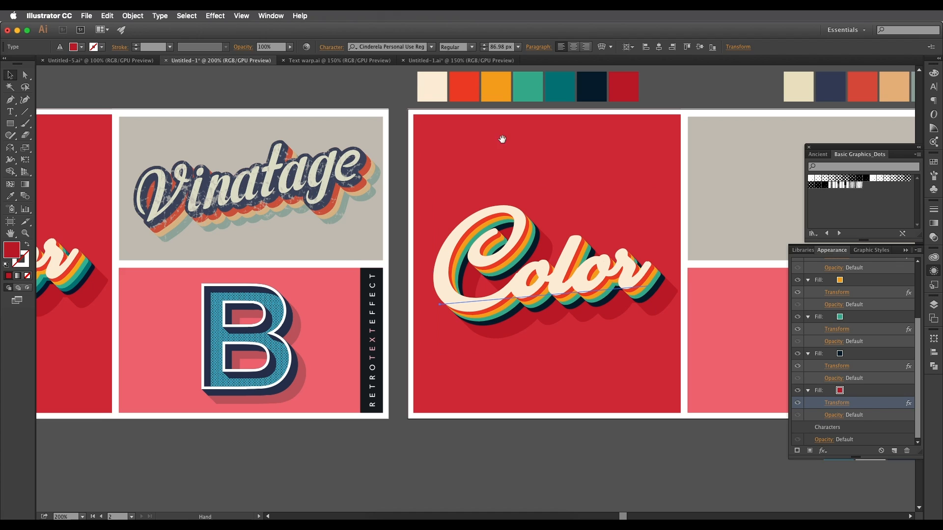
pyautogui.moveTo(502, 138); pyautogui.dragTo(532, 125)
pyautogui.scroll(2, 587, 292)
pyautogui.scroll(-1, 574, 267)
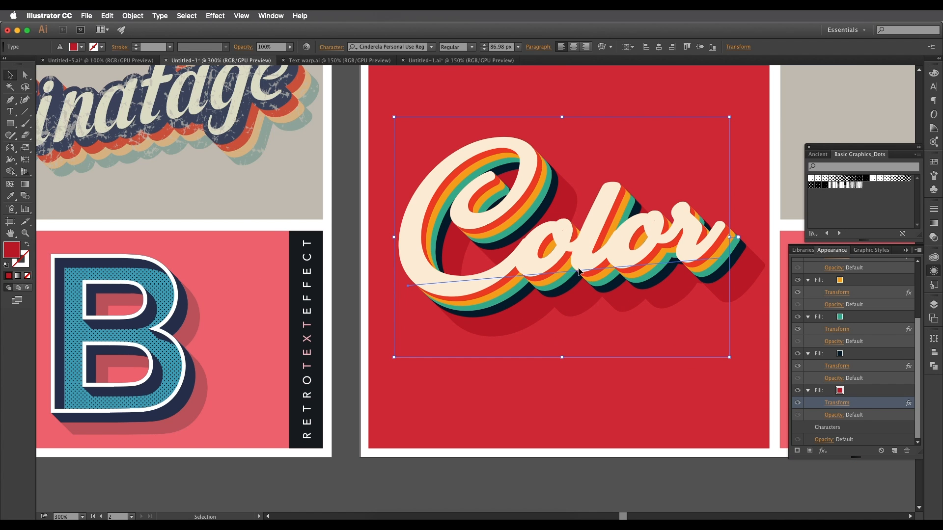
pyautogui.hscroll(3, 578, 271)
pyautogui.hscroll(2, 647, 288)
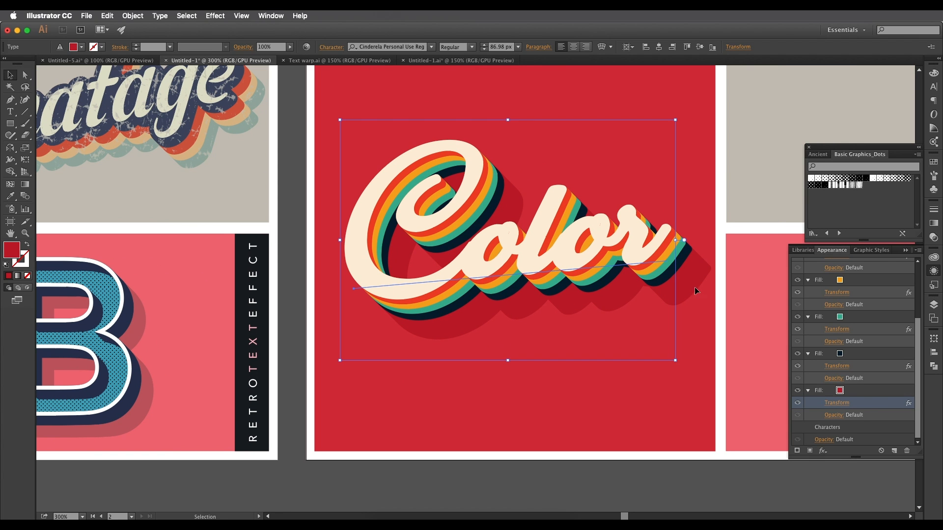
# - Try orange and red swatches on the green stripe fill of the Color lettering
pyautogui.click(851, 320)
pyautogui.click(850, 320)
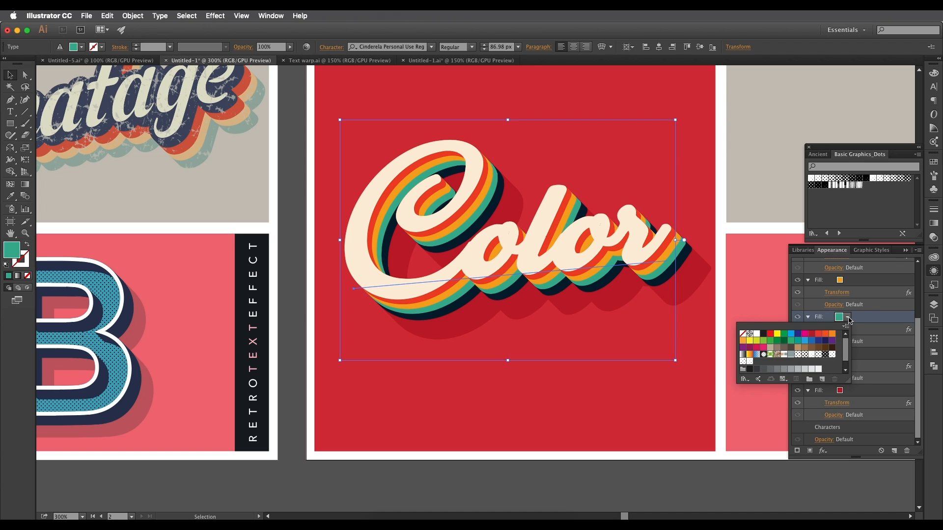
pyautogui.click(825, 334)
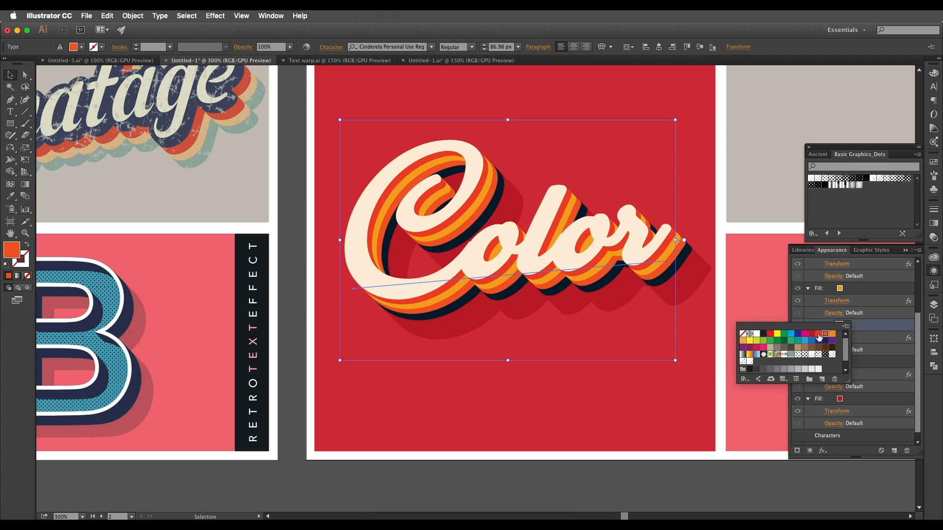
pyautogui.click(812, 334)
pyautogui.click(819, 335)
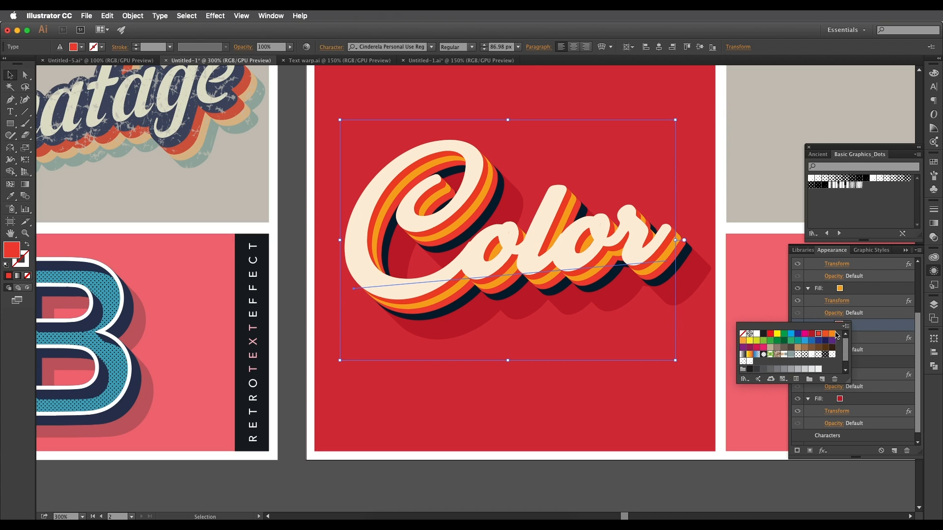
pyautogui.click(872, 320)
# - Restore the stripe fill's green by sampling the green square of the palette above the artboard
pyautogui.press('space')
pyautogui.moveTo(543, 254); pyautogui.dragTo(554, 304)
pyautogui.scroll(-1, 553, 300)
pyautogui.press('space')
pyautogui.moveTo(478, 238); pyautogui.dragTo(416, 254)
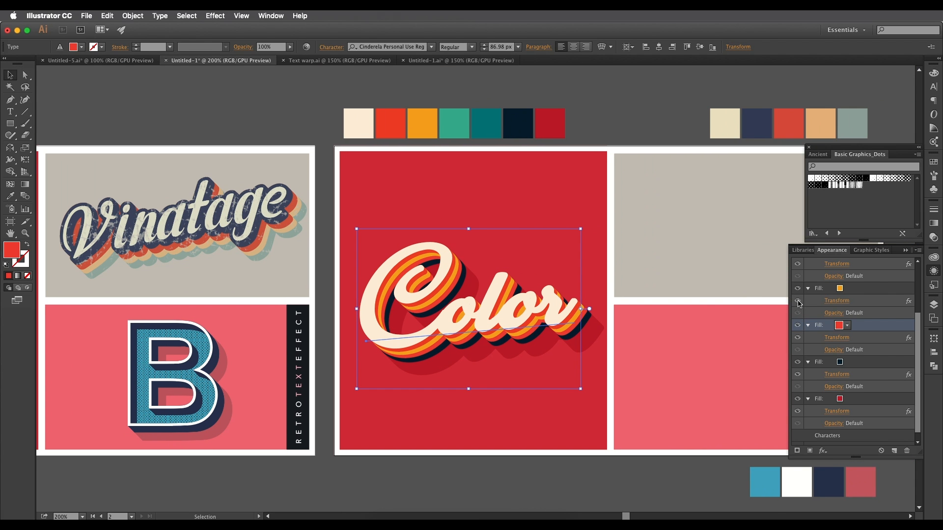
pyautogui.press('i')
pyautogui.click(457, 132)
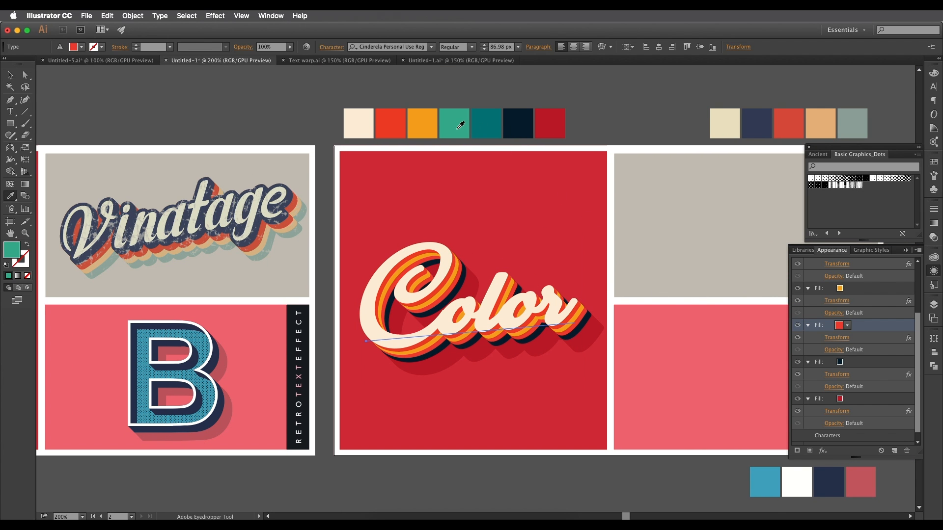
pyautogui.press('space')
pyautogui.moveTo(545, 269); pyautogui.dragTo(533, 212)
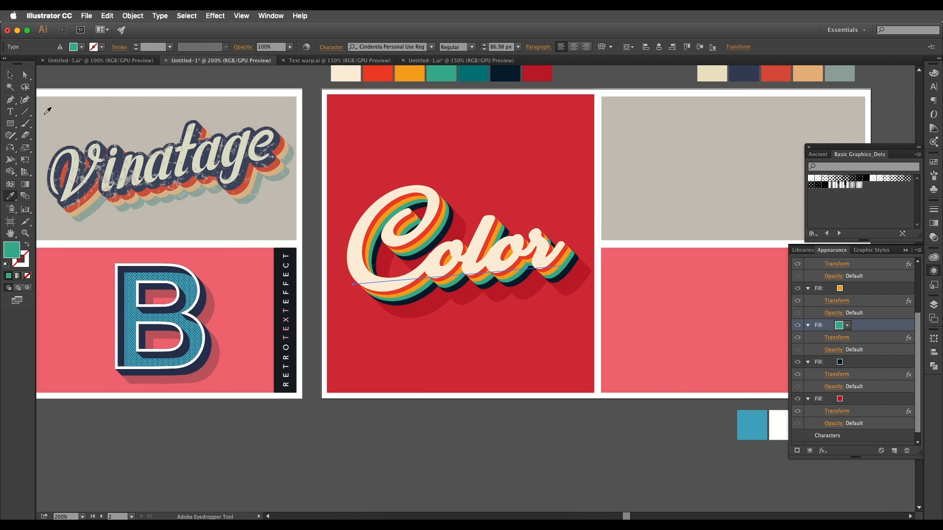
# - Replace the Color text with the trial words "LA", "color" and "Round" to test that the effect stays editable
pyautogui.click(10, 75)
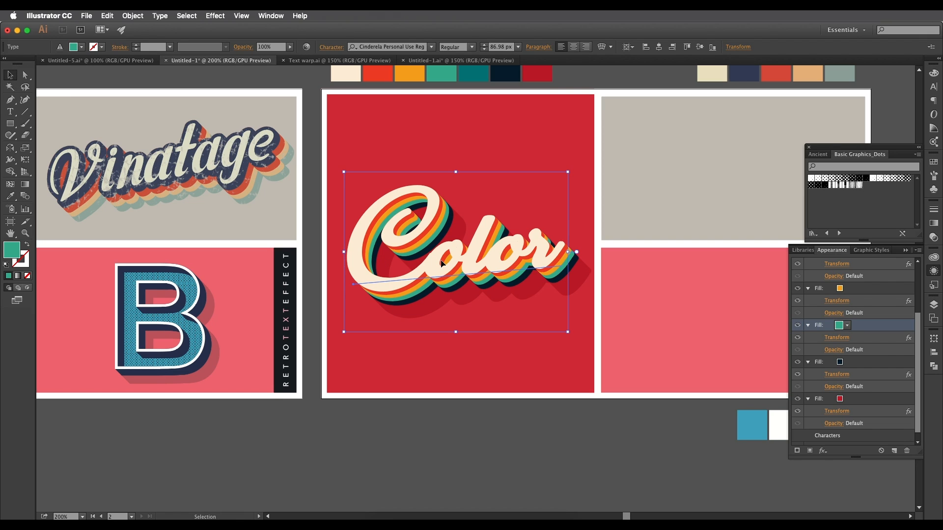
pyautogui.doubleClick(470, 266)
pyautogui.press('super+a')
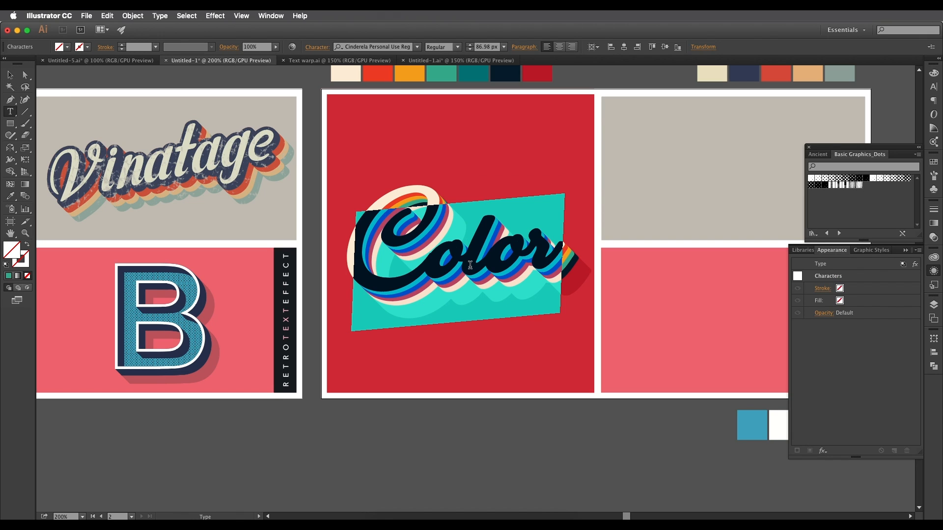
pyautogui.write('LA')
pyautogui.press('BackSpace')
pyautogui.press('BackSpace')
pyautogui.write('color')
pyautogui.press('BackSpace')
pyautogui.press('BackSpace')
pyautogui.press('BackSpace')
pyautogui.press('BackSpace')
pyautogui.press('BackSpace')
pyautogui.write('Round')
pyautogui.press('BackSpace')
pyautogui.press('BackSpace')
pyautogui.press('BackSpace')
pyautogui.press('BackSpace')
pyautogui.press('BackSpace')
# - Enter "Color" again as the lettering's text and finish editing it
pyautogui.write('Co')
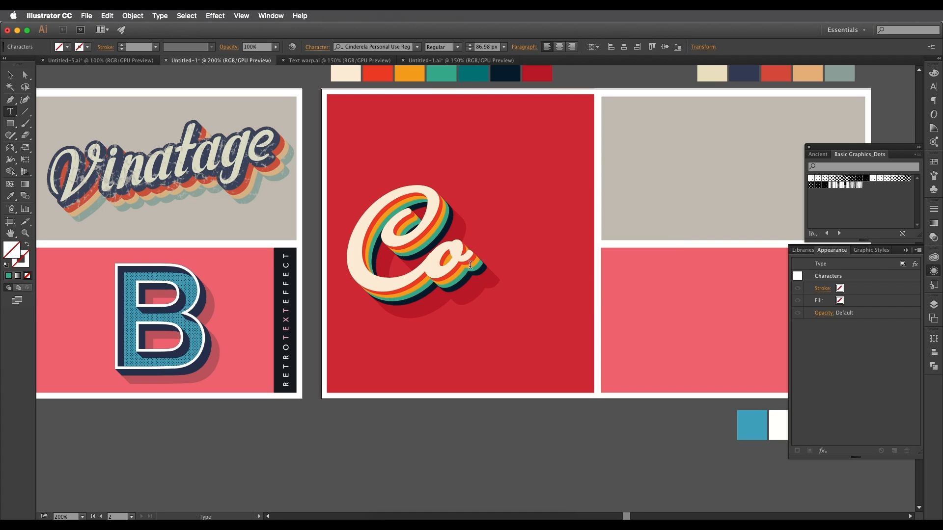
pyautogui.write('lor')
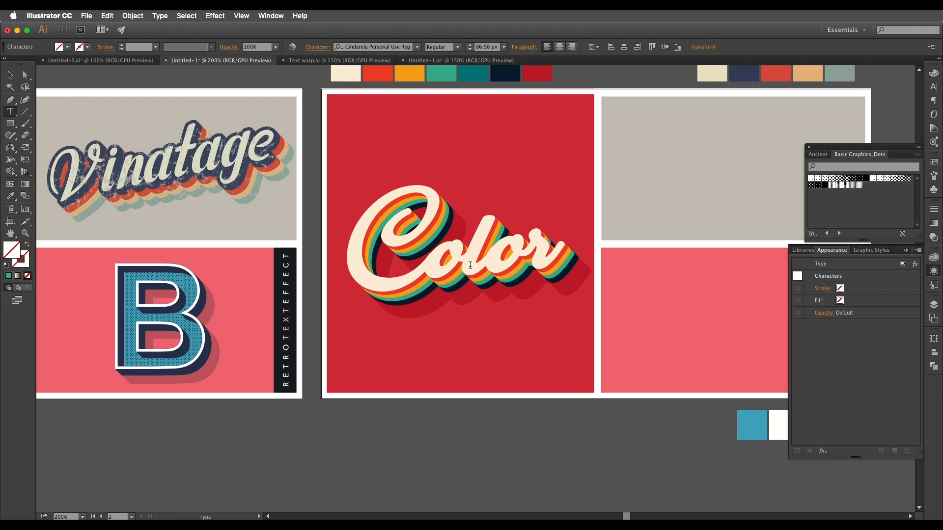
pyautogui.click(10, 74)
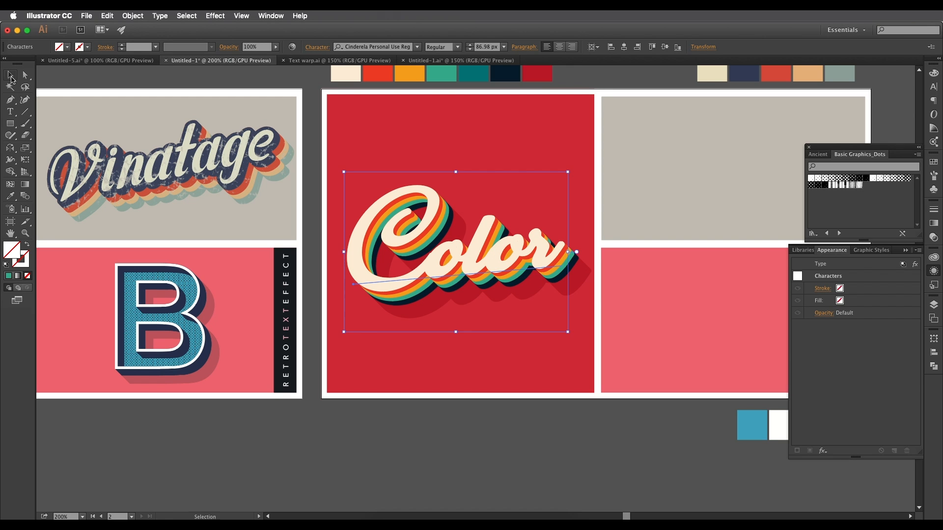
# - Examine the stripes, outline and shadow of the finished Vinatage lettering on the first artboard
pyautogui.moveTo(358, 240); pyautogui.dragTo(337, 229)
pyautogui.moveTo(241, 265); pyautogui.dragTo(437, 272)
pyautogui.moveTo(366, 255); pyautogui.dragTo(412, 308)
pyautogui.moveTo(402, 221); pyautogui.dragTo(441, 246)
pyautogui.scroll(1, 414, 210)
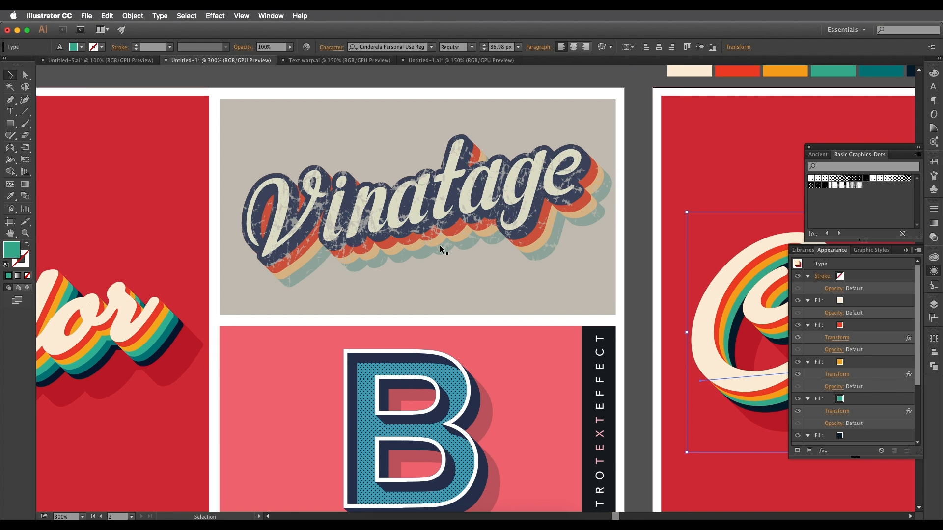
pyautogui.moveTo(482, 255); pyautogui.dragTo(396, 245)
pyautogui.scroll(-1, 396, 245)
pyautogui.moveTo(497, 270); pyautogui.dragTo(317, 238)
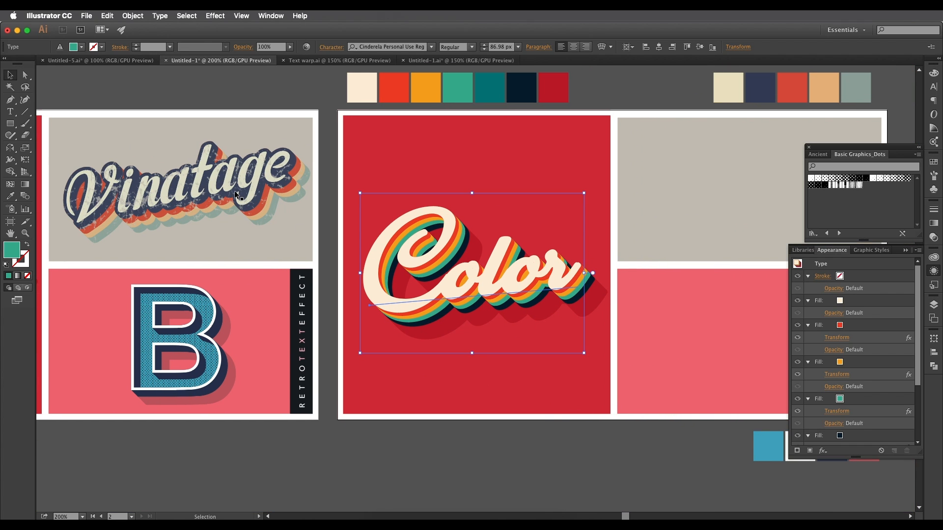
# - Add the text "Vintage" on the beige panel of the second artboard
pyautogui.press('t')
pyautogui.click(652, 175)
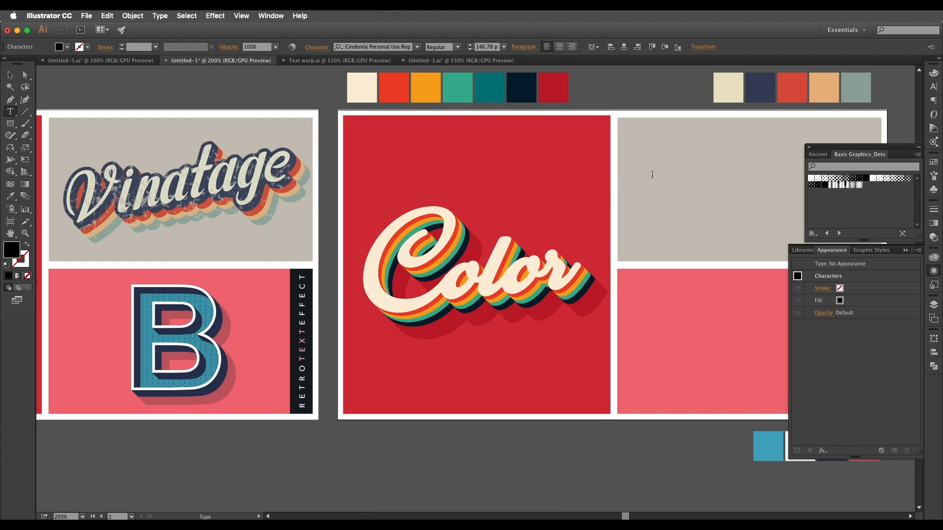
pyautogui.write('Vintage')
pyautogui.hotkey('ctrl', '-')
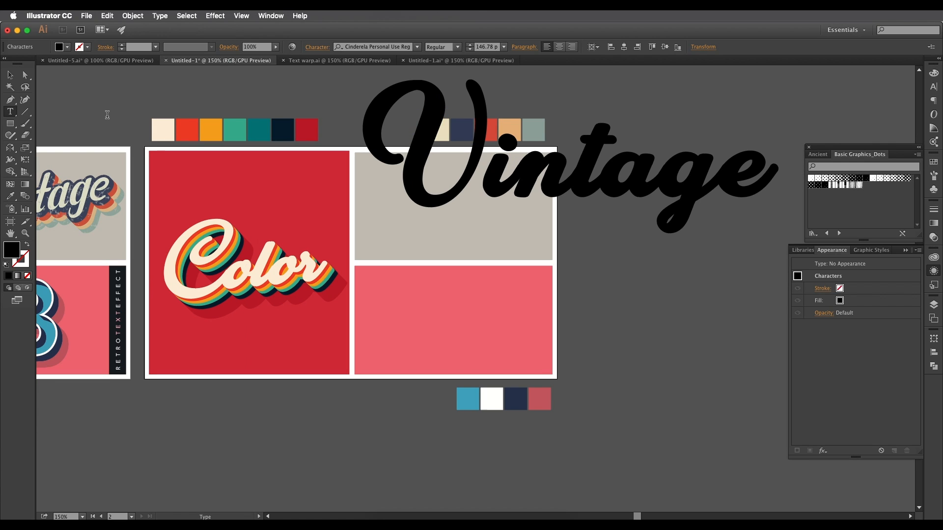
# - Scale the Vintage text down so it fits inside the beige panel
pyautogui.click(10, 75)
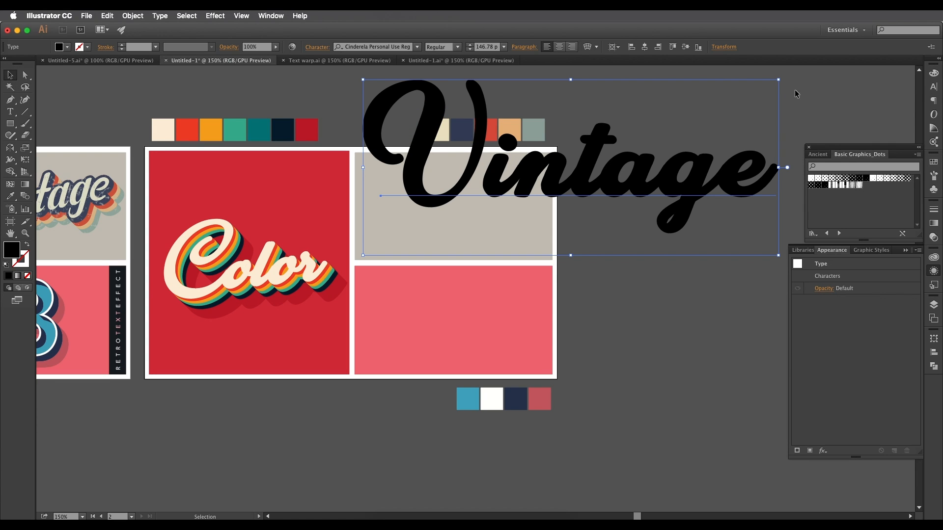
pyautogui.moveTo(780, 81); pyautogui.dragTo(544, 179)
pyautogui.click(510, 195)
# - Select the finished Vinatage lettering on the first artboard and check which font family it uses
pyautogui.hscroll(-5, 511, 196)
pyautogui.scroll(-1, 511, 196)
pyautogui.click(166, 186)
pyautogui.click(204, 178)
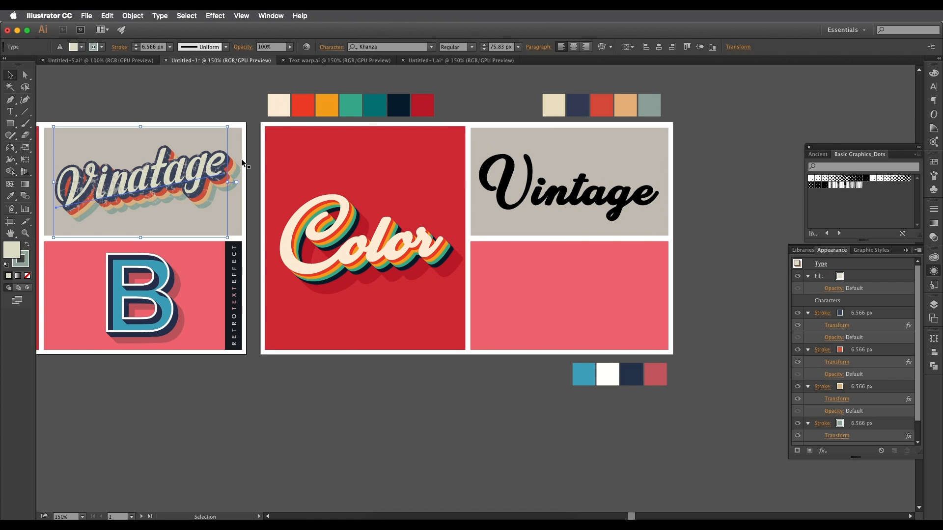
pyautogui.click(363, 47)
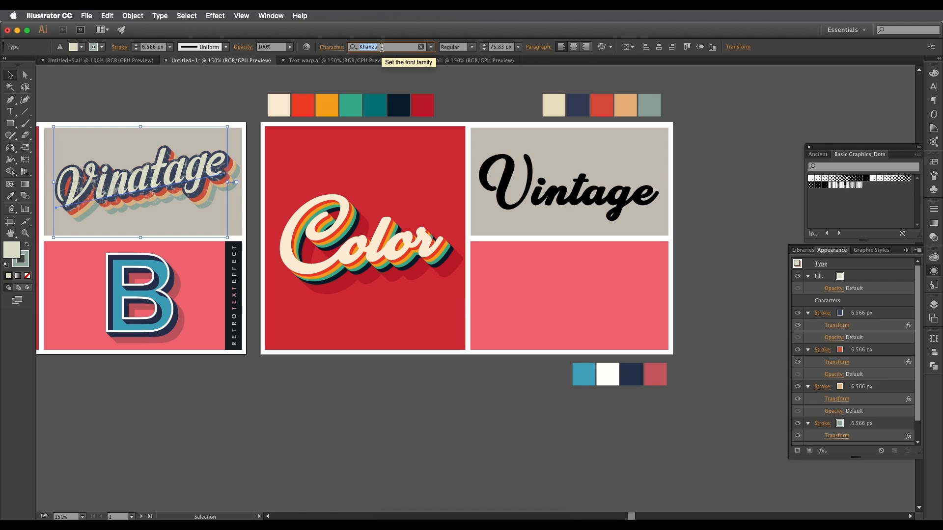
# - Change the font of the Vintage text on the second artboard to Khanza
pyautogui.click(661, 204)
pyautogui.click(632, 206)
pyautogui.press('space')
pyautogui.moveTo(556, 195); pyautogui.dragTo(559, 196)
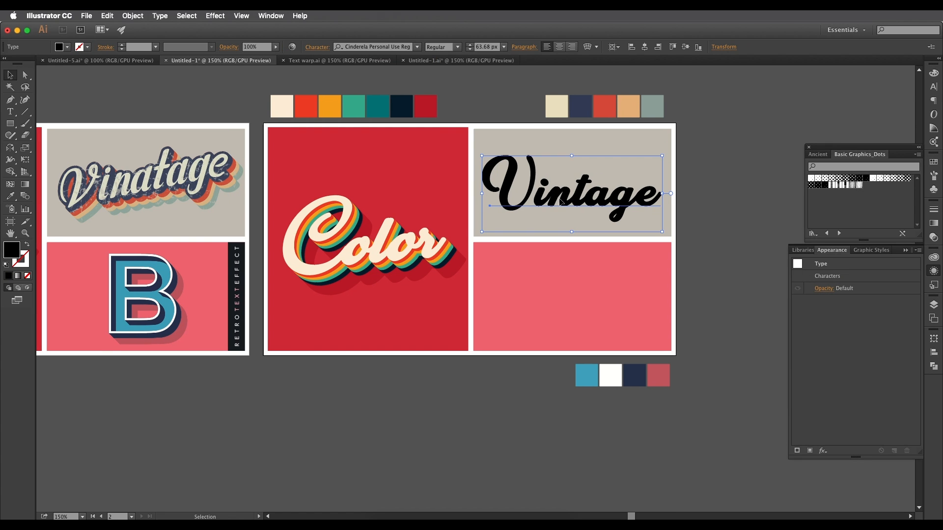
pyautogui.click(388, 46)
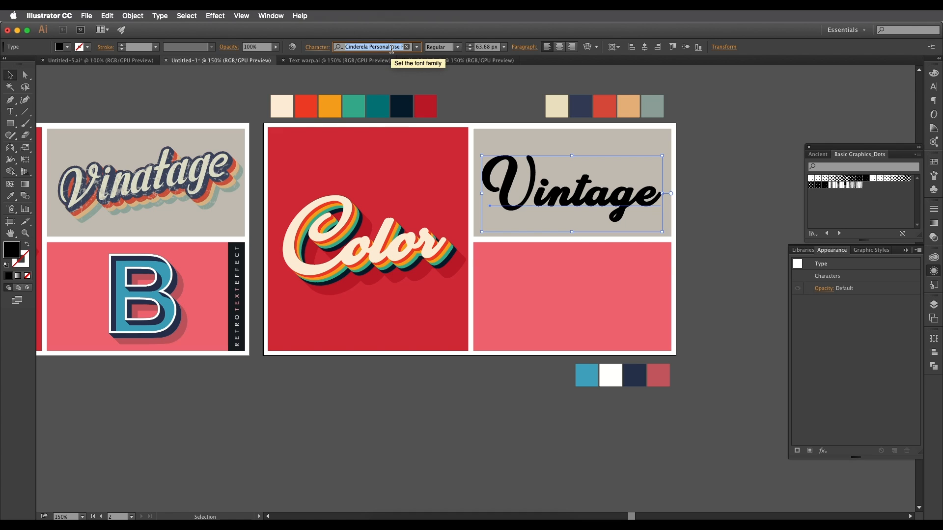
pyautogui.write('Khanza')
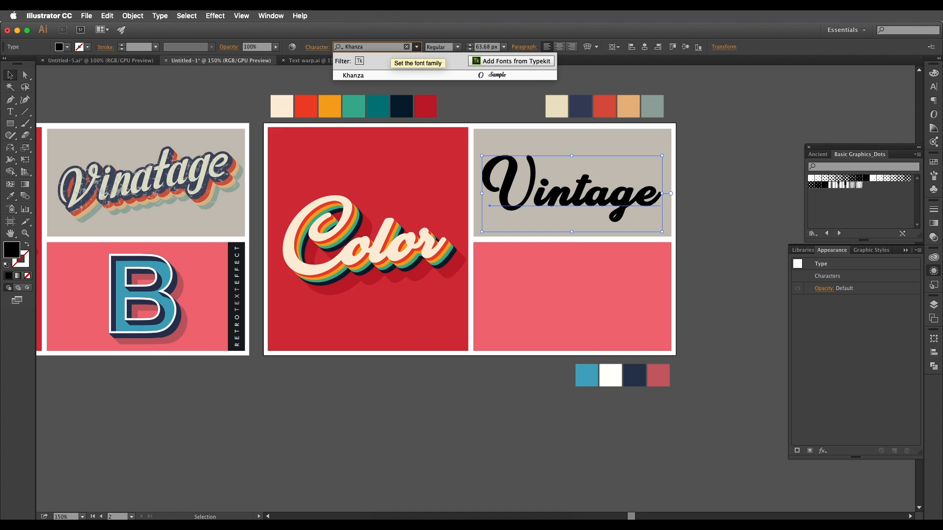
pyautogui.click(399, 76)
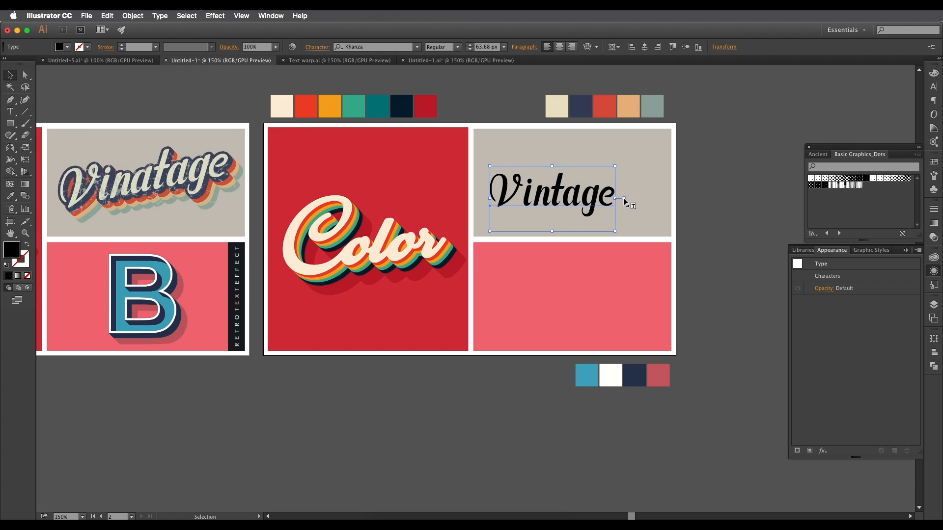
# - Enlarge the Vintage text to about 82 px and centre it within the beige panel
pyautogui.moveTo(598, 200); pyautogui.dragTo(612, 199)
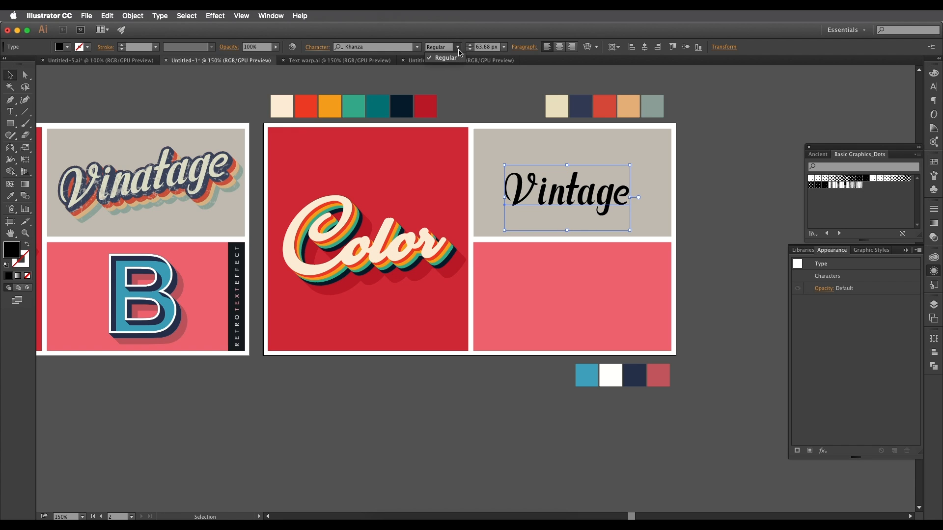
pyautogui.click(417, 47)
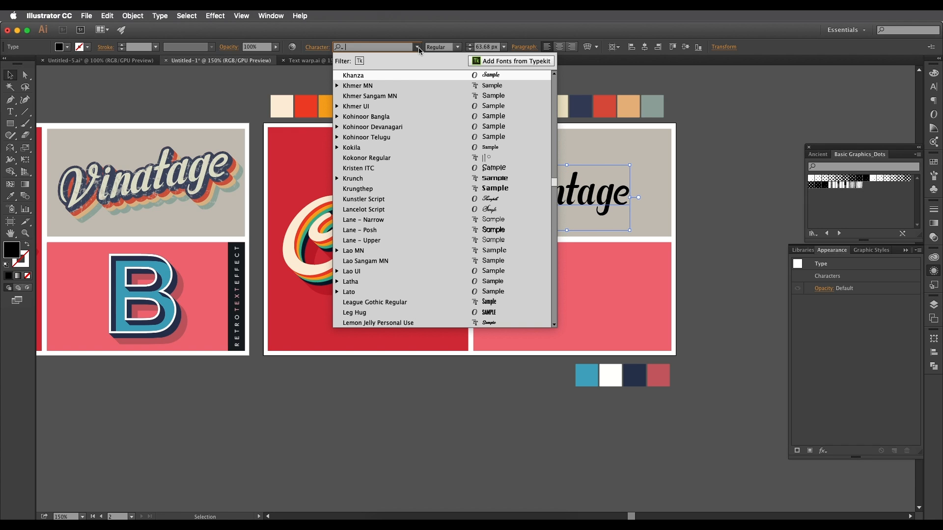
pyautogui.click(405, 76)
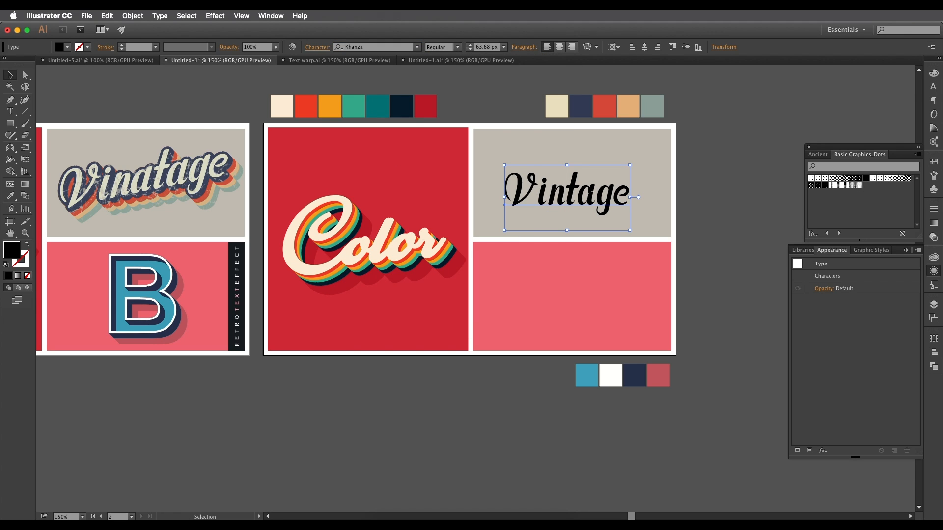
pyautogui.moveTo(629, 198); pyautogui.dragTo(650, 197)
pyautogui.moveTo(506, 197); pyautogui.dragTo(487, 197)
pyautogui.moveTo(578, 204); pyautogui.dragTo(602, 193)
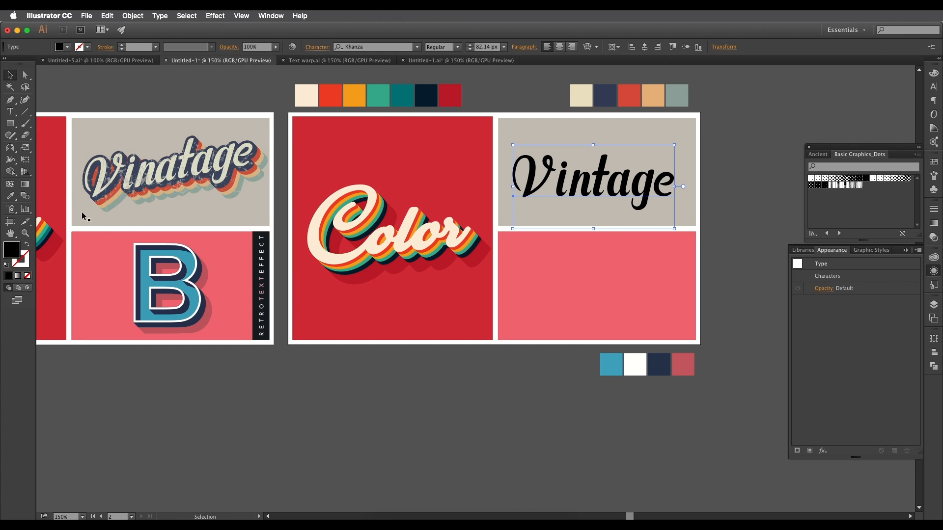
# - Examine the outline, coloured stripes and worn texture of the finished Vinatage lettering up close, comparing it with the Color lettering
pyautogui.moveTo(178, 188); pyautogui.dragTo(301, 193)
pyautogui.scroll(1, 278, 206)
pyautogui.scroll(1, 284, 198)
pyautogui.scroll(1, 276, 191)
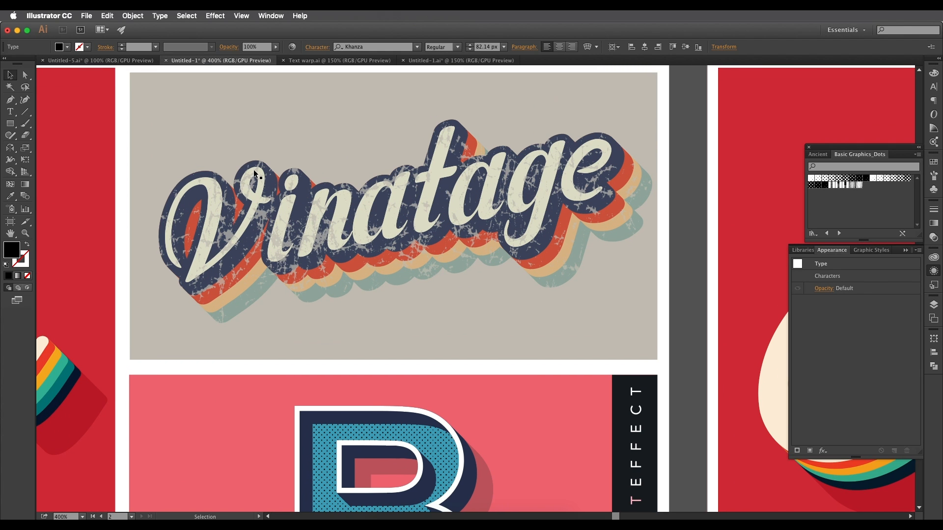
pyautogui.scroll(-1, 253, 164)
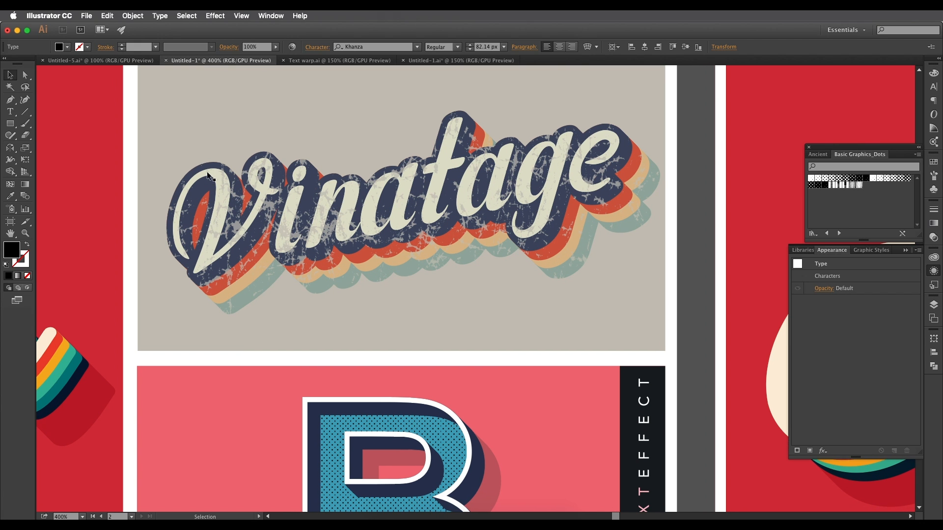
pyautogui.hscroll(-6, 349, 244)
pyautogui.scroll(-2, 349, 243)
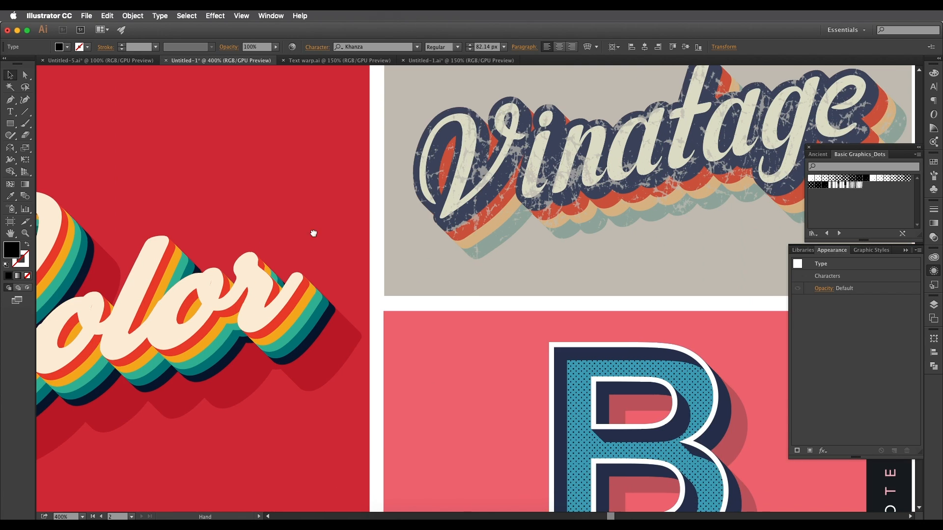
pyautogui.hscroll(2, 355, 258)
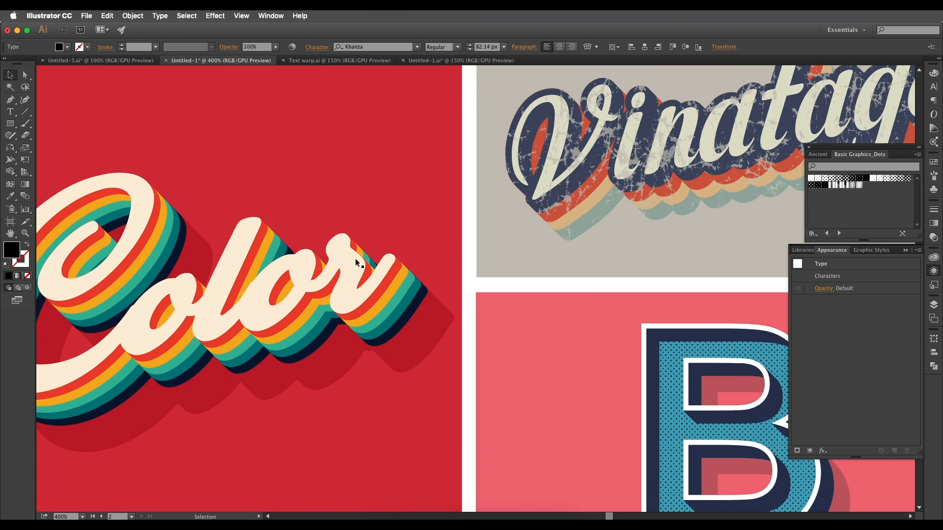
pyautogui.hscroll(10, 436, 257)
pyautogui.scroll(5, 437, 257)
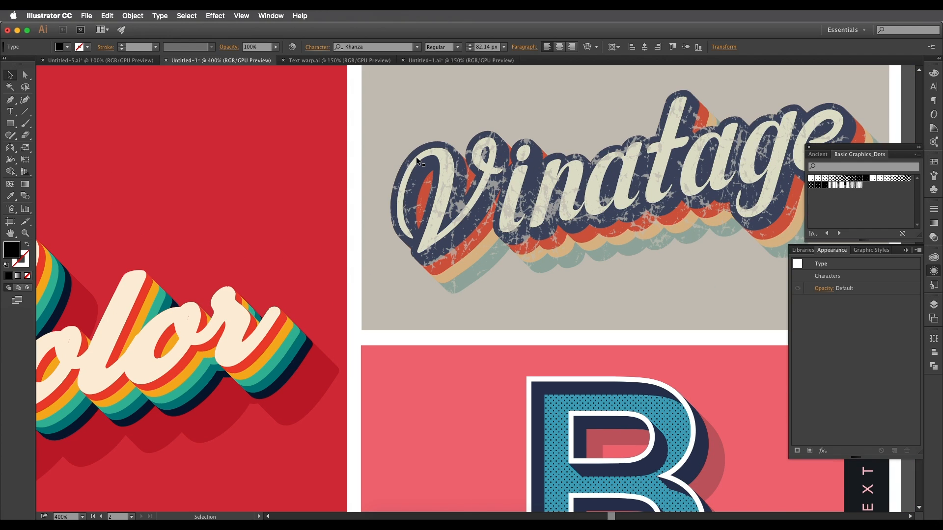
pyautogui.hscroll(10, 416, 158)
pyautogui.scroll(-4, 417, 157)
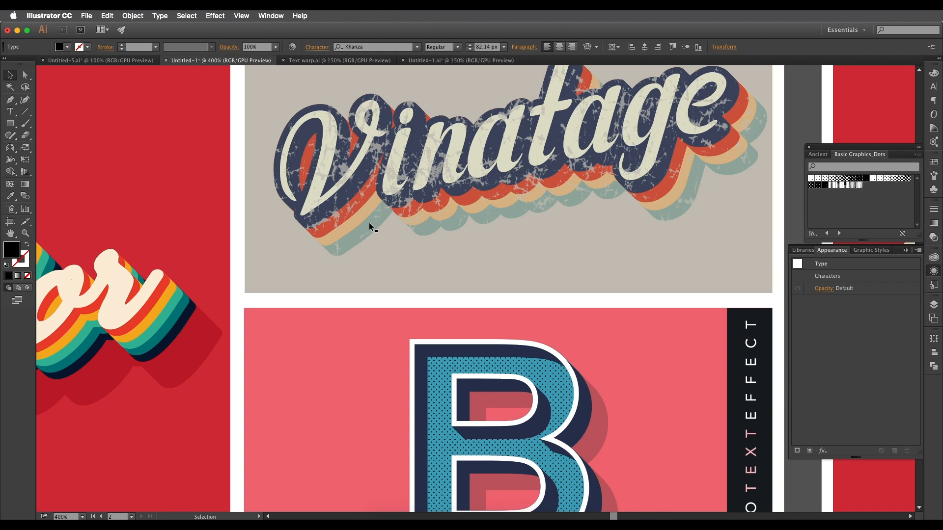
pyautogui.scroll(-2, 424, 232)
pyautogui.scroll(1, 423, 232)
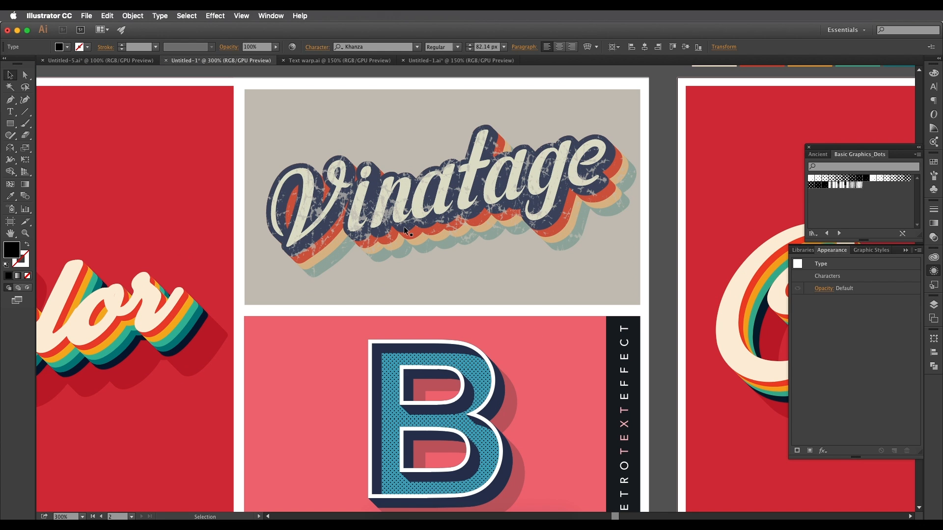
pyautogui.scroll(-5, 419, 229)
# - Sample the cream swatch above the beige panel as the Vintage text's basic fill colour
pyautogui.moveTo(418, 229); pyautogui.dragTo(240, 240)
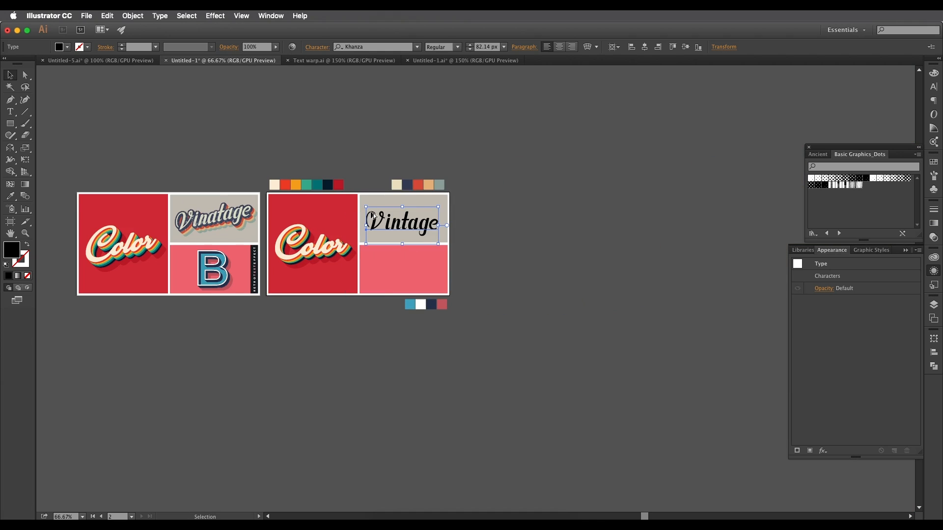
pyautogui.scroll(3, 403, 229)
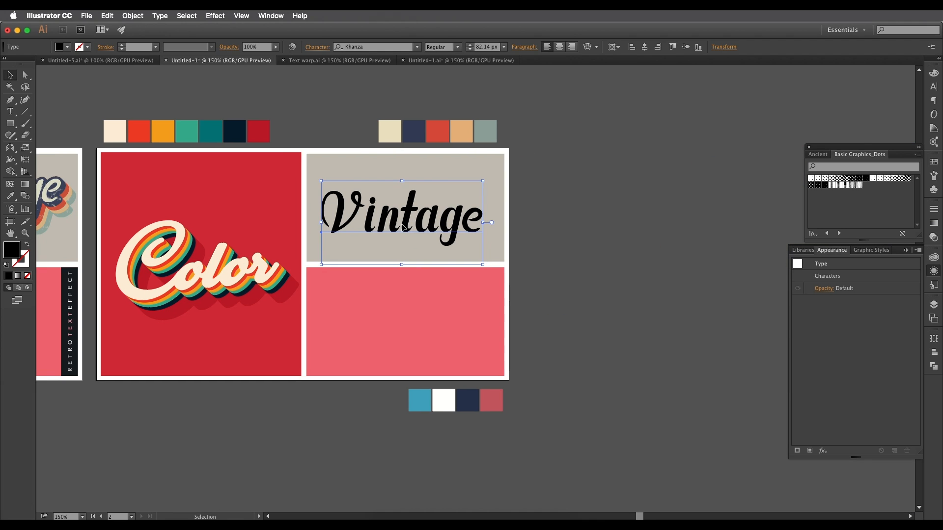
pyautogui.scroll(2, 400, 229)
pyautogui.moveTo(436, 204); pyautogui.dragTo(447, 238)
pyautogui.press('i')
pyautogui.click(457, 135)
pyautogui.hscroll(-8, 463, 290)
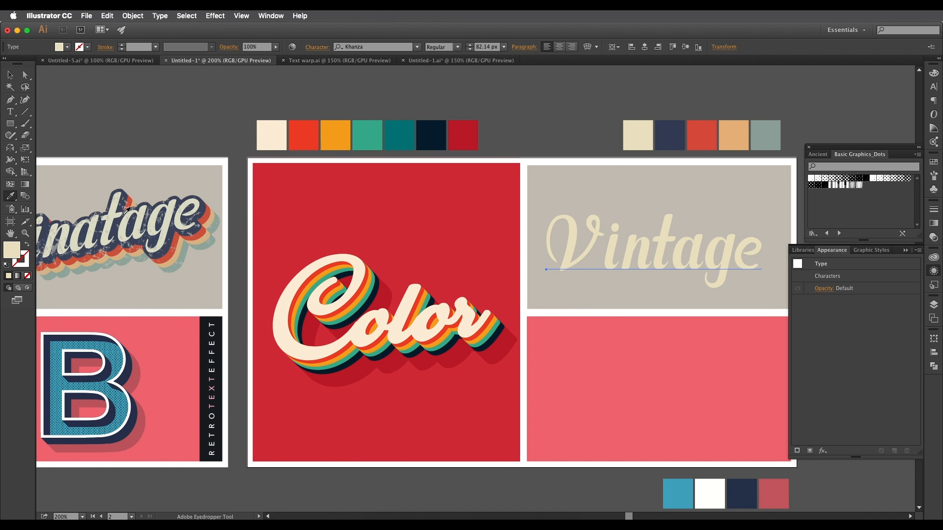
# - Remove the Vintage text's basic fill and add a new fill to its appearance
pyautogui.hscroll(5, 516, 305)
pyautogui.press('v')
pyautogui.click(481, 276)
pyautogui.click(692, 272)
pyautogui.click(607, 252)
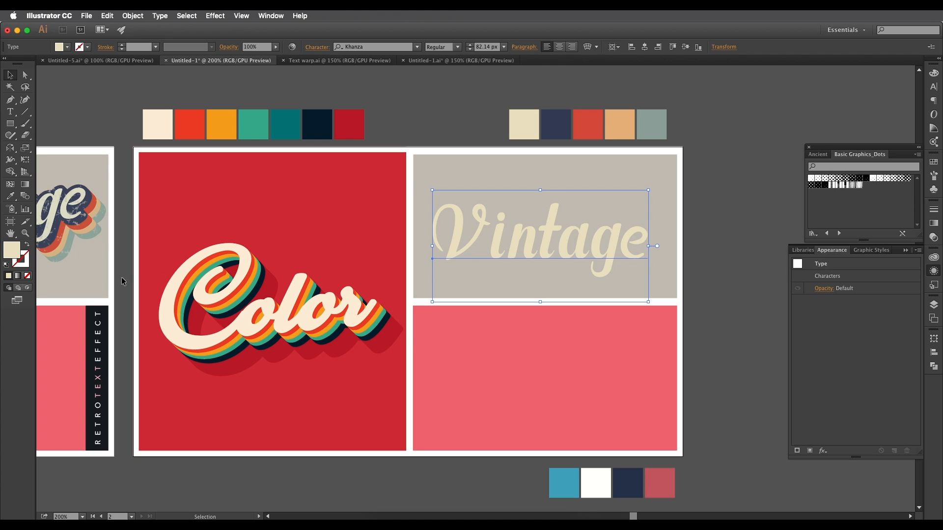
pyautogui.click(28, 276)
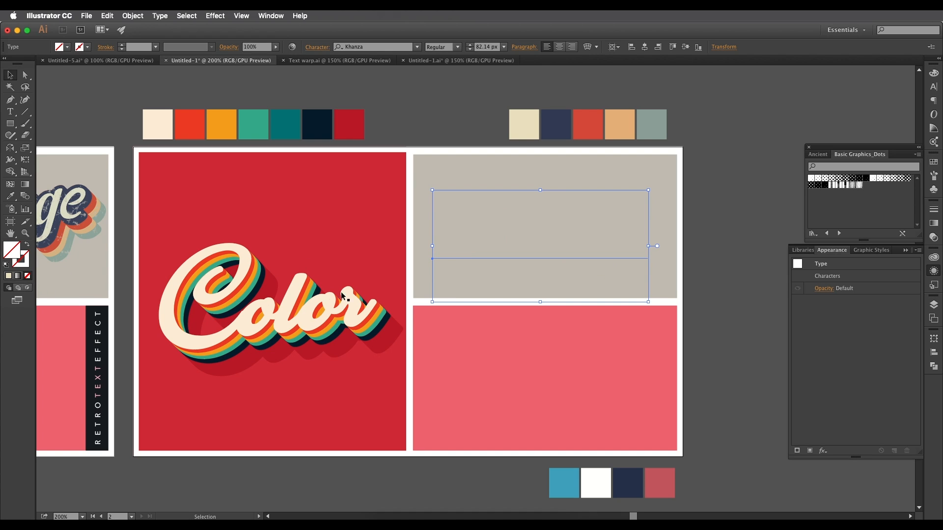
pyautogui.click(810, 451)
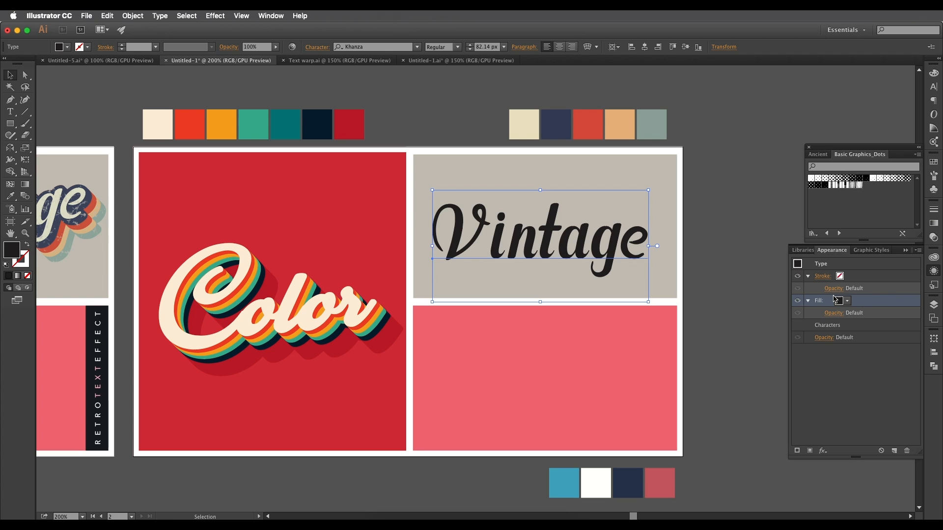
# - Colour the new appearance fill of the Vintage text with the cream palette swatch
pyautogui.scroll(-1, 556, 280)
pyautogui.press('i')
pyautogui.click(530, 112)
pyautogui.scroll(1, 562, 261)
pyautogui.press('v')
# - Examine the finished Vinatage lettering's outline and offset stripes together with its stacked appearance strokes
pyautogui.moveTo(445, 263); pyautogui.dragTo(589, 260)
pyautogui.scroll(2, 203, 215)
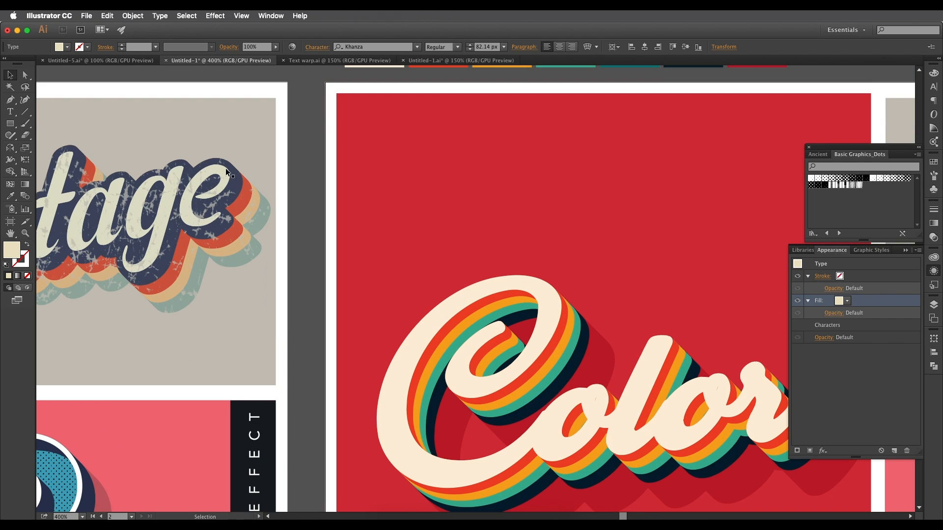
pyautogui.moveTo(377, 228); pyautogui.dragTo(286, 223)
pyautogui.scroll(-1, 280, 222)
pyautogui.moveTo(570, 283); pyautogui.dragTo(421, 285)
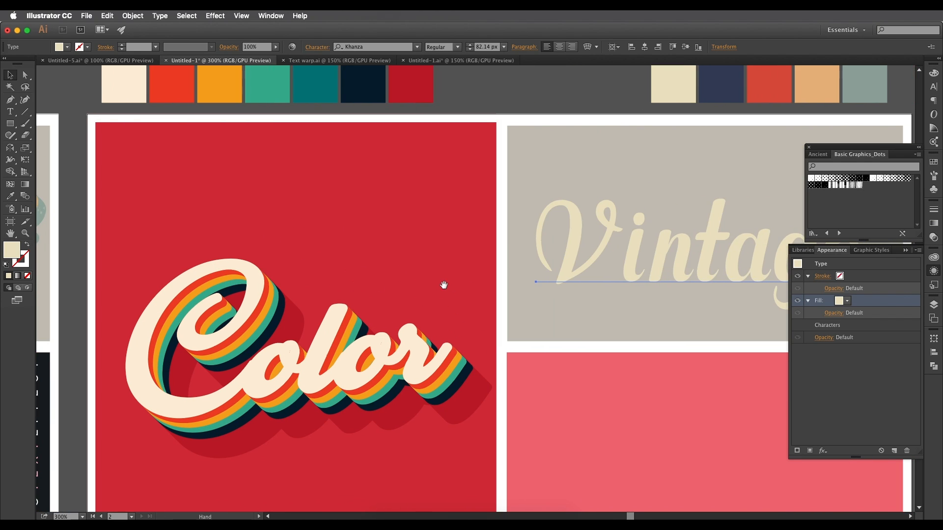
pyautogui.hscroll(-5, 228, 257)
pyautogui.click(210, 229)
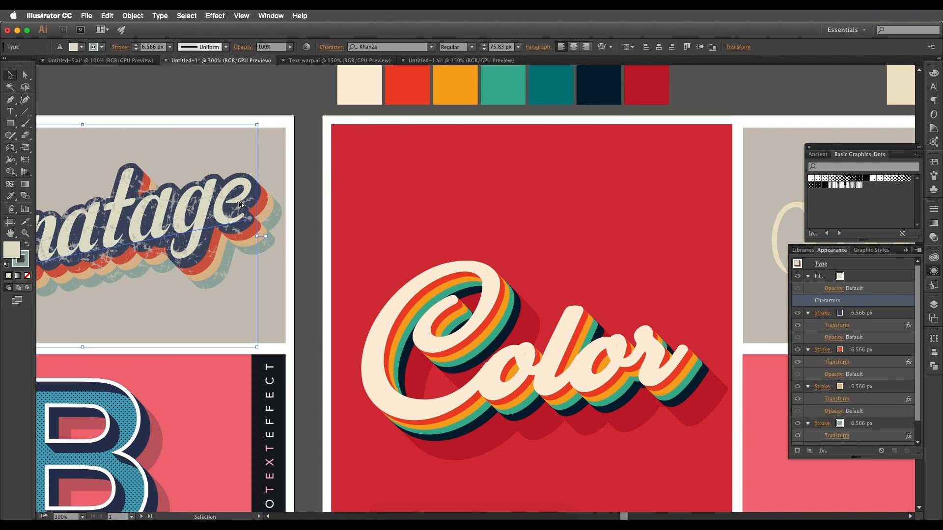
pyautogui.scroll(1, 241, 204)
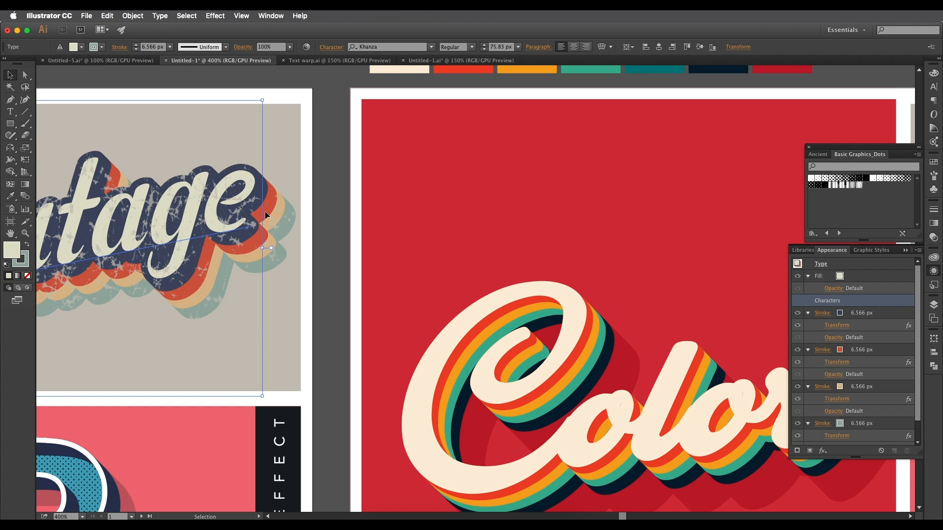
pyautogui.scroll(-3, 285, 230)
# - Give the Vintage text a red 1 px stroke
pyautogui.hscroll(5, 535, 262)
pyautogui.click(531, 262)
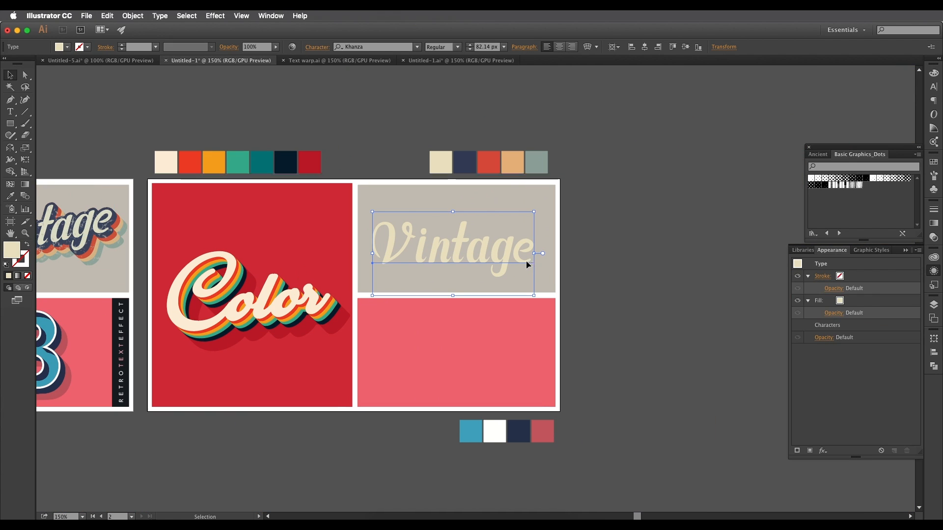
pyautogui.click(857, 280)
pyautogui.click(841, 276)
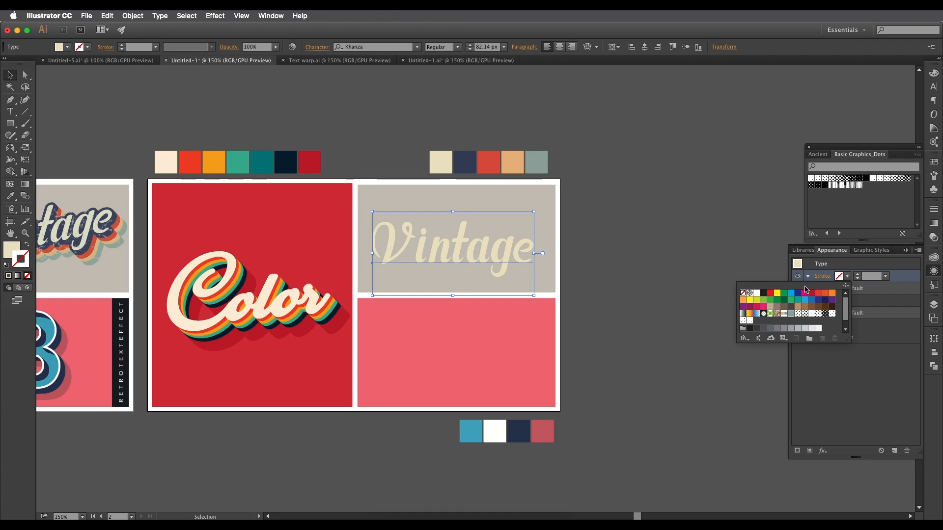
pyautogui.click(767, 294)
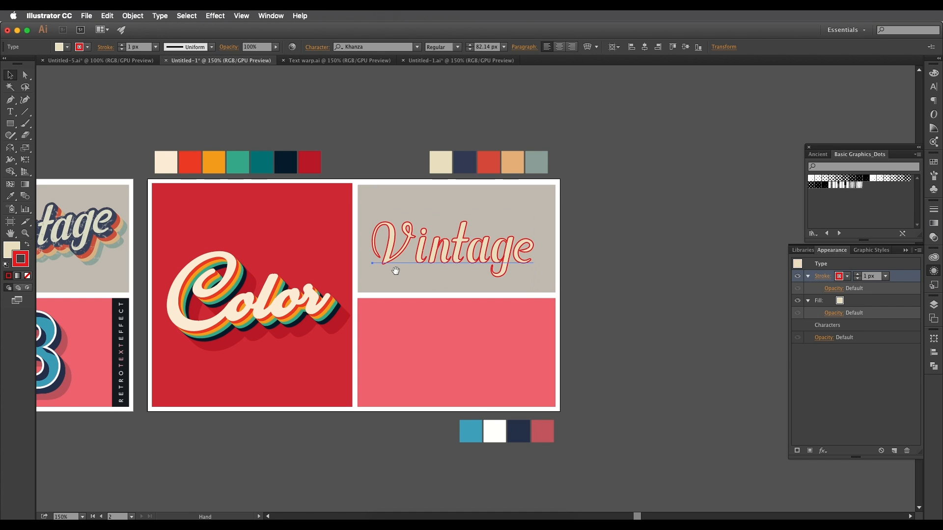
# - Recolour the Vintage text's stroke with the navy swatch from the palette above the beige panel
pyautogui.moveTo(394, 272); pyautogui.dragTo(455, 268)
pyautogui.scroll(1, 520, 261)
pyautogui.moveTo(520, 262); pyautogui.dragTo(497, 303)
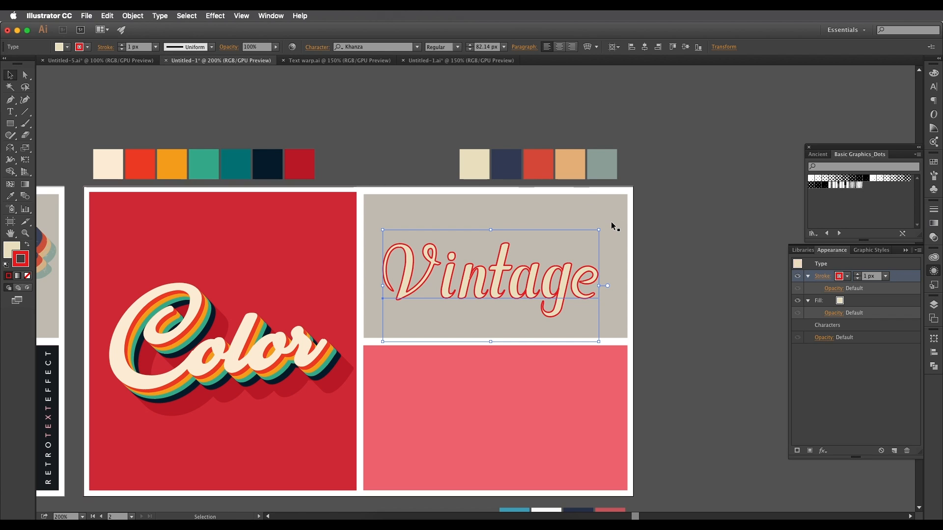
pyautogui.press('i')
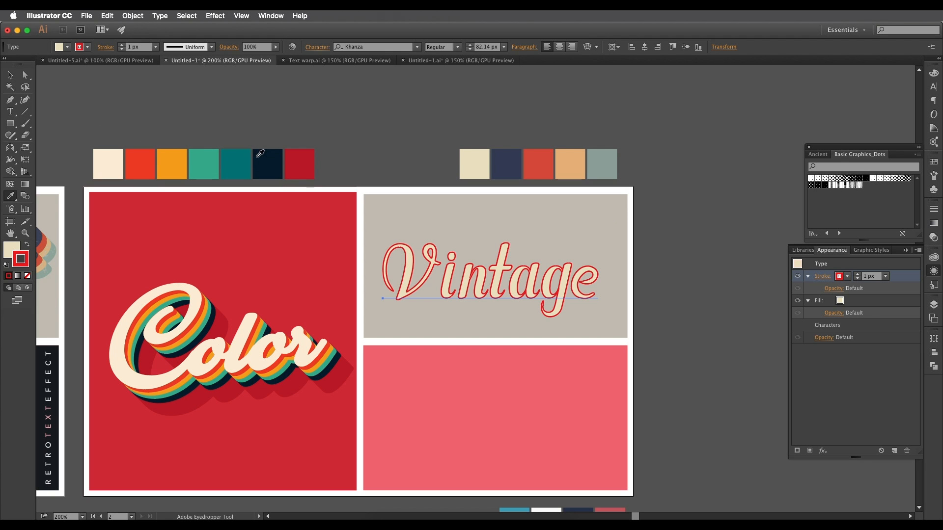
pyautogui.keyDown('shift'); pyautogui.click(506, 155); pyautogui.keyUp('shift')
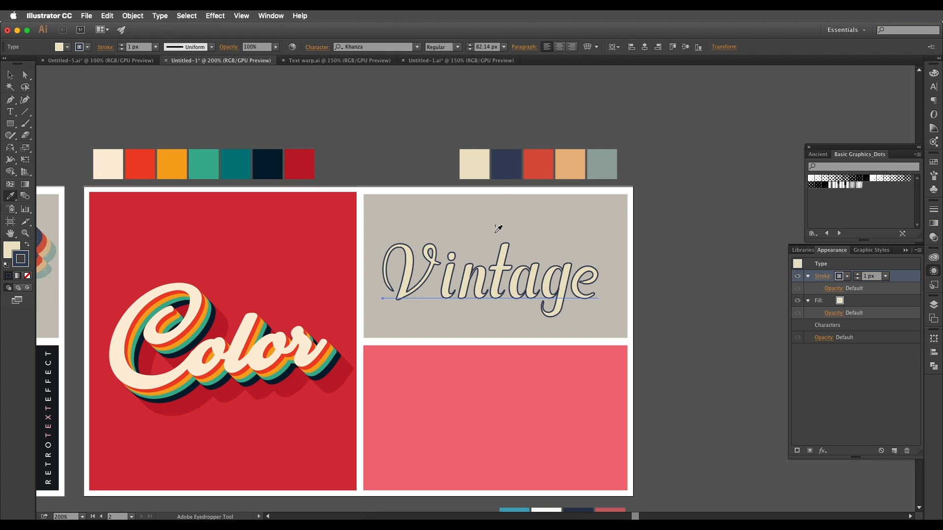
# - Set the Vintage text's navy stroke weight to 3 px
pyautogui.hscroll(-6, 471, 268)
pyautogui.scroll(-1, 472, 267)
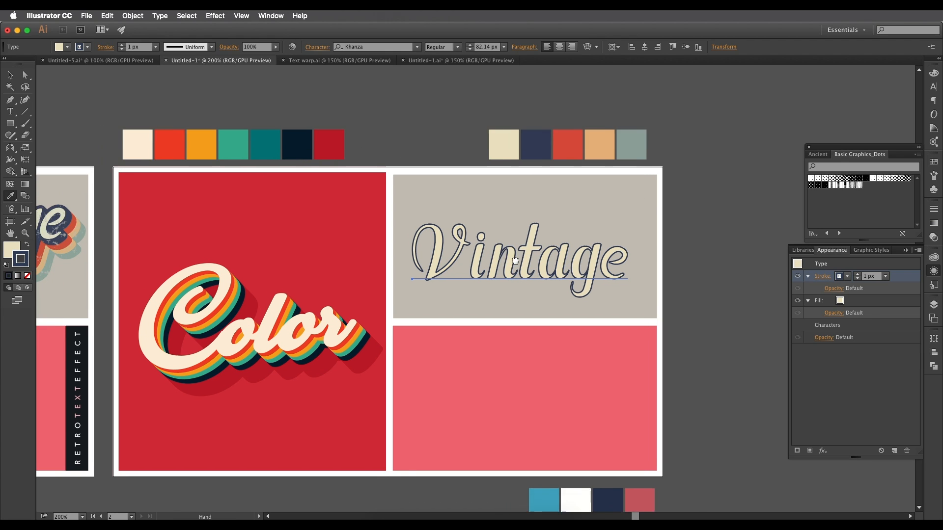
pyautogui.click(861, 276)
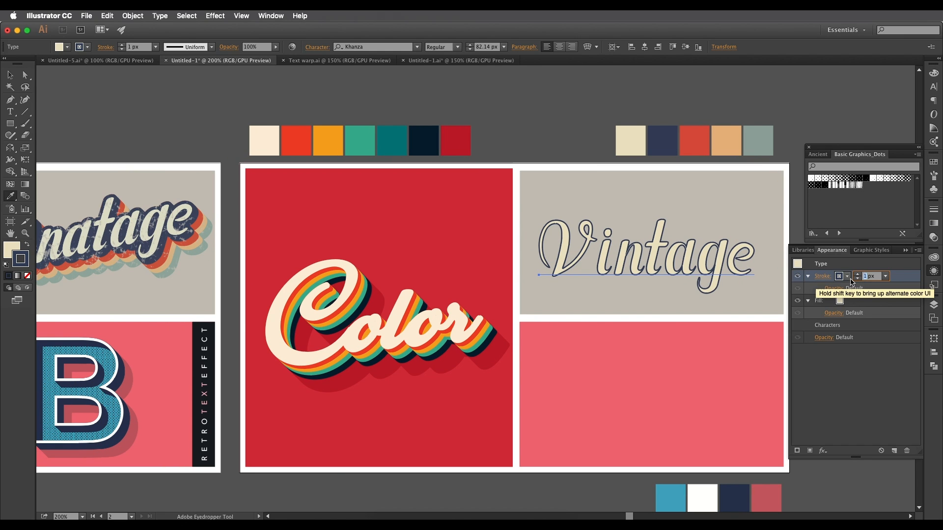
pyautogui.write('3')
pyautogui.press('Return')
pyautogui.hscroll(-2, 796, 286)
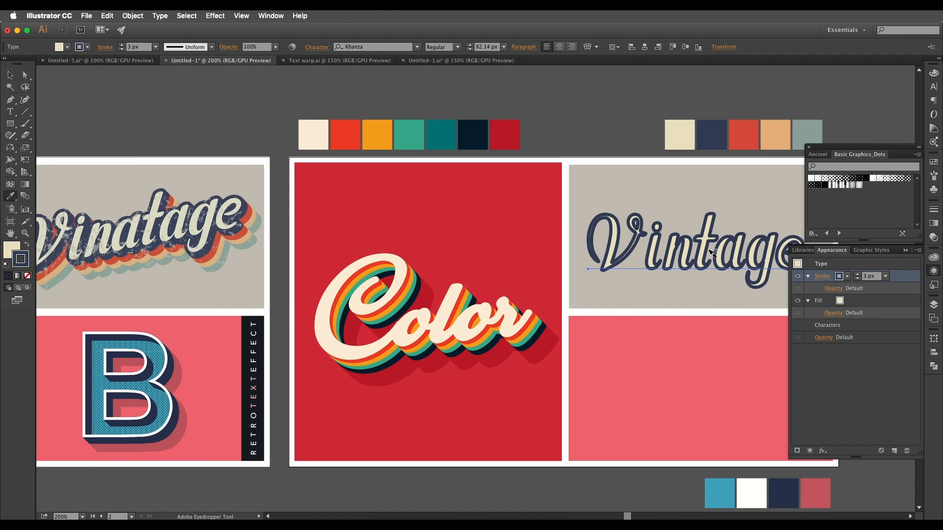
# - Move the navy stroke beneath the cream fill in the Vintage text's appearance stack
pyautogui.scroll(2, 712, 254)
pyautogui.hscroll(1, 620, 240)
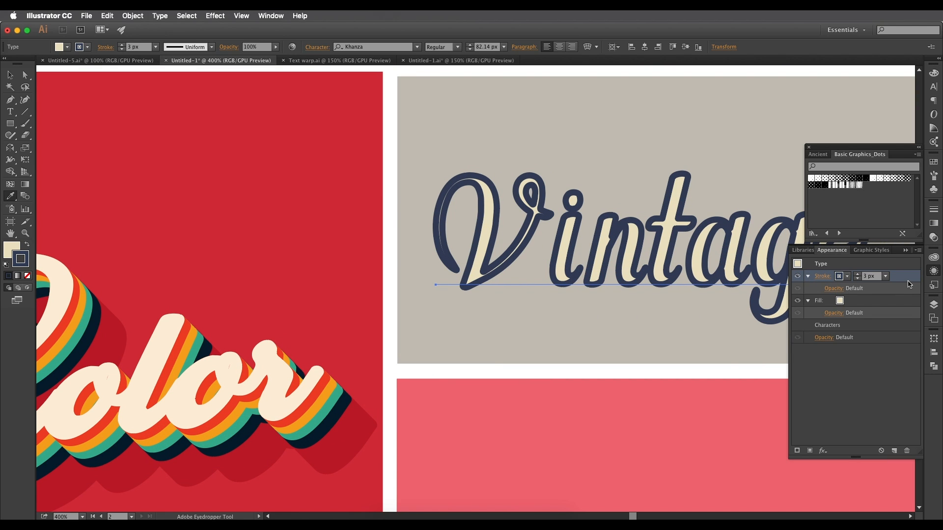
pyautogui.moveTo(909, 281); pyautogui.dragTo(906, 322)
pyautogui.scroll(-3, 574, 229)
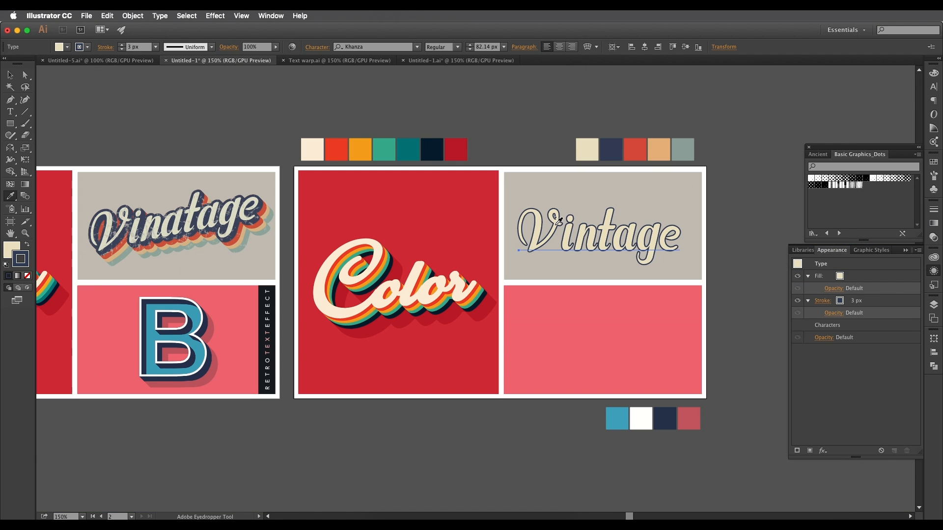
# - Increase the weight of the Vintage text's navy stroke to 5 px and finally 7 px
pyautogui.scroll(1, 558, 208)
pyautogui.moveTo(555, 212); pyautogui.dragTo(612, 210)
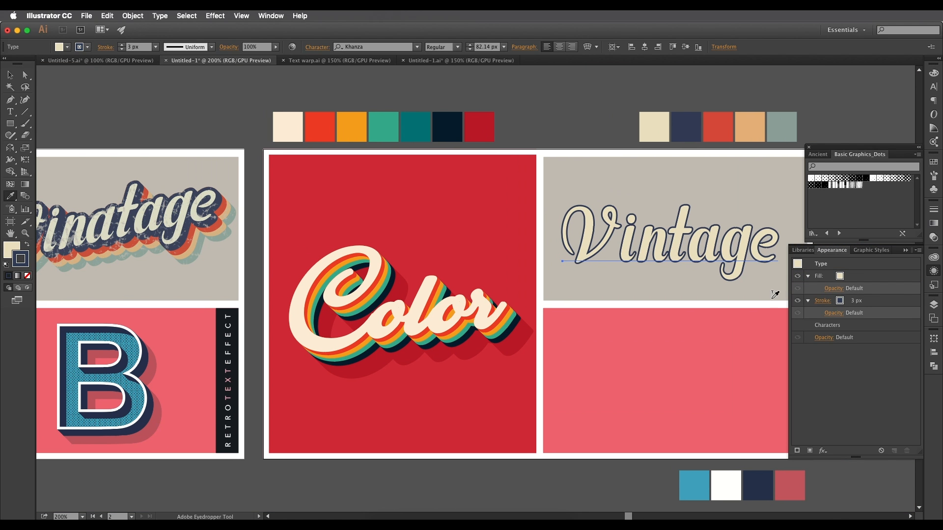
pyautogui.click(859, 304)
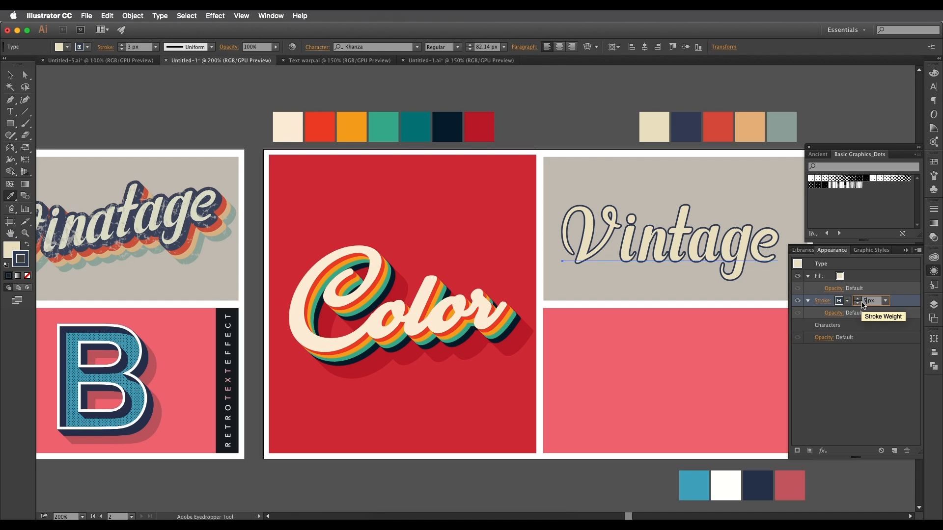
pyautogui.press('Return')
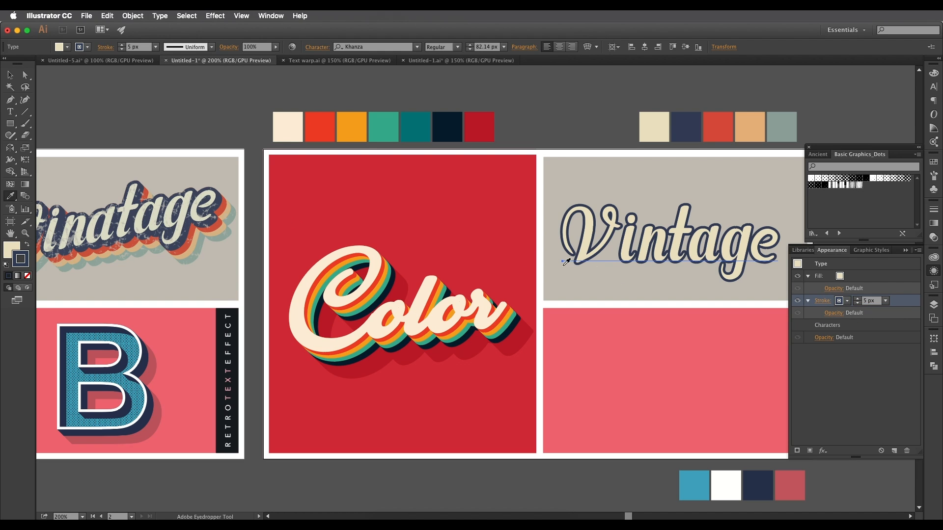
pyautogui.doubleClick(863, 304)
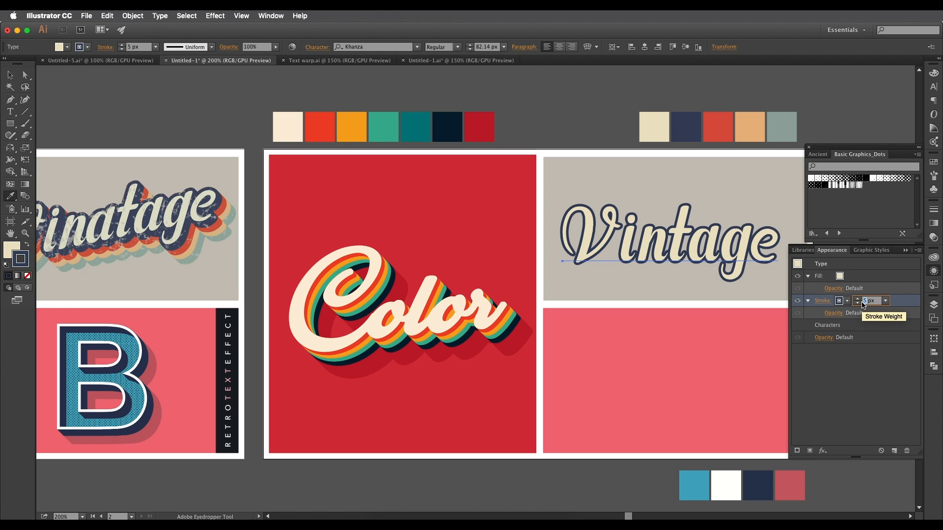
pyautogui.press('Return')
# - Compare the Vintage lettering's navy outline with the outline and offset stripes of the finished Vinatage lettering
pyautogui.scroll(-1, 586, 231)
pyautogui.moveTo(514, 239); pyautogui.dragTo(582, 251)
pyautogui.press('space')
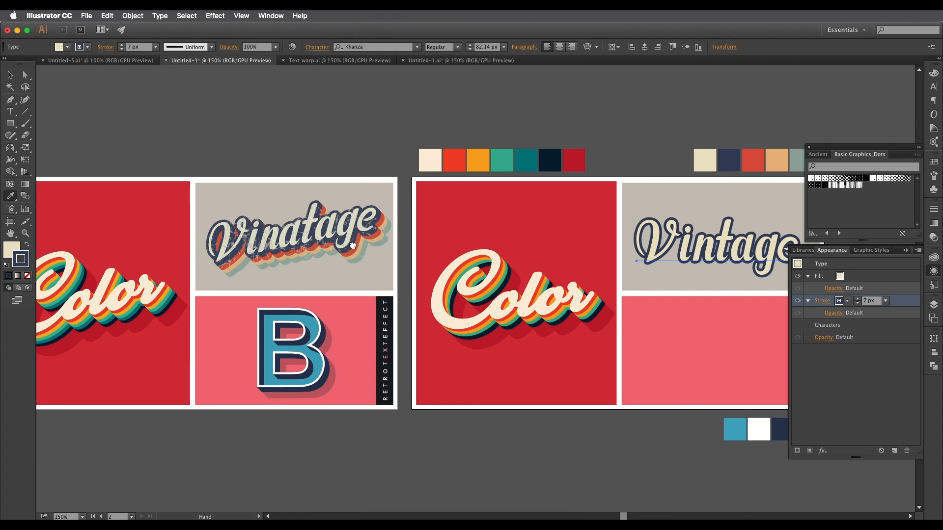
pyautogui.moveTo(652, 256); pyautogui.dragTo(679, 248)
pyautogui.scroll(1, 650, 252)
pyautogui.press('space')
pyautogui.moveTo(328, 259); pyautogui.dragTo(423, 250)
pyautogui.press('space')
pyautogui.moveTo(492, 251); pyautogui.dragTo(383, 251)
pyautogui.moveTo(710, 276); pyautogui.dragTo(568, 271)
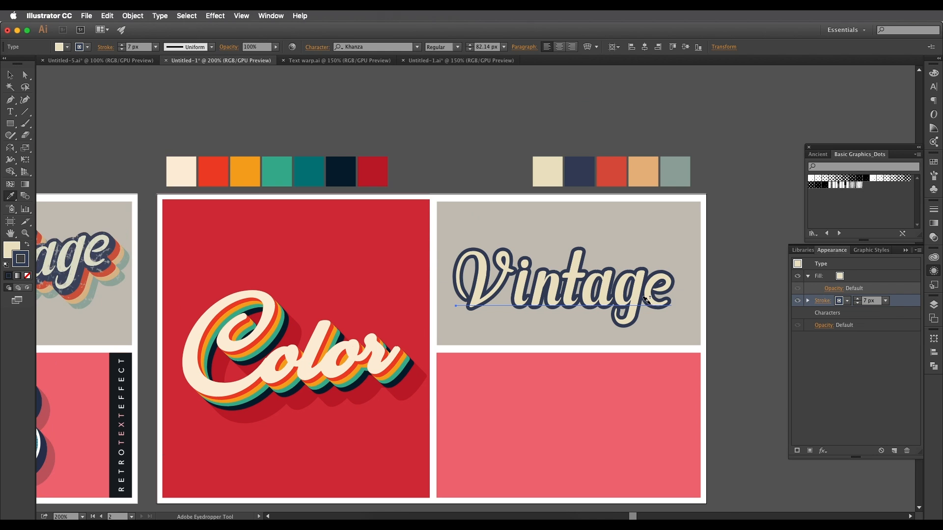
pyautogui.scroll(1, 656, 299)
pyautogui.scroll(-1, 550, 294)
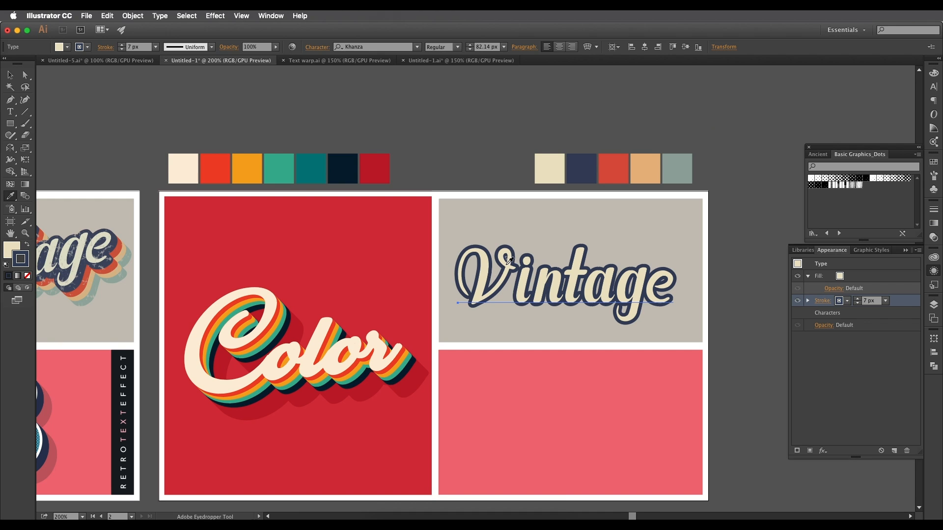
pyautogui.hscroll(-5, 546, 291)
pyautogui.moveTo(579, 267); pyautogui.dragTo(637, 282)
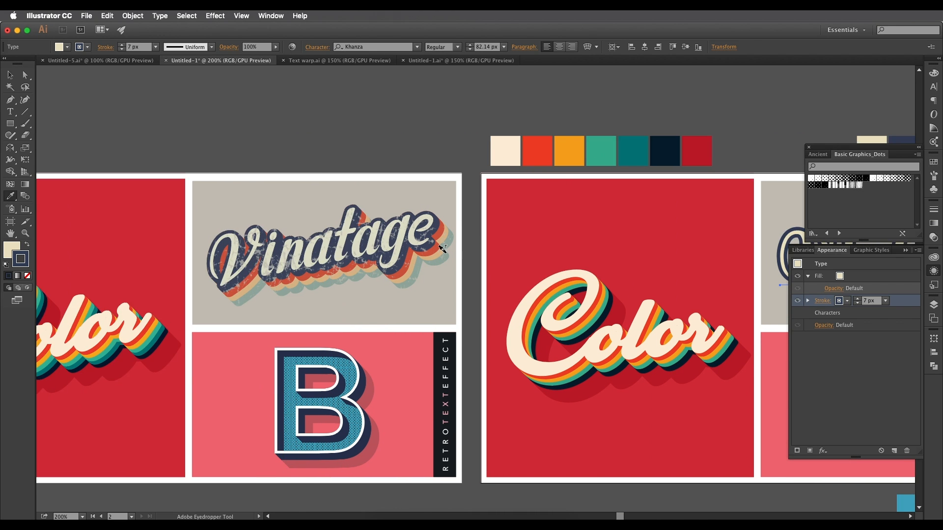
pyautogui.scroll(2, 417, 248)
pyautogui.scroll(-2, 416, 245)
pyautogui.scroll(-2, 447, 284)
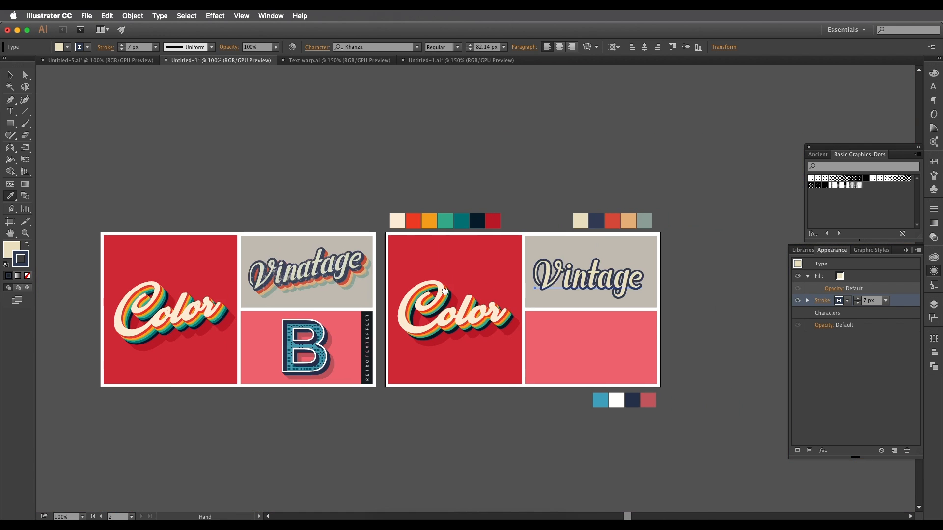
pyautogui.scroll(3, 612, 285)
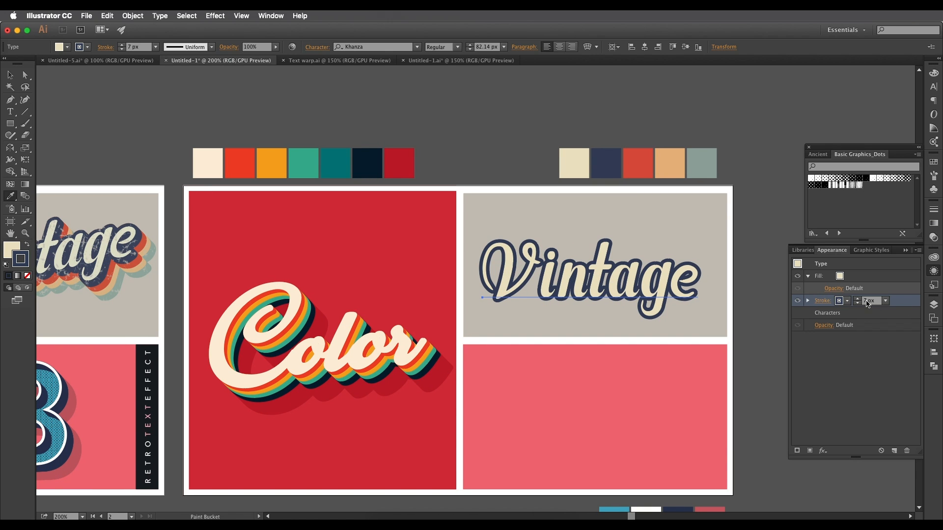
# - Add a previewed Transform effect to the navy stroke, moving it 1 px horizontally and 1 px vertically
pyautogui.click(823, 451)
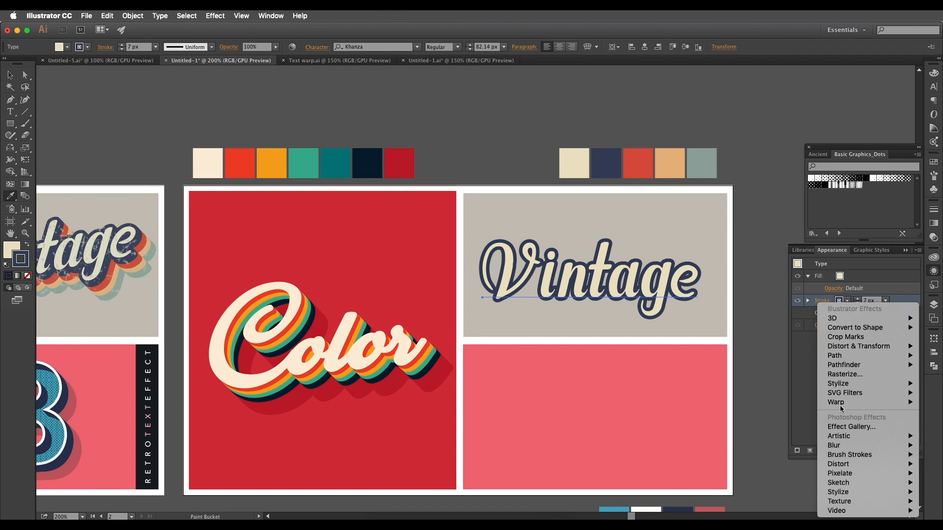
pyautogui.moveTo(838, 347)
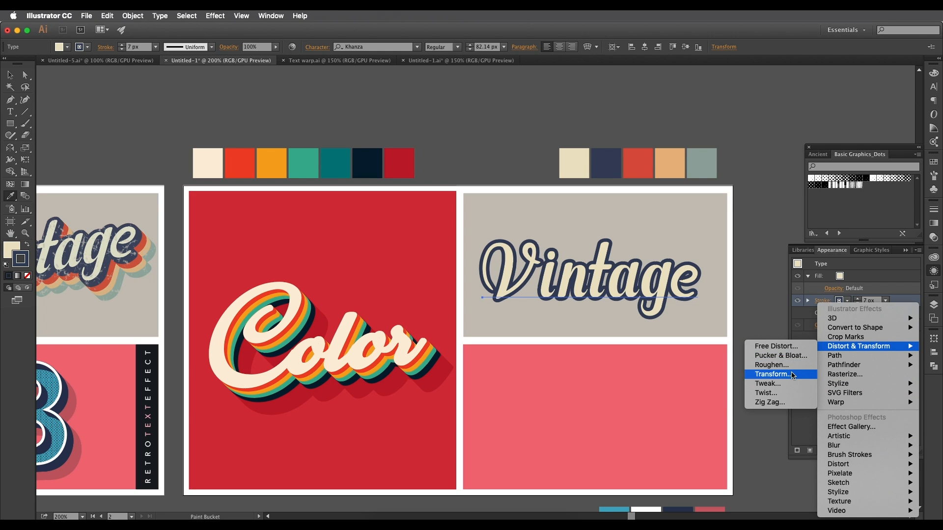
pyautogui.click(773, 375)
pyautogui.click(161, 389)
pyautogui.click(280, 220)
pyautogui.write('1')
pyautogui.click(277, 234)
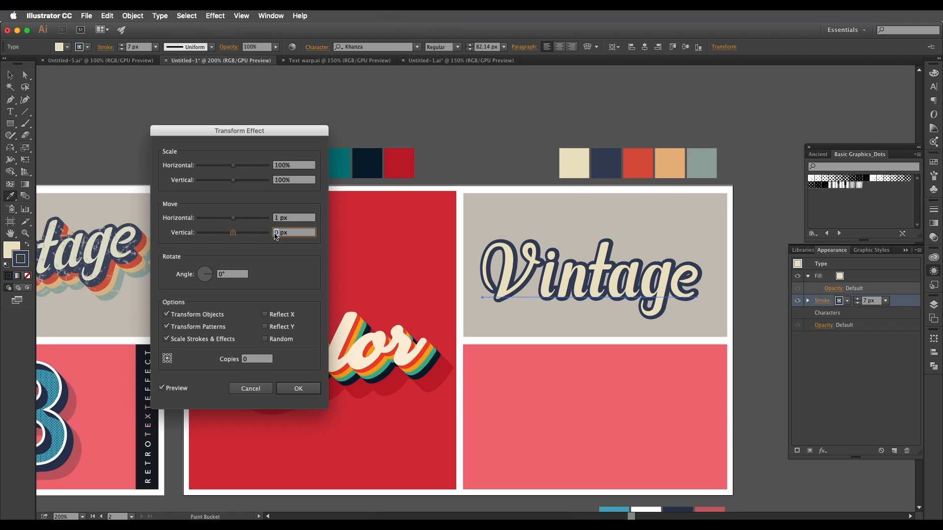
# - Try 5 copies in the navy stroke's Transform effect, settle on 4 and apply the effect
pyautogui.click(255, 362)
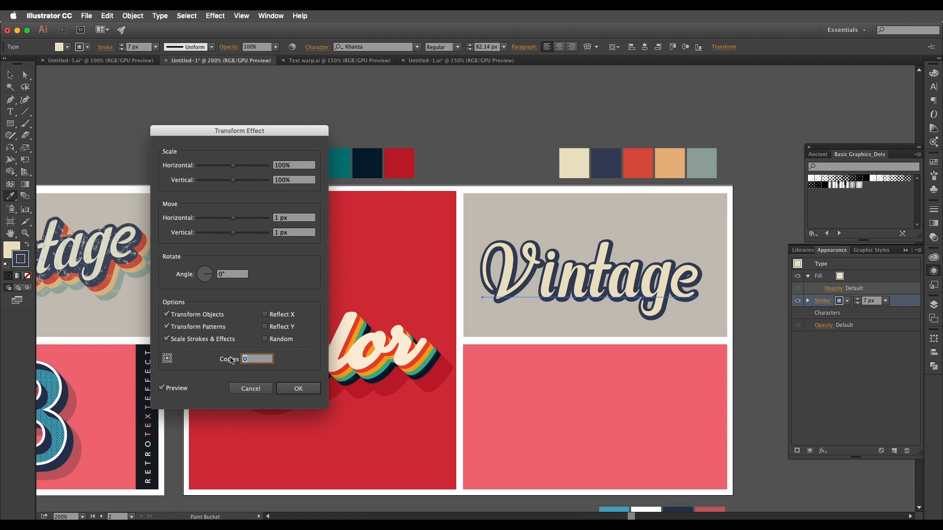
pyautogui.write('5')
pyautogui.click(289, 233)
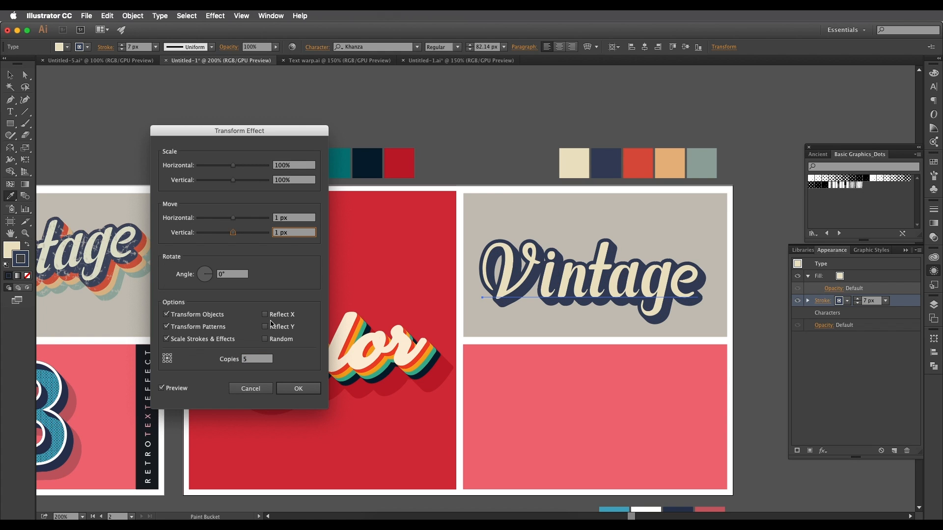
pyautogui.click(249, 364)
pyautogui.write('4')
pyautogui.click(288, 232)
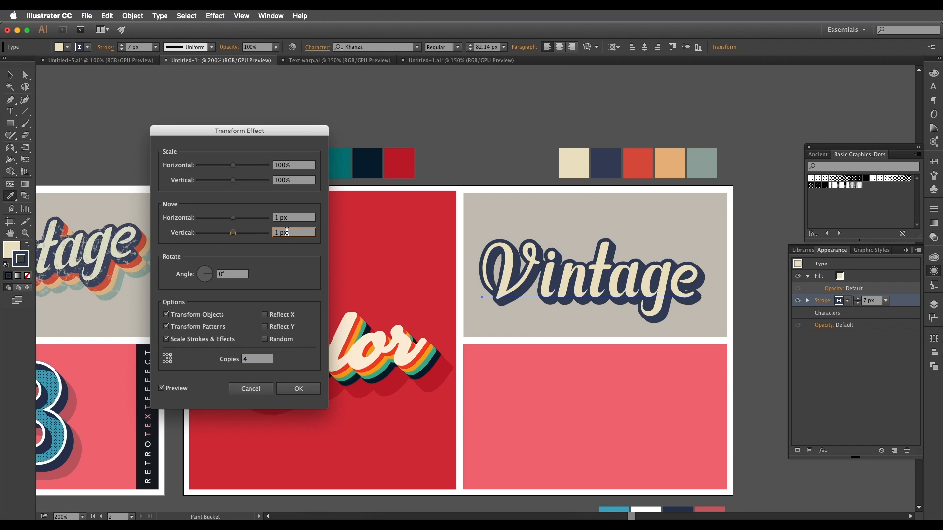
pyautogui.click(298, 389)
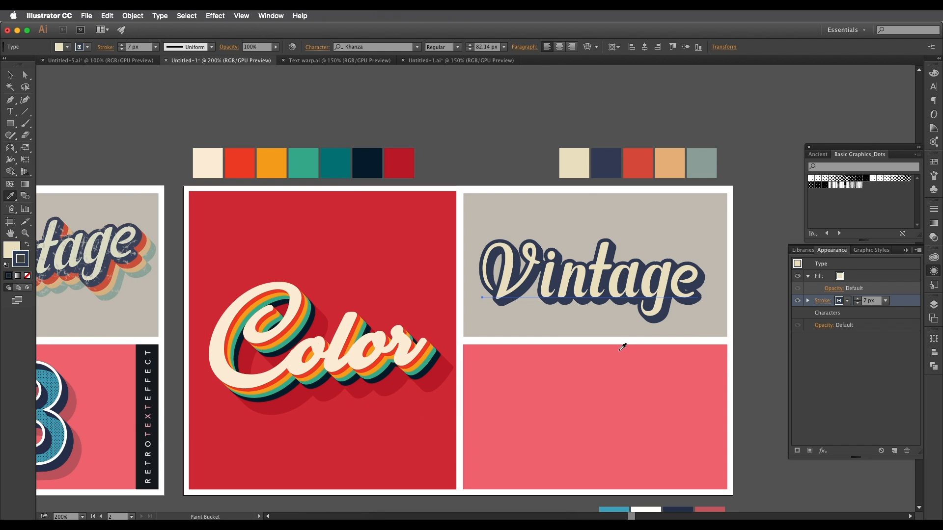
# - Duplicate the navy 7 px stroke with its Transform effect and select the lower of the two strokes
pyautogui.moveTo(555, 297); pyautogui.dragTo(684, 285)
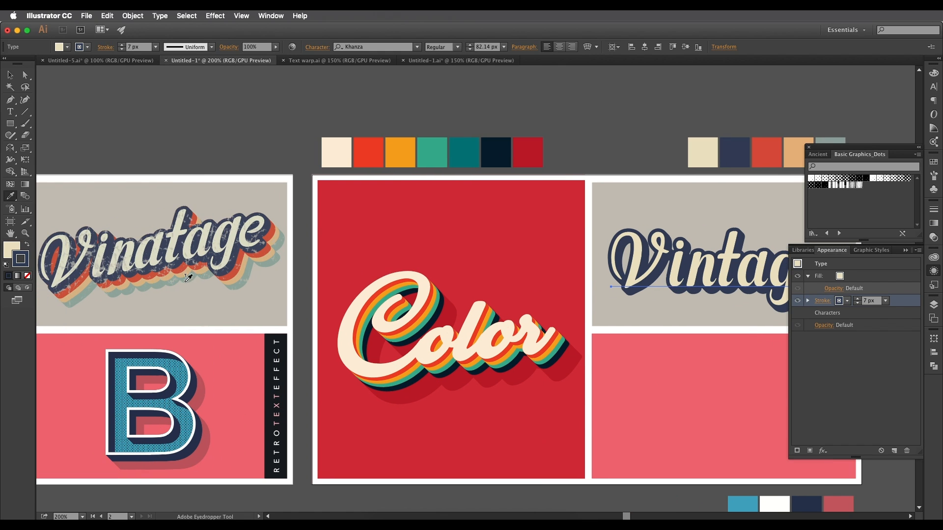
pyautogui.moveTo(644, 316); pyautogui.dragTo(506, 305)
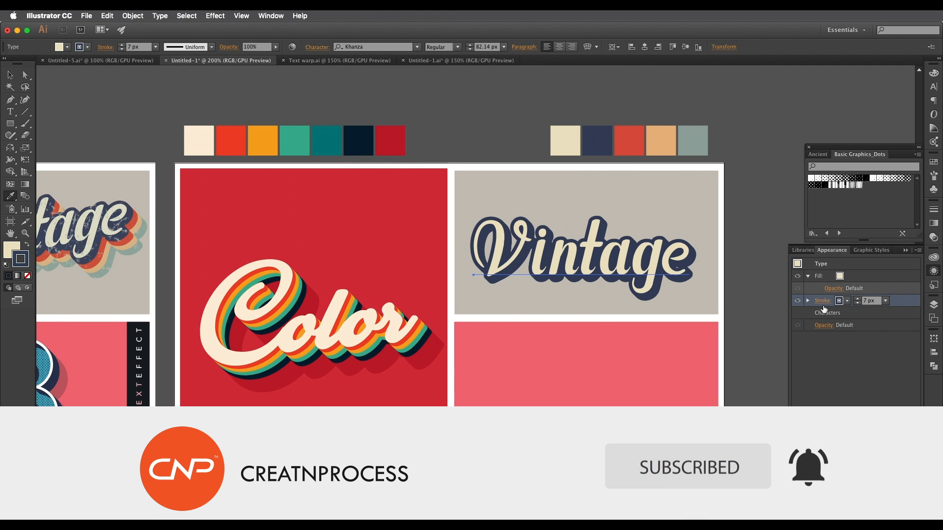
pyautogui.press('super+equal')
pyautogui.press('super+equal')
pyautogui.moveTo(404, 336); pyautogui.dragTo(359, 351)
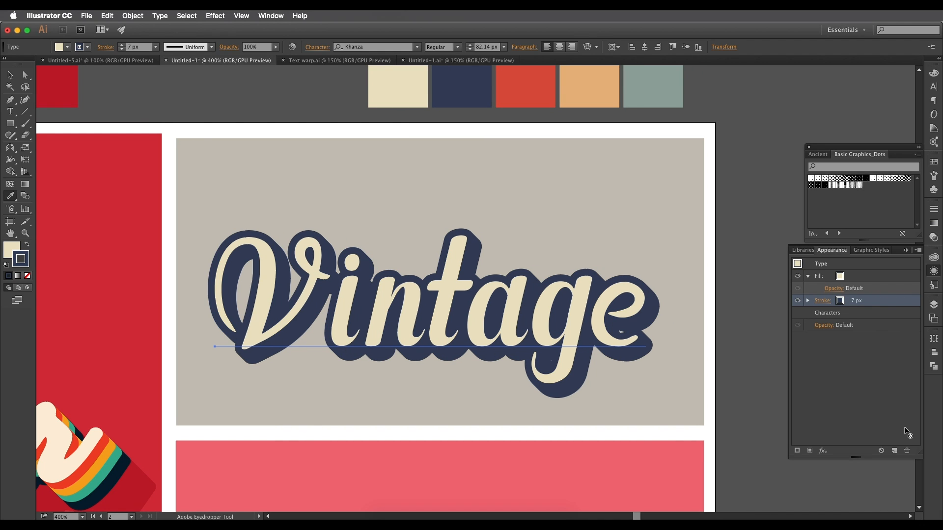
pyautogui.click(895, 451)
pyautogui.click(890, 317)
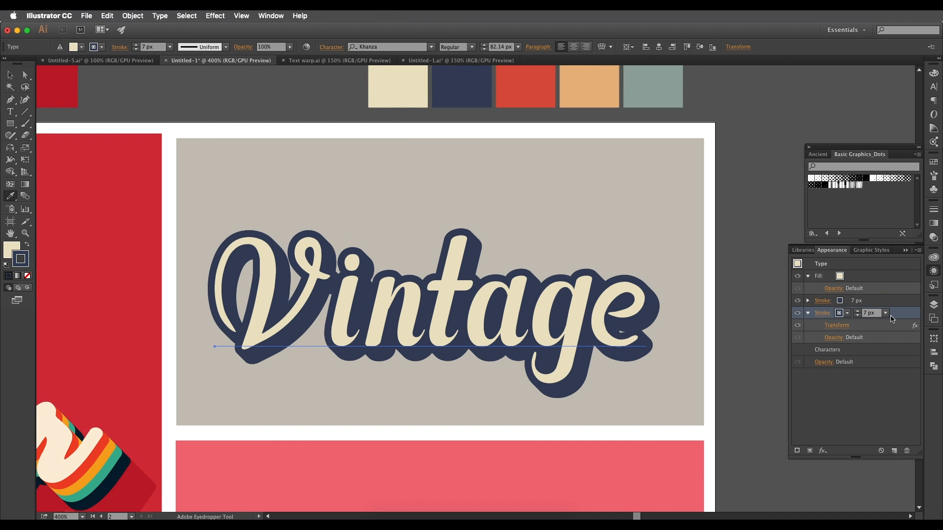
pyautogui.click(809, 301)
pyautogui.click(809, 302)
# - Recolour only the lower duplicate stroke with the red swatch from the Vintage palette, keeping the cream fill
pyautogui.scroll(3, 592, 287)
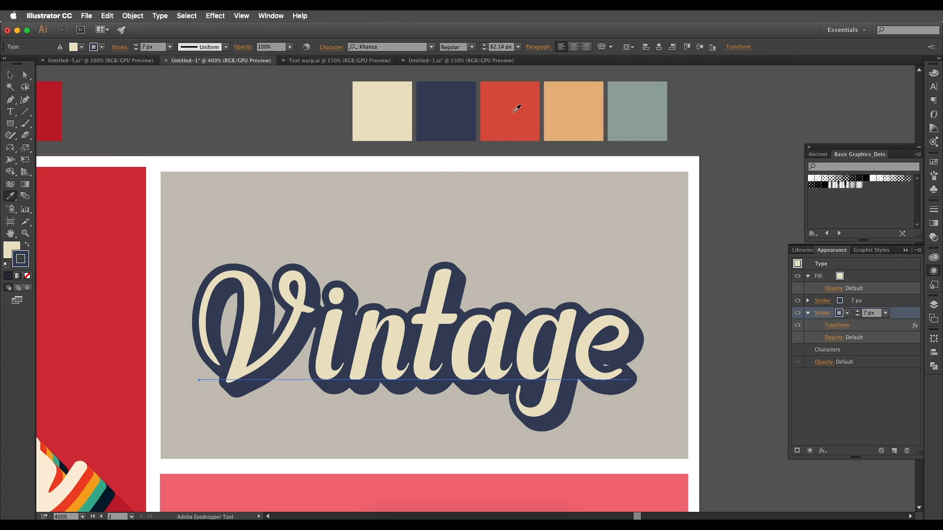
pyautogui.click(515, 110)
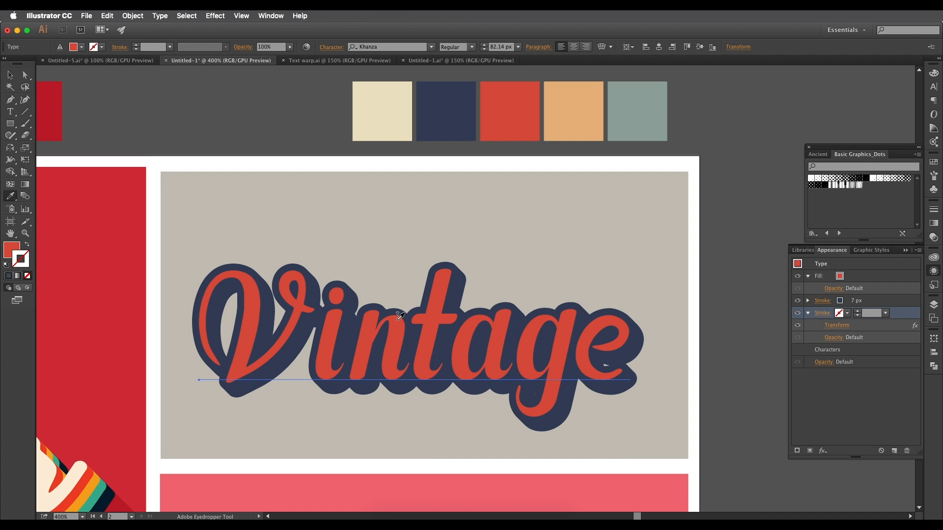
pyautogui.press('super+z')
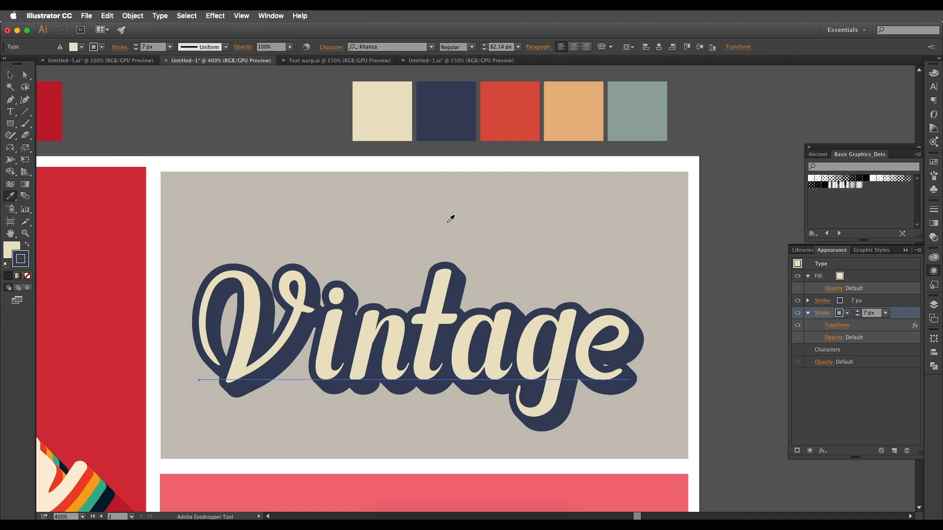
pyautogui.keyDown('shift'); pyautogui.click(515, 114); pyautogui.keyUp('shift')
pyautogui.keyDown('shift'); pyautogui.click(572, 111); pyautogui.keyUp('shift')
pyautogui.keyDown('shift'); pyautogui.click(524, 108); pyautogui.keyUp('shift')
pyautogui.click(511, 126)
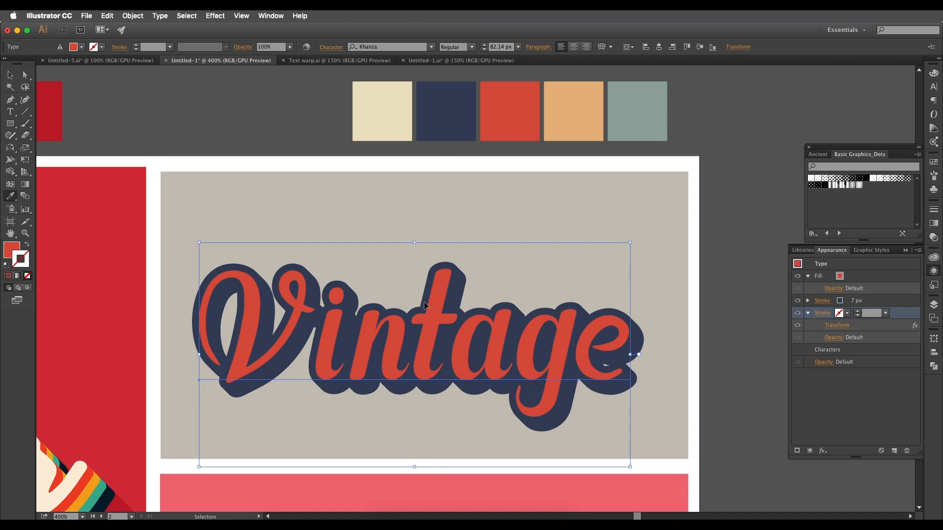
pyautogui.press('super+z')
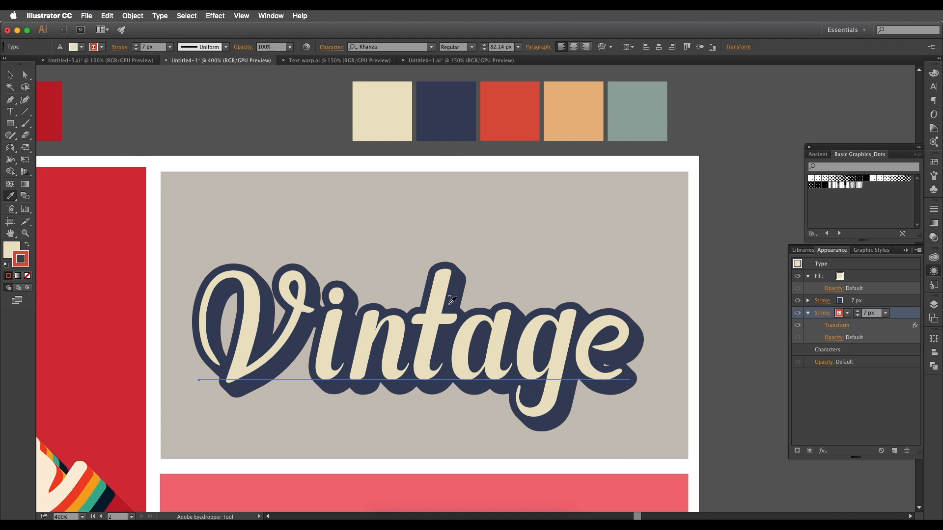
# - Preview the red stroke's Transform effect, try 8 and 10 copies, and apply it with 9
pyautogui.click(833, 327)
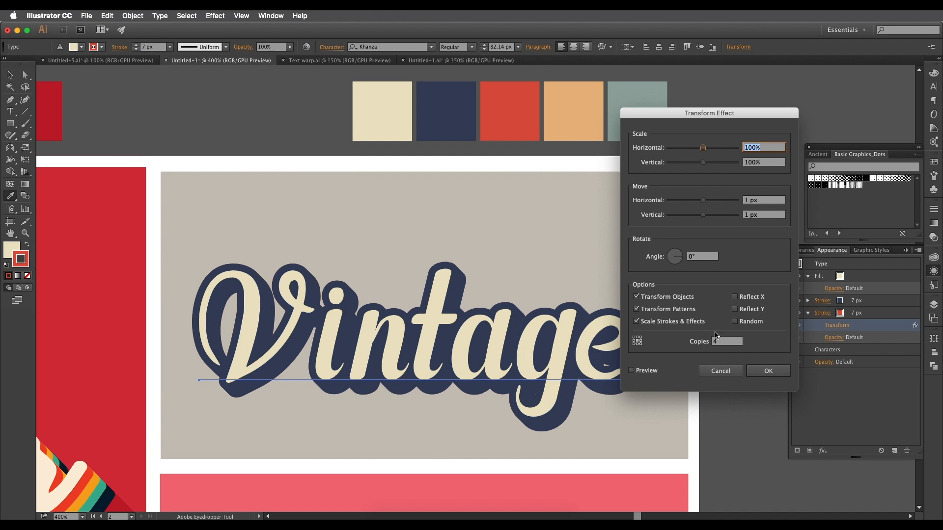
pyautogui.moveTo(719, 343); pyautogui.dragTo(710, 344)
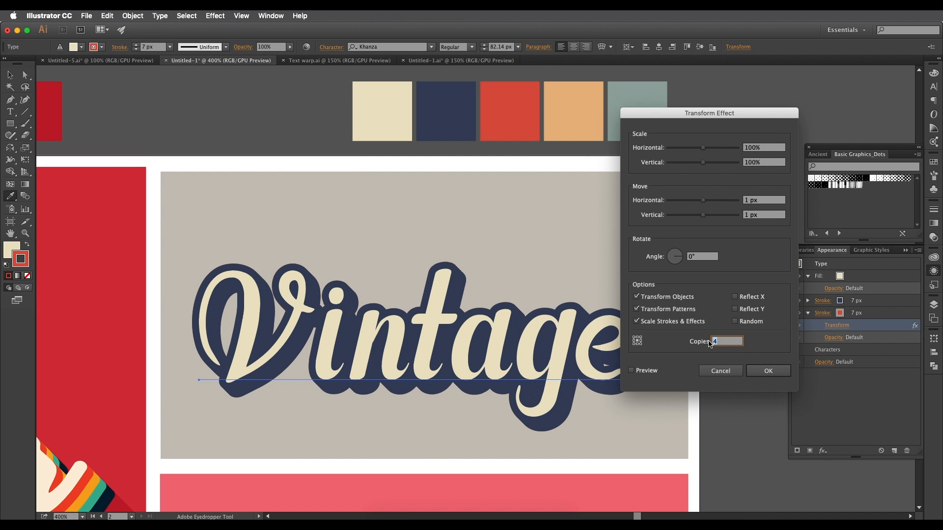
pyautogui.click(648, 372)
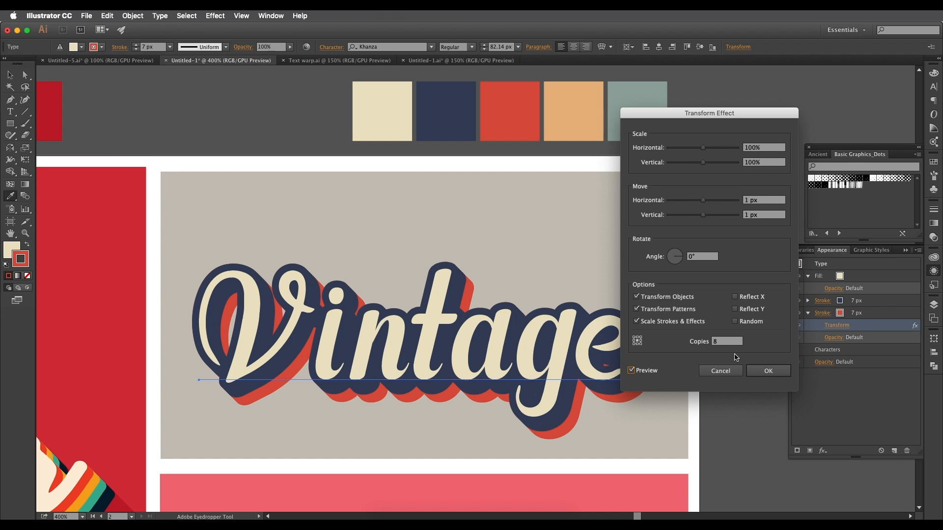
pyautogui.moveTo(724, 347); pyautogui.dragTo(706, 342)
pyautogui.write('10')
pyautogui.write('9')
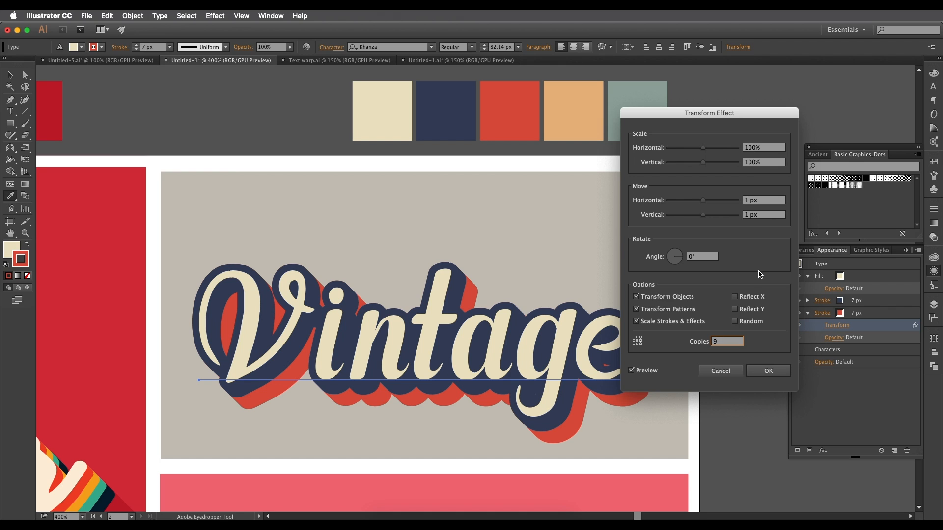
pyautogui.click(764, 215)
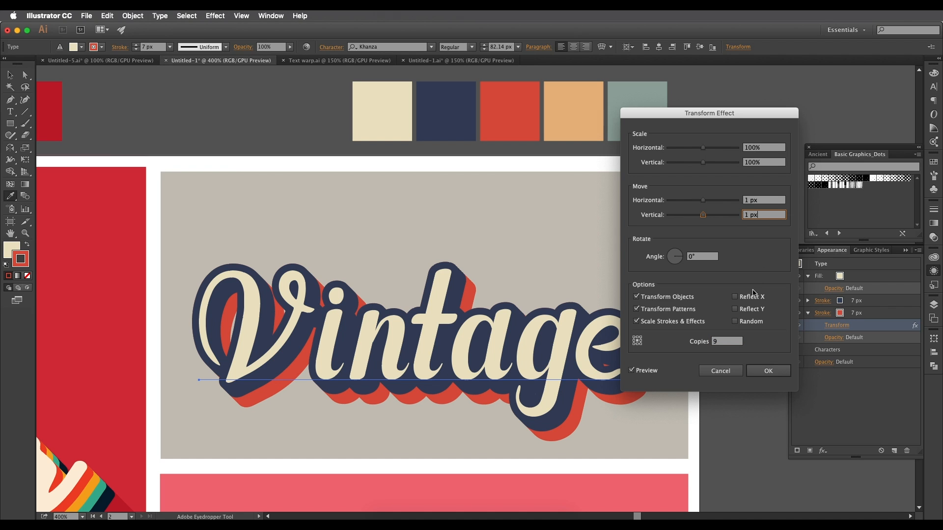
pyautogui.click(767, 371)
# - Duplicate the red 7 px stroke with its Transform effect and recolour only the lower duplicate with the light orange palette swatch
pyautogui.moveTo(558, 329); pyautogui.dragTo(565, 304)
pyautogui.click(892, 316)
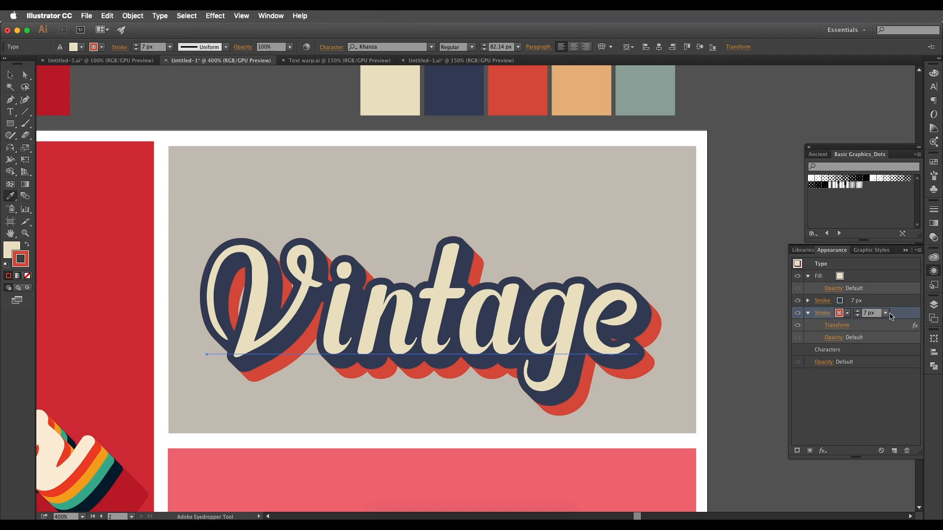
pyautogui.click(895, 451)
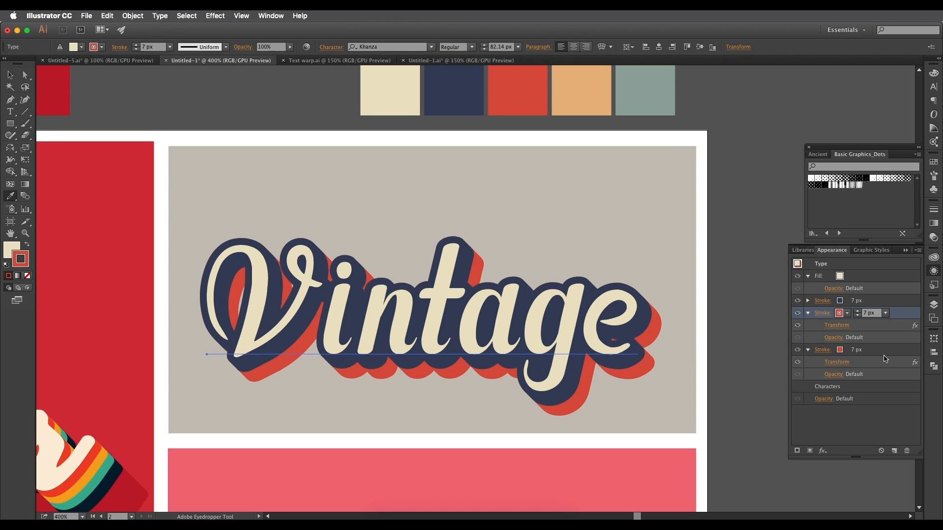
pyautogui.click(888, 352)
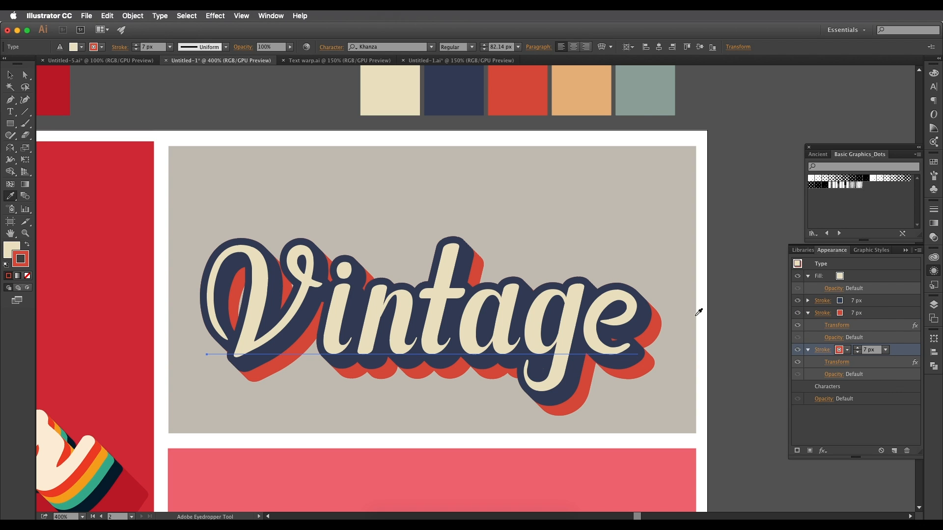
pyautogui.moveTo(646, 189); pyautogui.dragTo(632, 245)
pyautogui.scroll(2, 609, 216)
pyautogui.keyDown('shift'); pyautogui.click(590, 185); pyautogui.keyUp('shift')
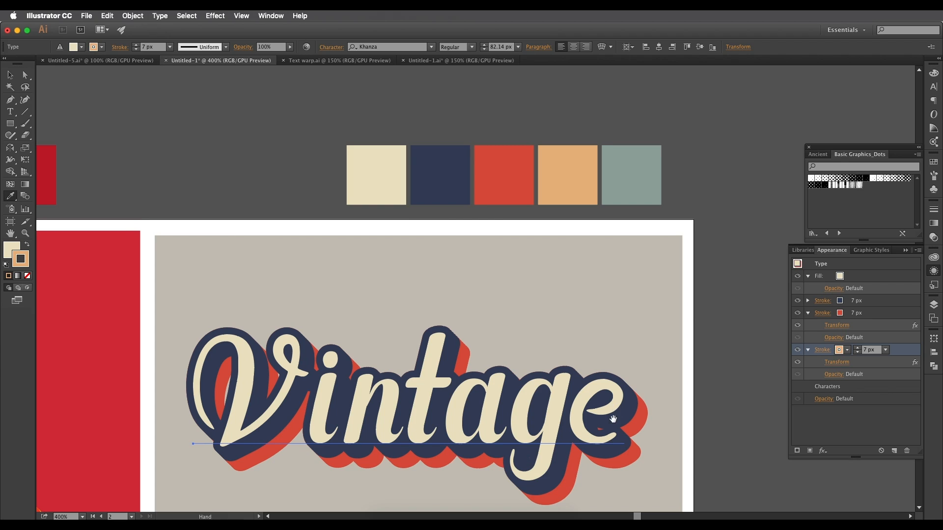
# - Preview the light orange stroke's Transform effect with 13 copies, settle on 14 and apply it
pyautogui.scroll(-5, 613, 293)
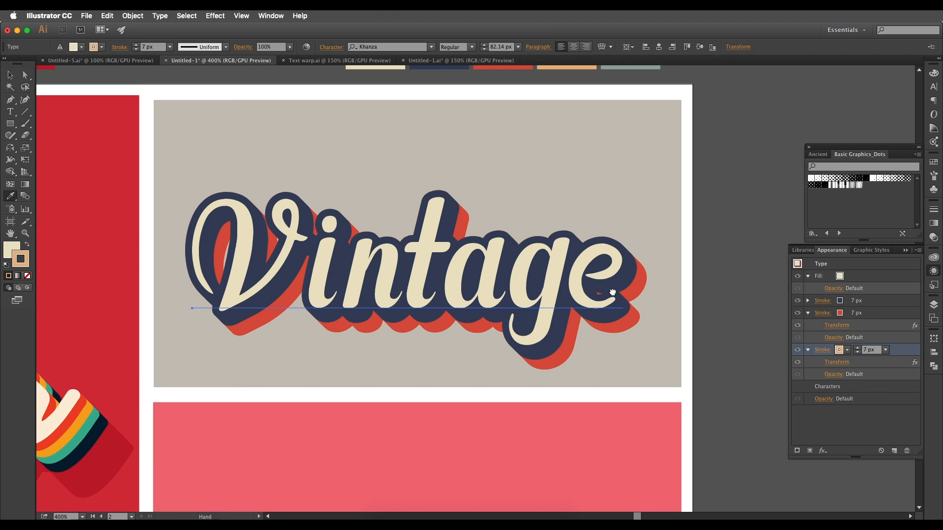
pyautogui.click(836, 362)
pyautogui.click(726, 343)
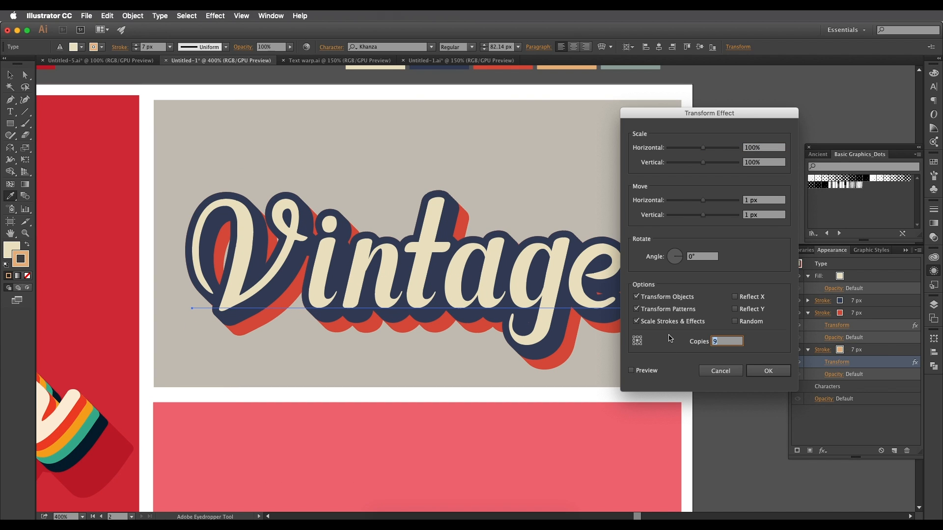
pyautogui.click(763, 216)
pyautogui.click(641, 373)
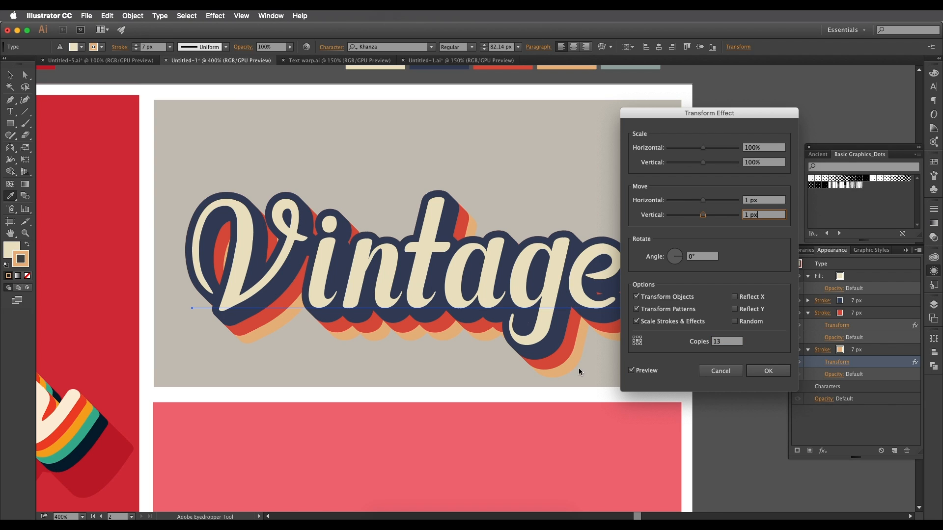
pyautogui.doubleClick(718, 345)
pyautogui.click(775, 215)
pyautogui.click(757, 367)
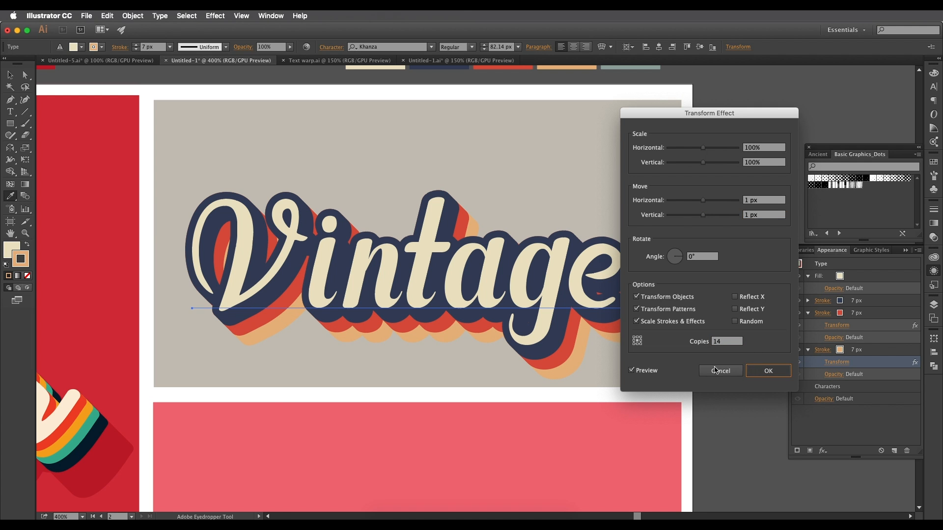
# - Duplicate the light orange stroke with its Transform effect and recolour only the lowest stroke with the grey-green palette swatch
pyautogui.scroll(-2, 589, 319)
pyautogui.scroll(2, 589, 311)
pyautogui.scroll(-4, 579, 320)
pyautogui.moveTo(526, 336); pyautogui.dragTo(575, 274)
pyautogui.scroll(2, 614, 291)
pyautogui.moveTo(683, 82); pyautogui.dragTo(606, 291)
pyautogui.scroll(-4, 629, 143)
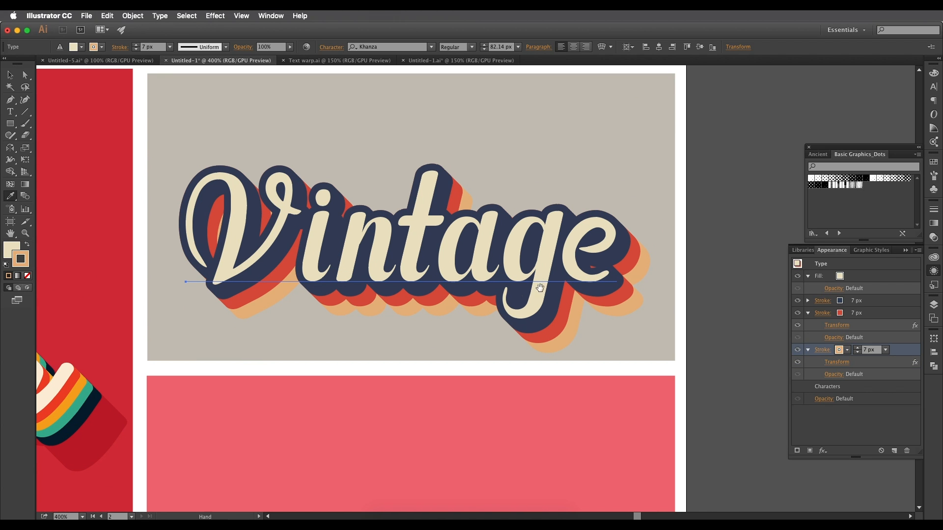
pyautogui.moveTo(904, 350); pyautogui.dragTo(894, 450)
pyautogui.click(891, 387)
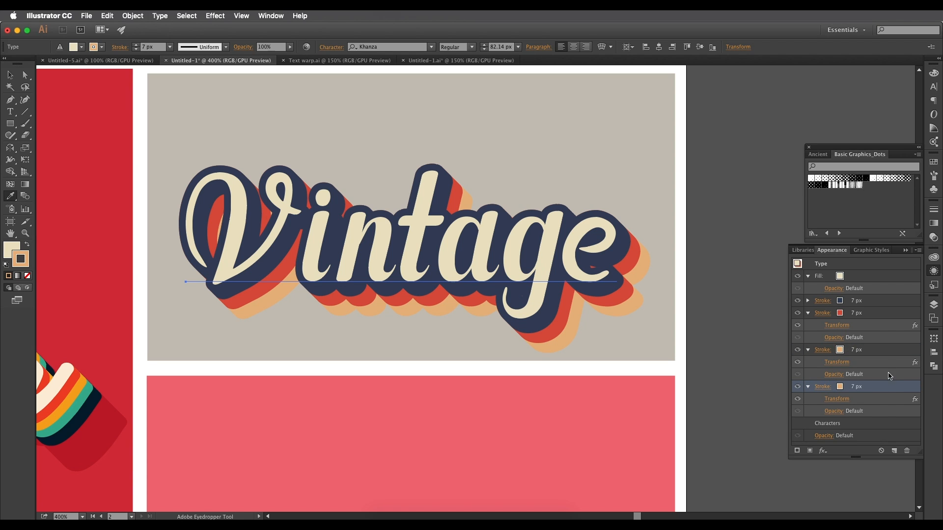
pyautogui.press('space')
pyautogui.moveTo(626, 260); pyautogui.dragTo(621, 362)
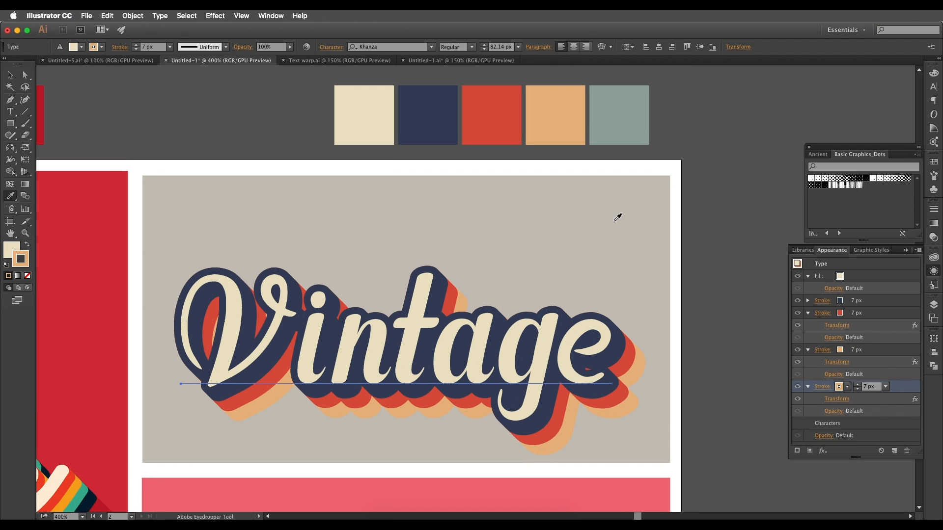
pyautogui.click(621, 119)
# - Try 18 and 20 copies in the grey-green stroke's Transform effect
pyautogui.click(833, 402)
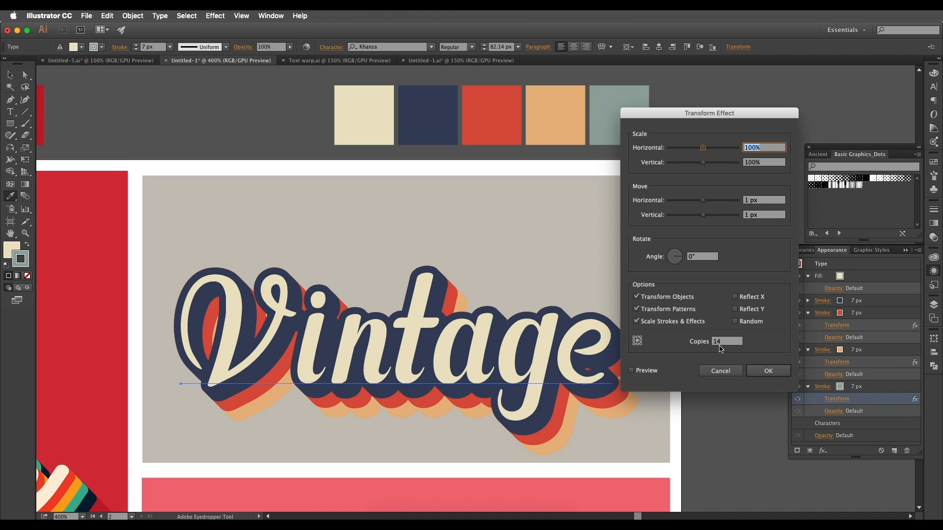
pyautogui.moveTo(722, 342); pyautogui.dragTo(713, 341)
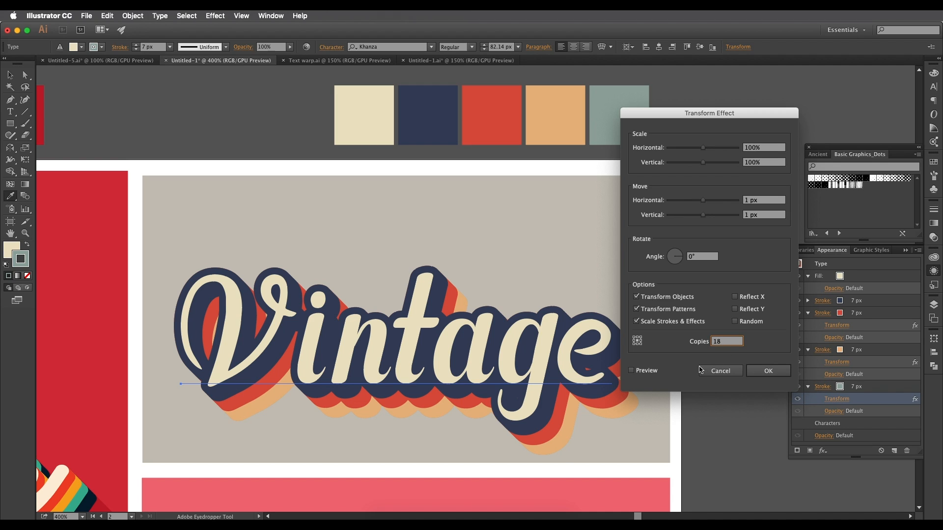
pyautogui.press('Return')
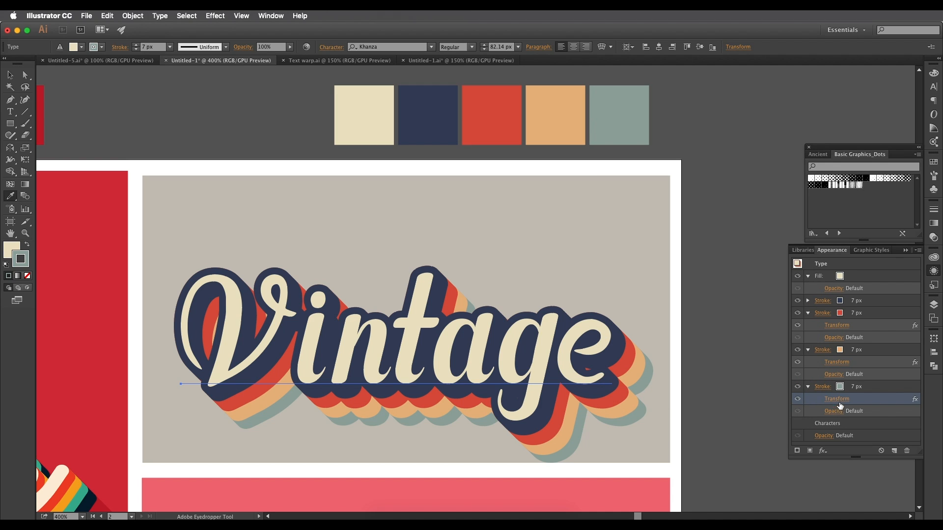
pyautogui.click(840, 402)
pyautogui.doubleClick(727, 342)
pyautogui.write('20')
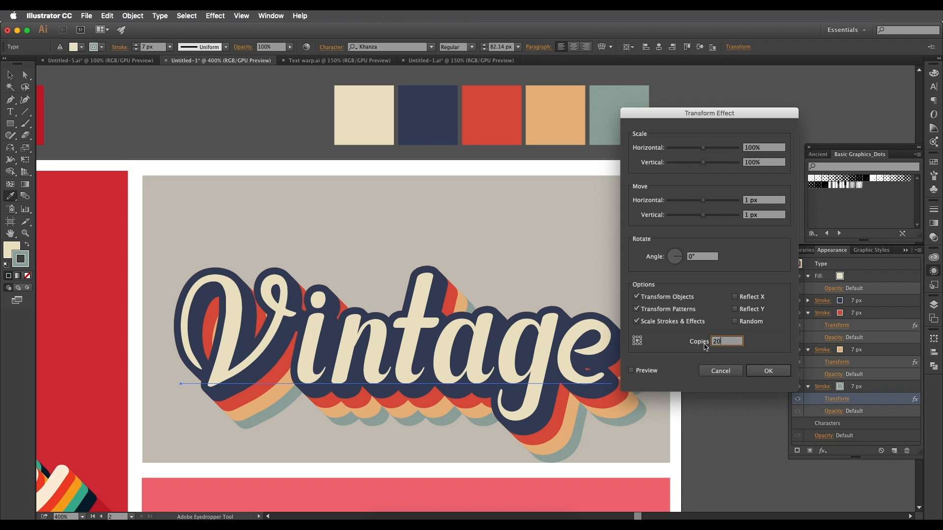
pyautogui.press('Return')
# - Set the grey-green stroke's Transform effect to 19 copies and apply it
pyautogui.scroll(-1, 653, 408)
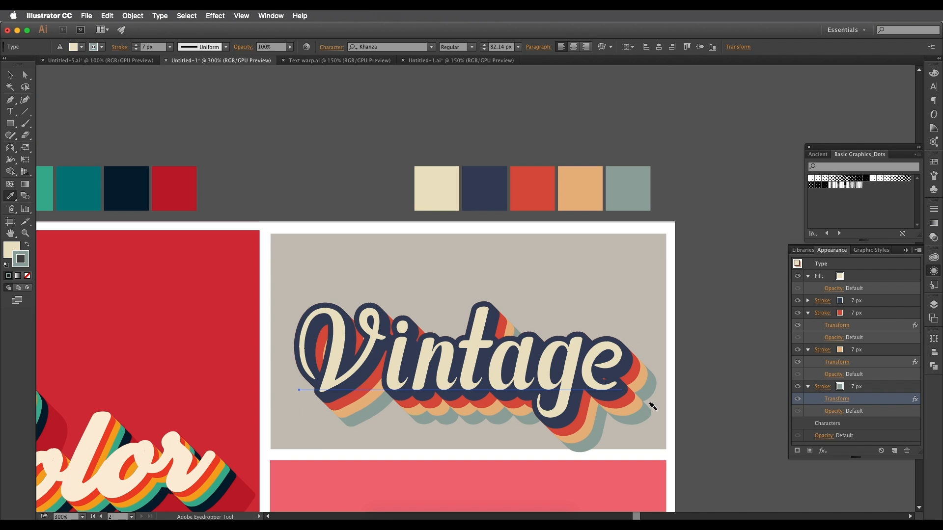
pyautogui.scroll(-3, 638, 407)
pyautogui.moveTo(297, 406); pyautogui.dragTo(373, 353)
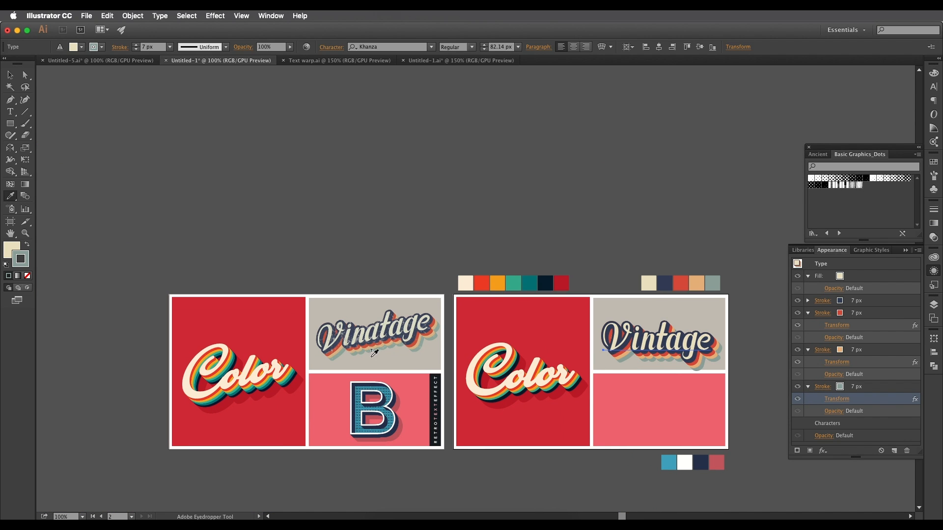
pyautogui.scroll(3, 371, 354)
pyautogui.moveTo(553, 366); pyautogui.dragTo(236, 339)
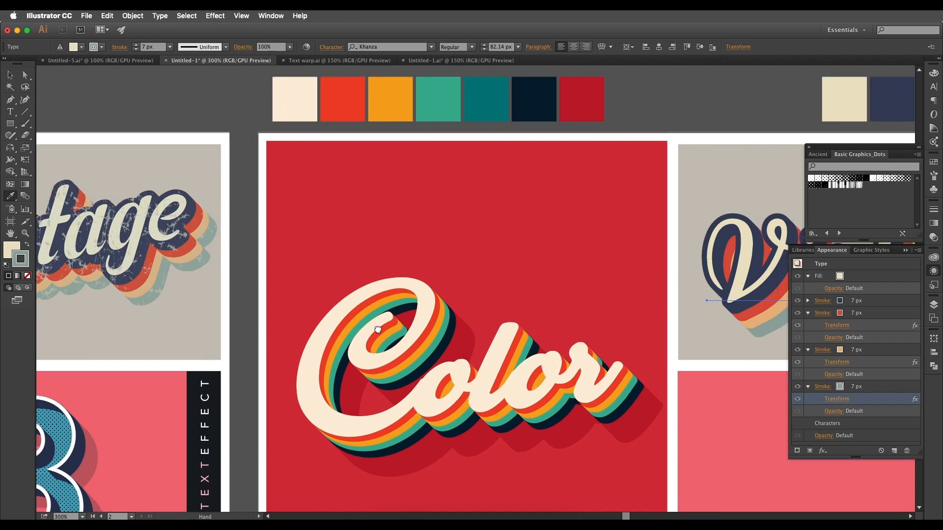
pyautogui.moveTo(420, 330); pyautogui.dragTo(218, 323)
pyautogui.moveTo(551, 305); pyautogui.dragTo(272, 299)
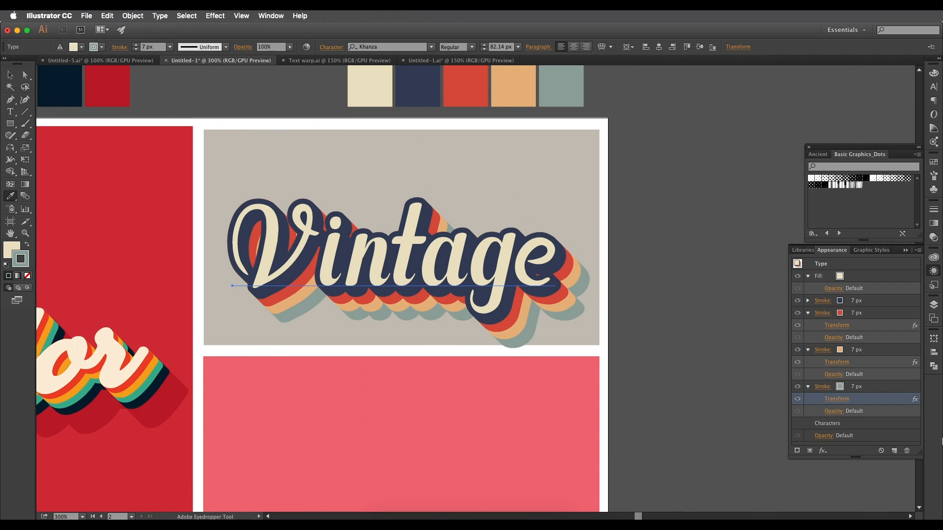
pyautogui.click(837, 399)
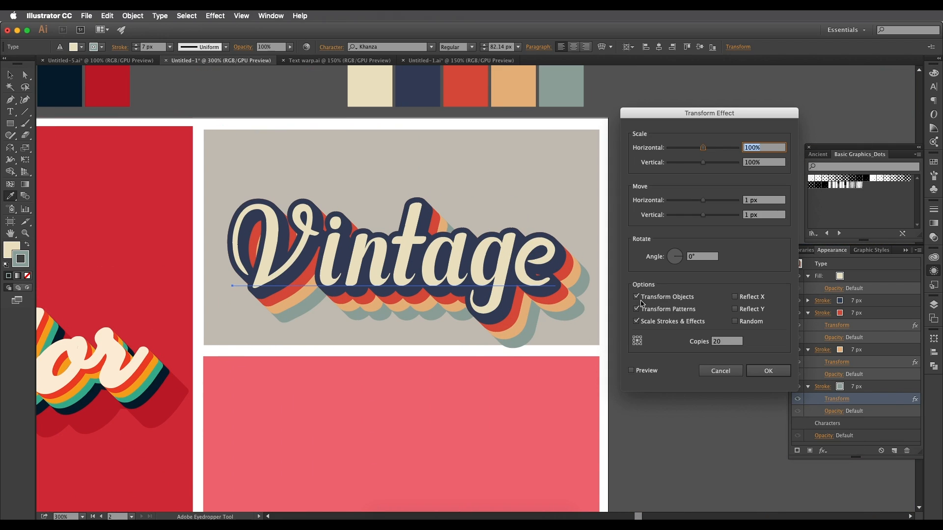
pyautogui.doubleClick(726, 341)
pyautogui.write('19')
pyautogui.press('Return')
# - Examine the layered strokes of the Vintage lettering and compare them with the Color lettering on the second artboard
pyautogui.moveTo(486, 300); pyautogui.dragTo(637, 286)
pyautogui.scroll(-1, 572, 298)
pyautogui.scroll(1, 637, 286)
pyautogui.moveTo(427, 239); pyautogui.dragTo(390, 291)
pyautogui.scroll(1, 493, 310)
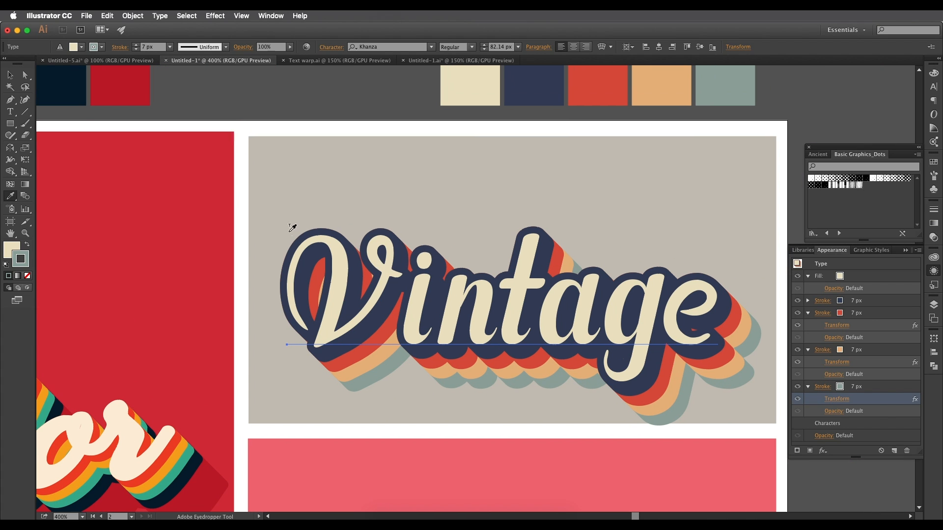
pyautogui.moveTo(402, 340); pyautogui.dragTo(384, 315)
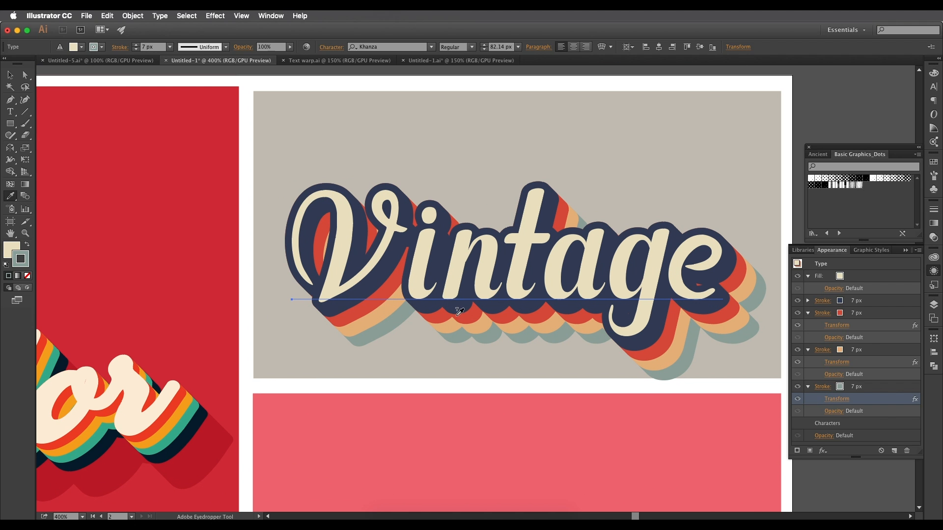
pyautogui.scroll(-1, 460, 310)
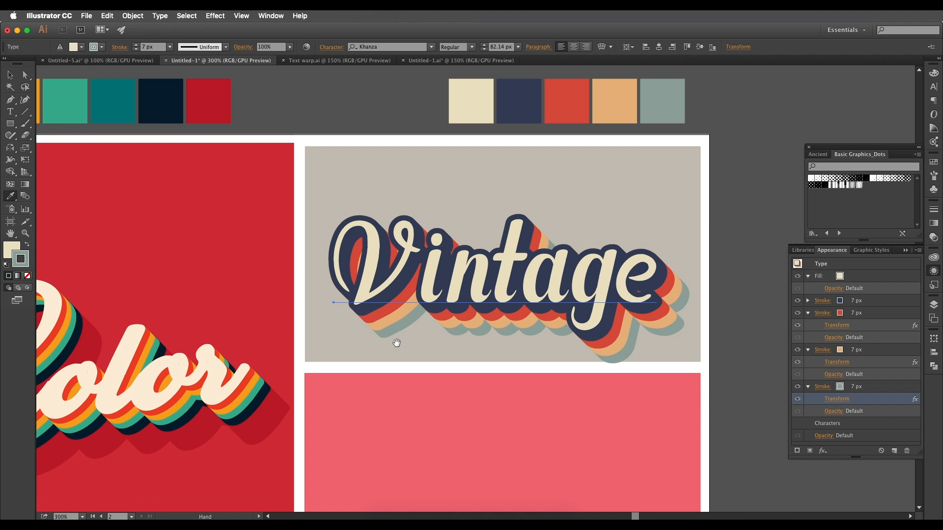
pyautogui.moveTo(251, 384); pyautogui.dragTo(415, 311)
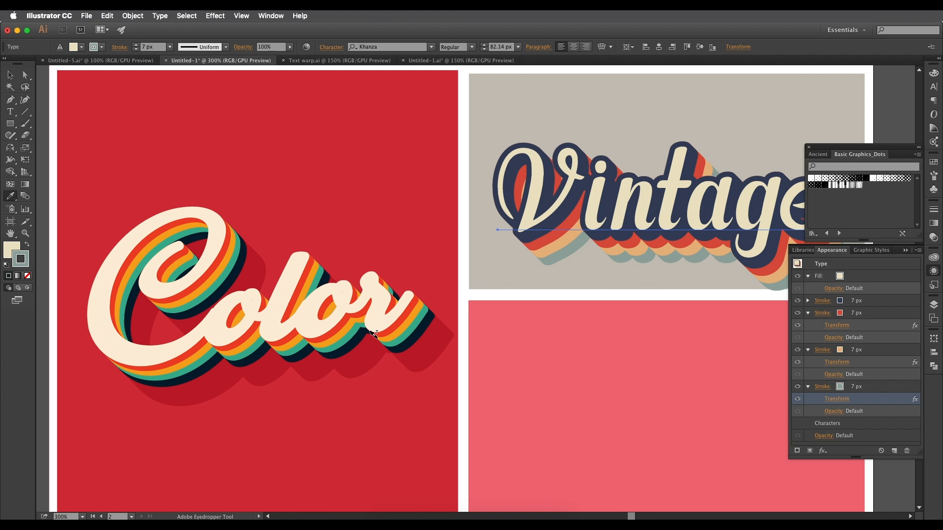
pyautogui.scroll(-1, 376, 340)
pyautogui.moveTo(455, 282); pyautogui.dragTo(573, 259)
pyautogui.scroll(1, 505, 303)
pyautogui.moveTo(275, 321); pyautogui.dragTo(339, 313)
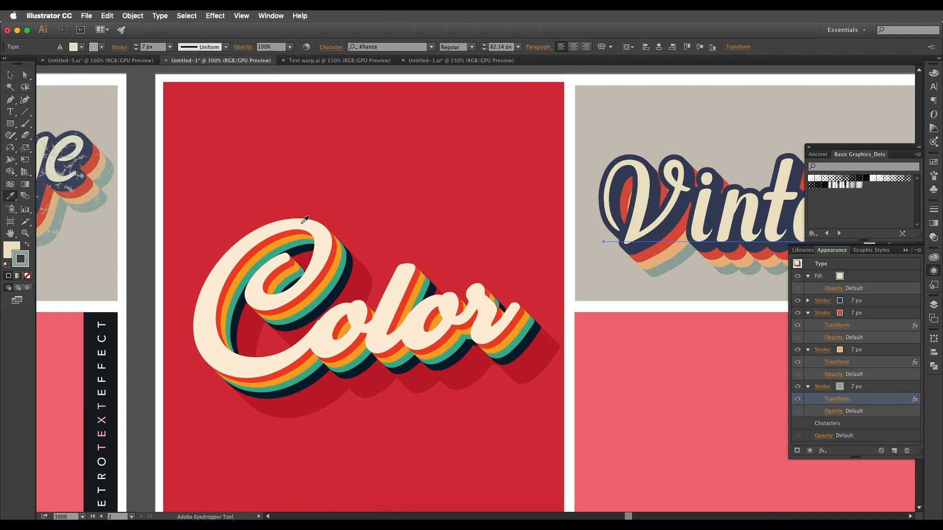
pyautogui.moveTo(426, 324); pyautogui.dragTo(363, 328)
pyautogui.moveTo(374, 290); pyautogui.dragTo(311, 319)
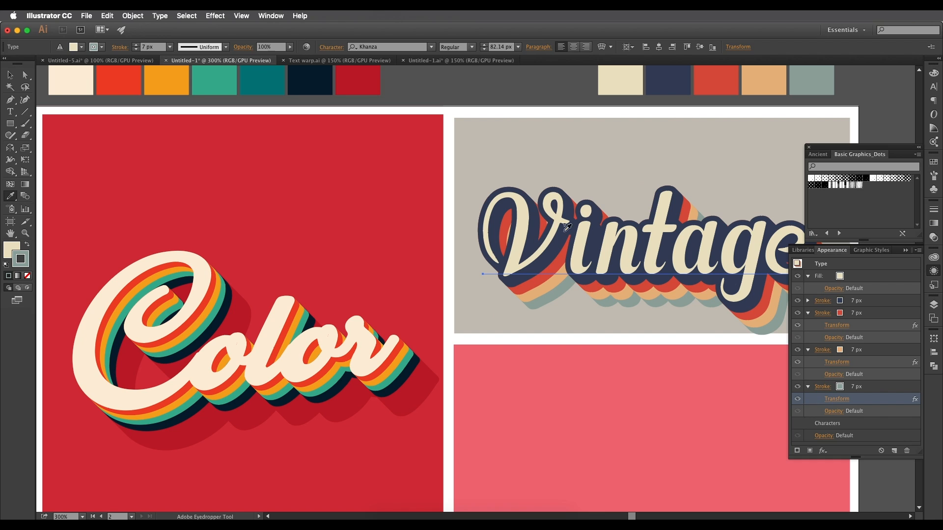
pyautogui.moveTo(572, 229); pyautogui.dragTo(517, 242)
pyautogui.moveTo(574, 246); pyautogui.dragTo(489, 250)
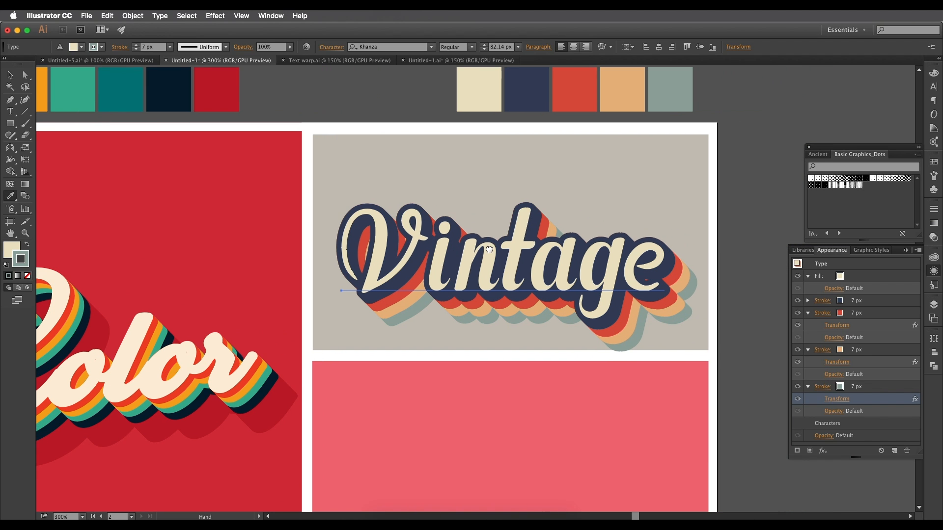
# - Slant the Vintage lettering upward along its baseline with Free Transform, matching the tilt of the reference lettering on the first artboard
pyautogui.scroll(-1, 516, 268)
pyautogui.moveTo(422, 280); pyautogui.dragTo(632, 239)
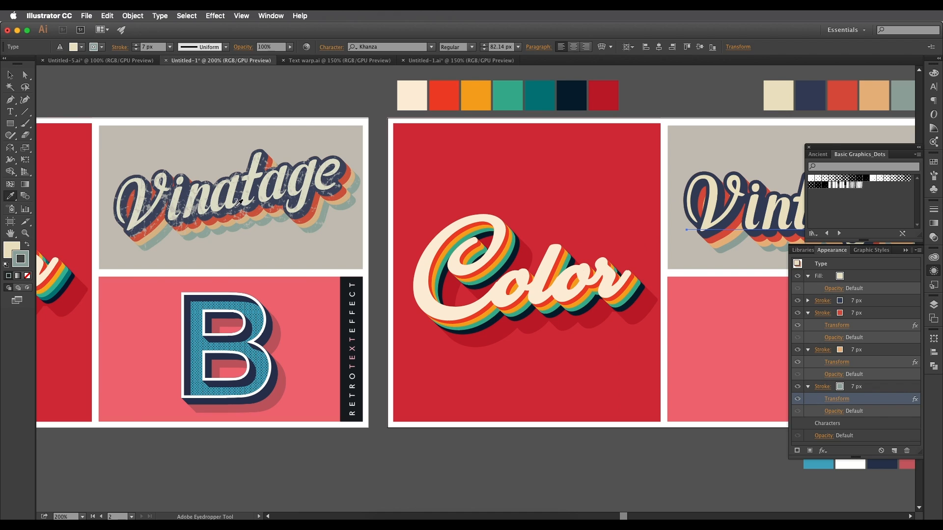
pyautogui.scroll(-1, 240, 203)
pyautogui.moveTo(584, 210); pyautogui.dragTo(548, 234)
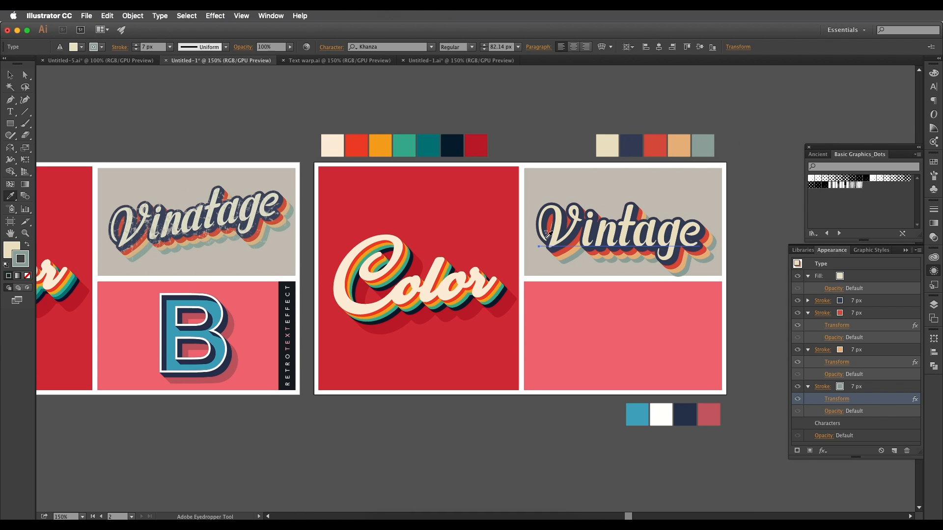
pyautogui.click(25, 160)
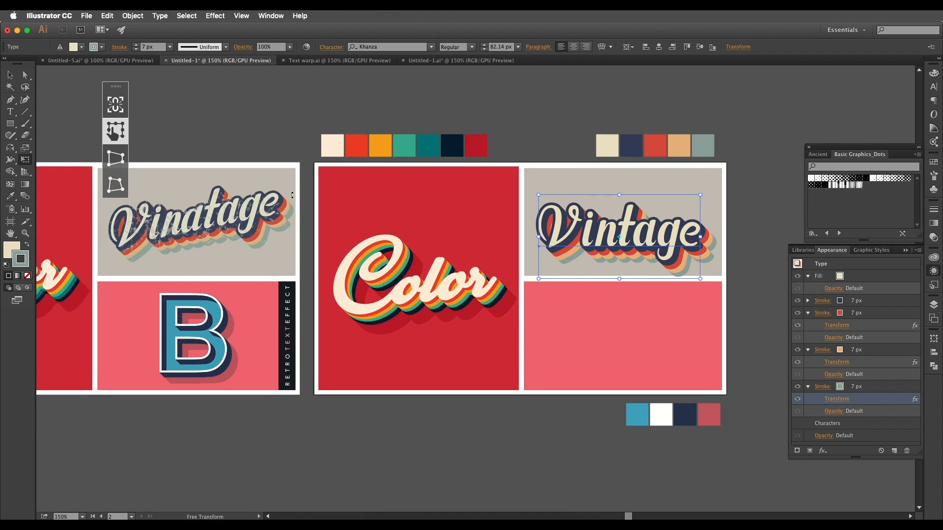
pyautogui.moveTo(702, 239); pyautogui.dragTo(699, 211)
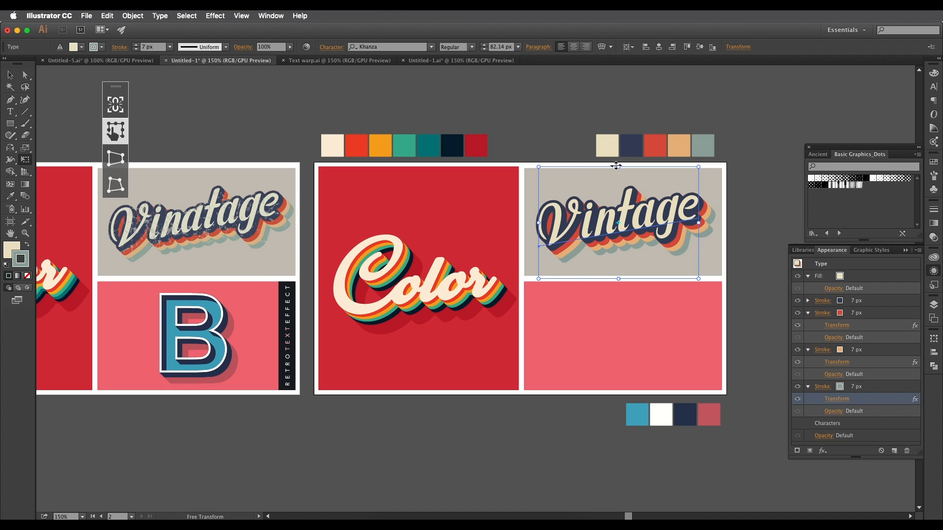
pyautogui.moveTo(618, 167); pyautogui.dragTo(621, 167)
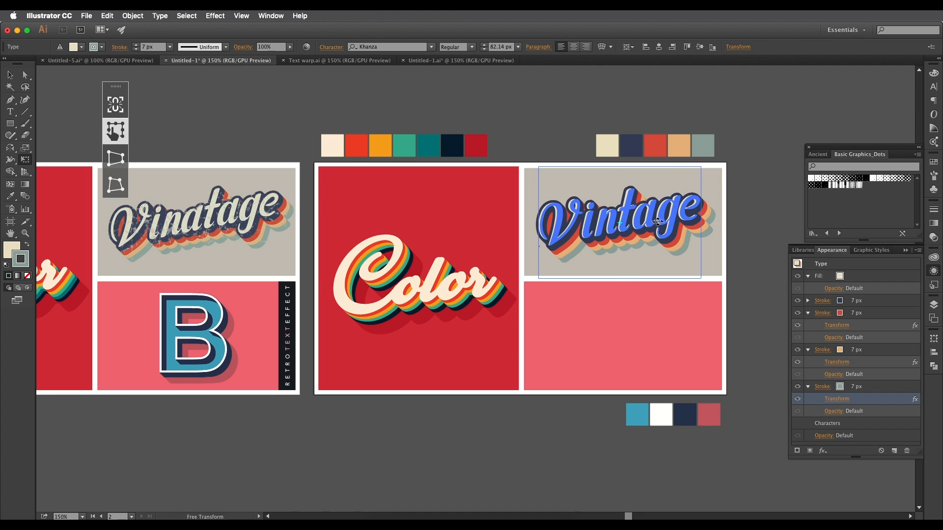
pyautogui.click(9, 74)
# - Compare the slanted Vintage lettering with the reference lettering on the first artboard
pyautogui.press('super+minus')
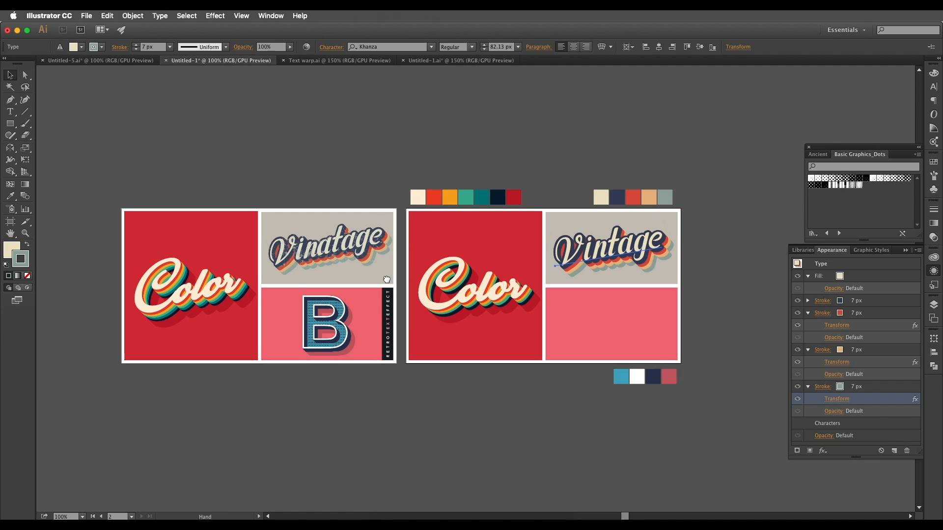
pyautogui.moveTo(279, 269); pyautogui.dragTo(108, 251)
pyautogui.press('super+plus')
pyautogui.press('super+plus')
pyautogui.press('super+plus')
pyautogui.scroll(-1, 323, 252)
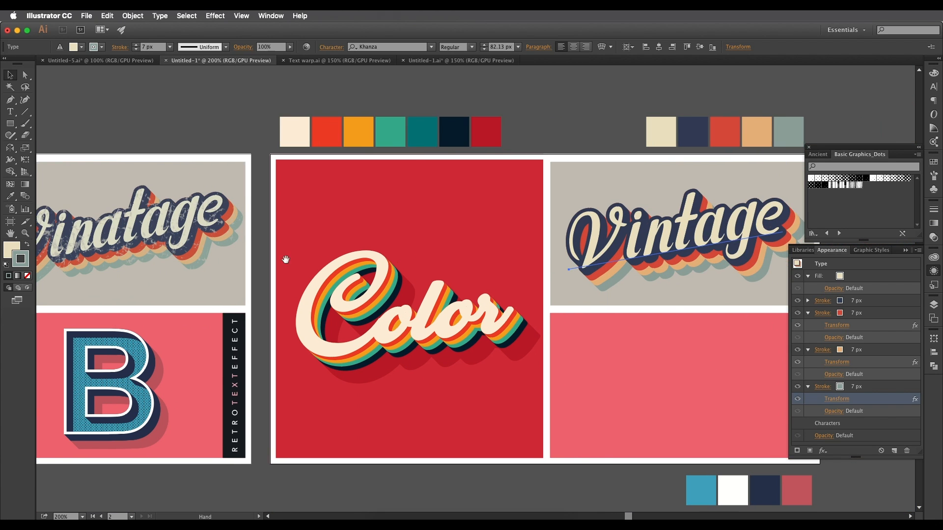
pyautogui.scroll(-1, 447, 260)
pyautogui.moveTo(518, 262); pyautogui.dragTo(359, 267)
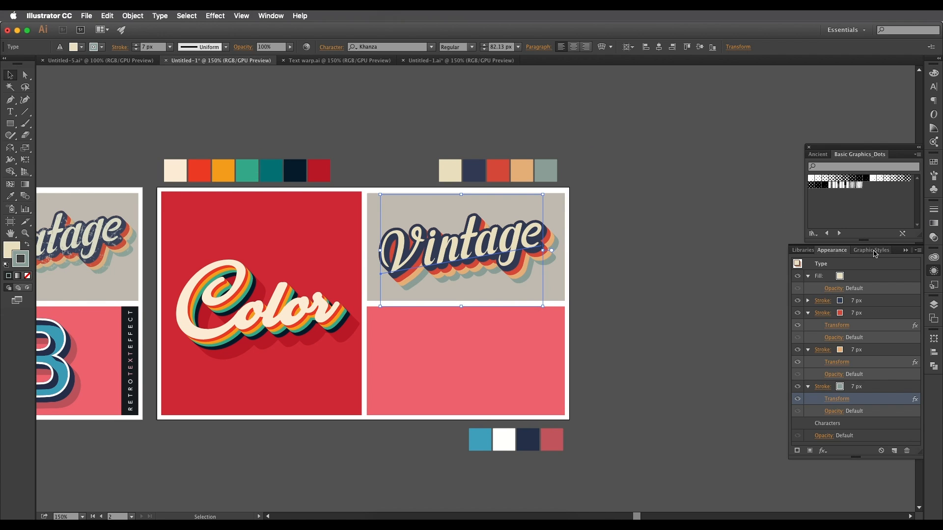
# - Make an opacity mask for the Vintage lettering, activate the mask for editing and turn off Clip
pyautogui.click(934, 240)
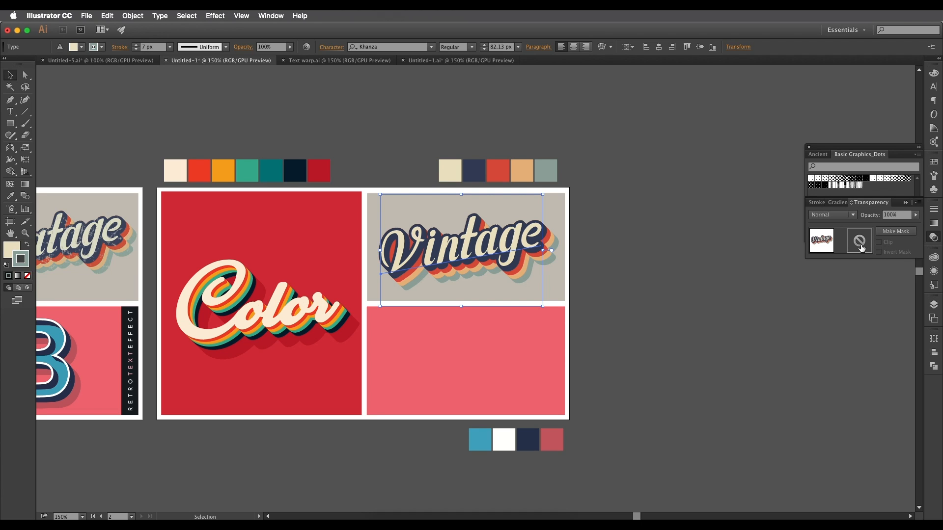
pyautogui.click(890, 235)
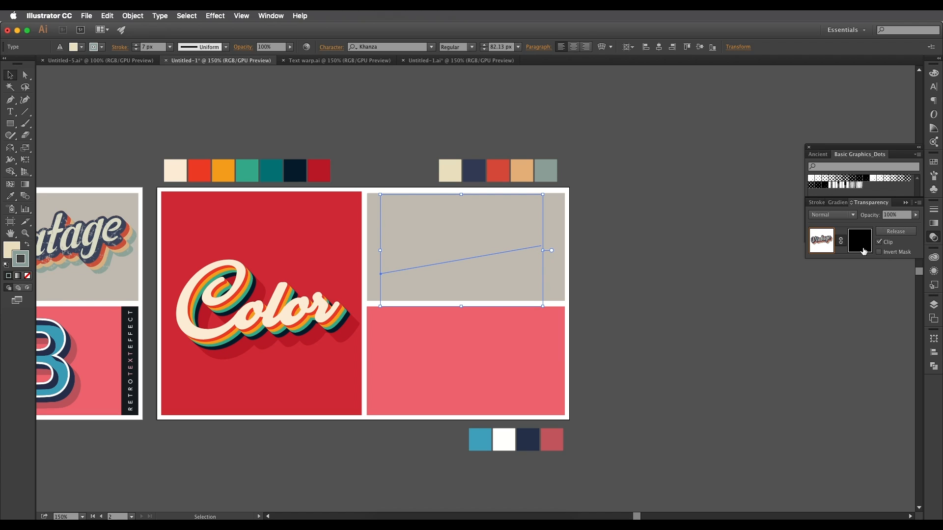
pyautogui.click(863, 245)
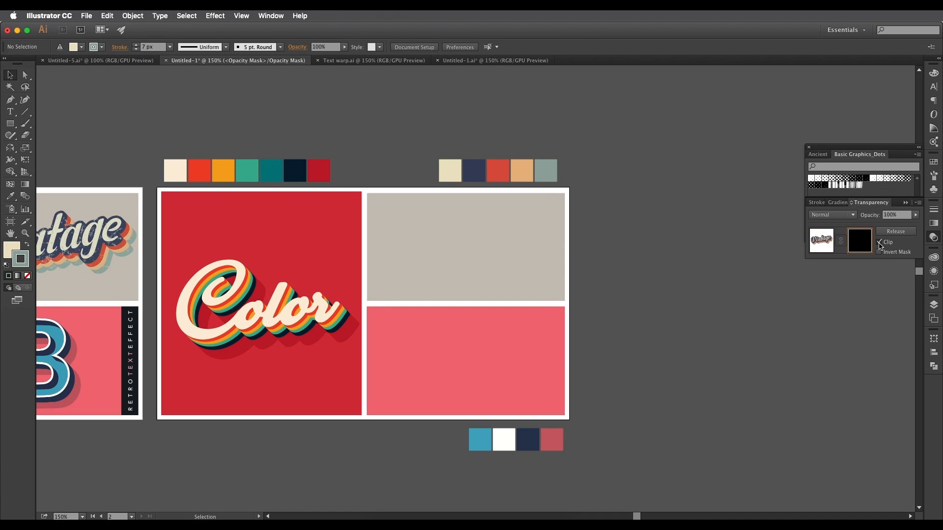
pyautogui.click(880, 243)
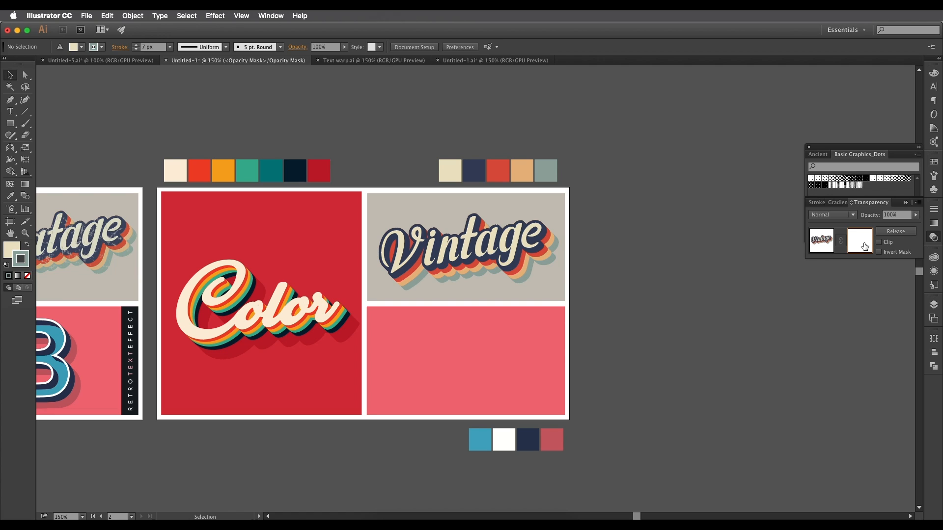
# - Place the linked wearout GIF texture from the Downloads folder into the lettering's opacity mask
pyautogui.click(87, 16)
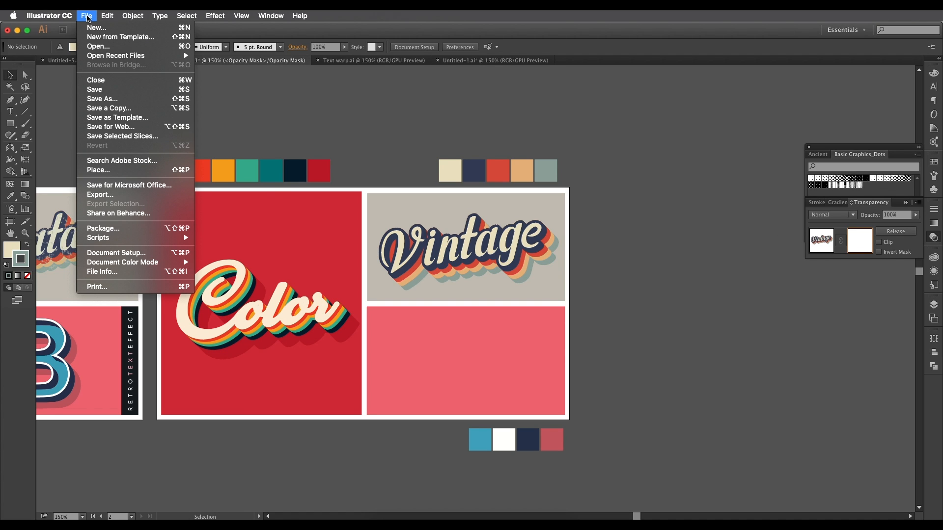
pyautogui.click(115, 172)
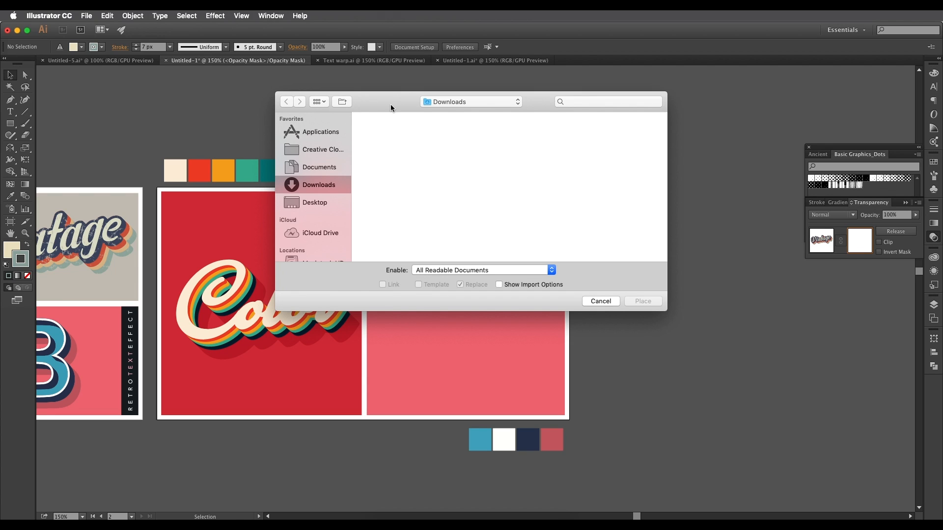
pyautogui.click(396, 154)
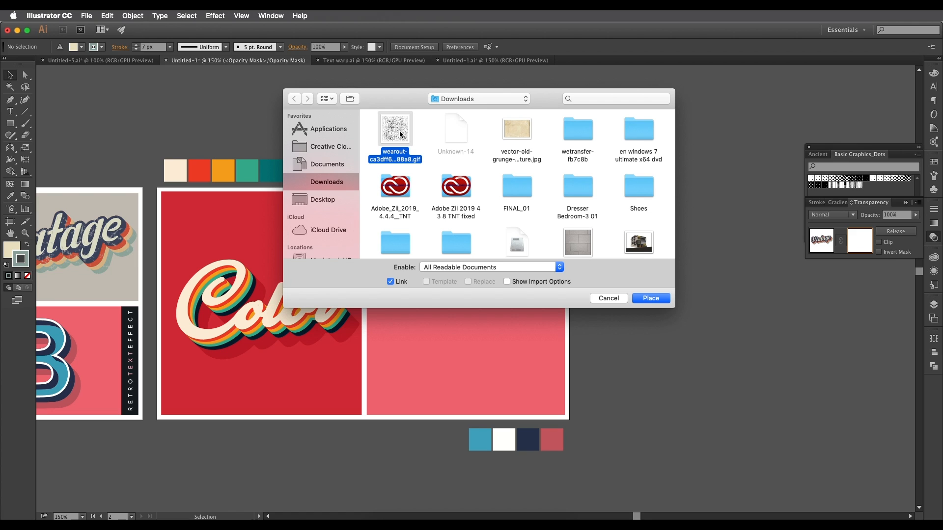
pyautogui.click(661, 301)
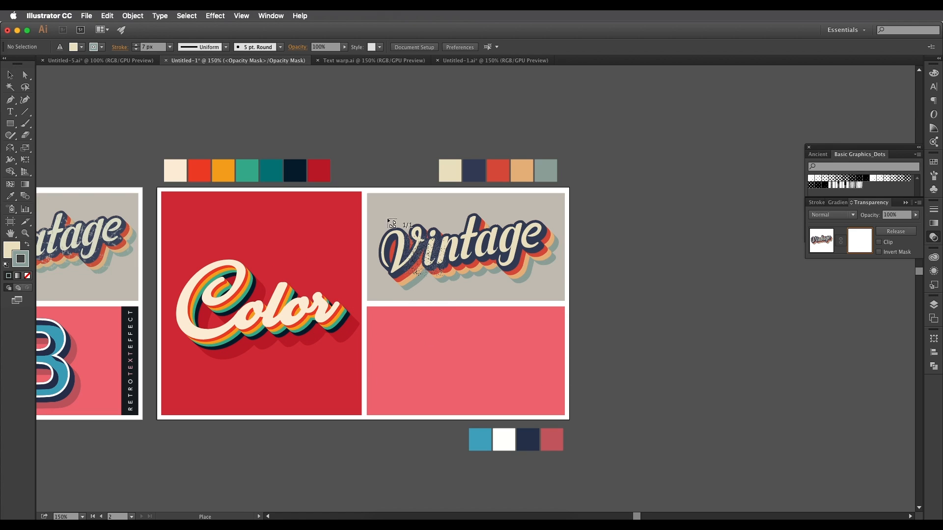
pyautogui.click(338, 153)
# - Scale the mask texture down to about 304 px square and position it over the Vintage lettering
pyautogui.scroll(-6, 461, 235)
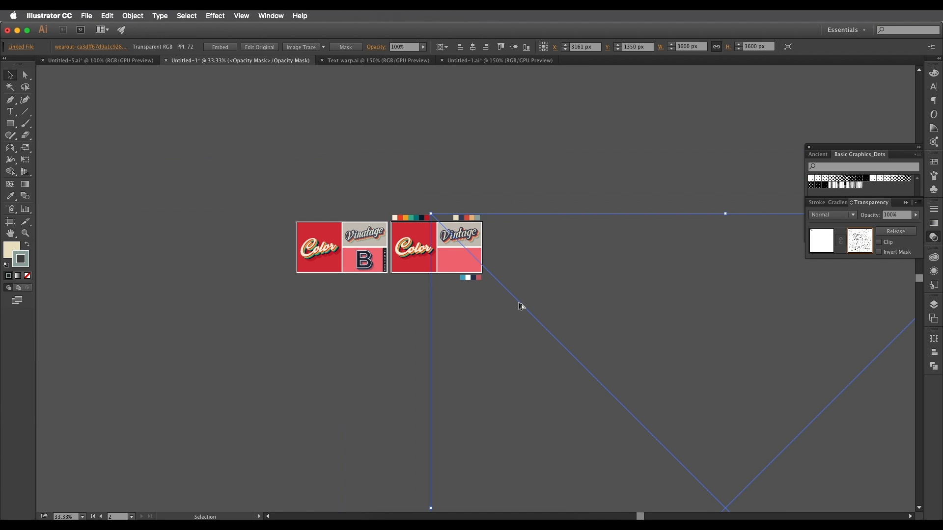
pyautogui.moveTo(712, 444); pyautogui.dragTo(538, 288)
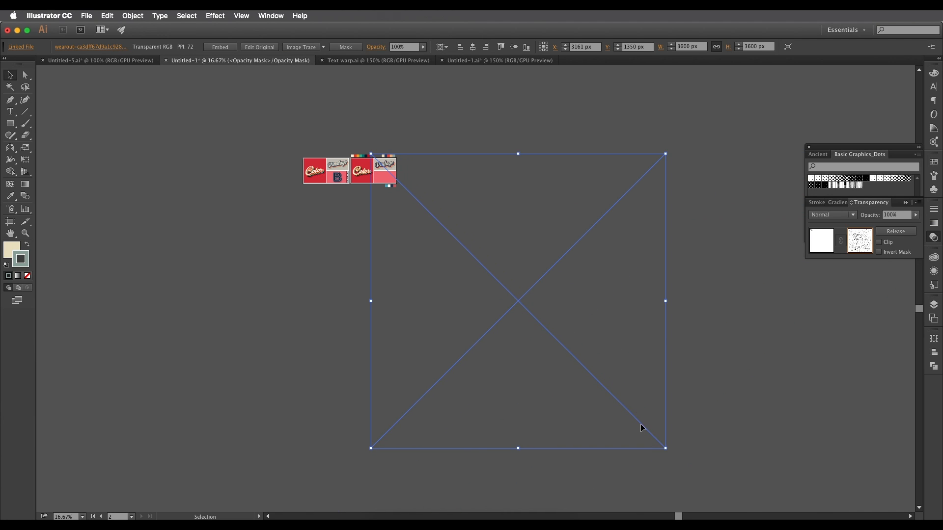
pyautogui.moveTo(664, 449); pyautogui.dragTo(389, 166)
pyautogui.scroll(8, 389, 166)
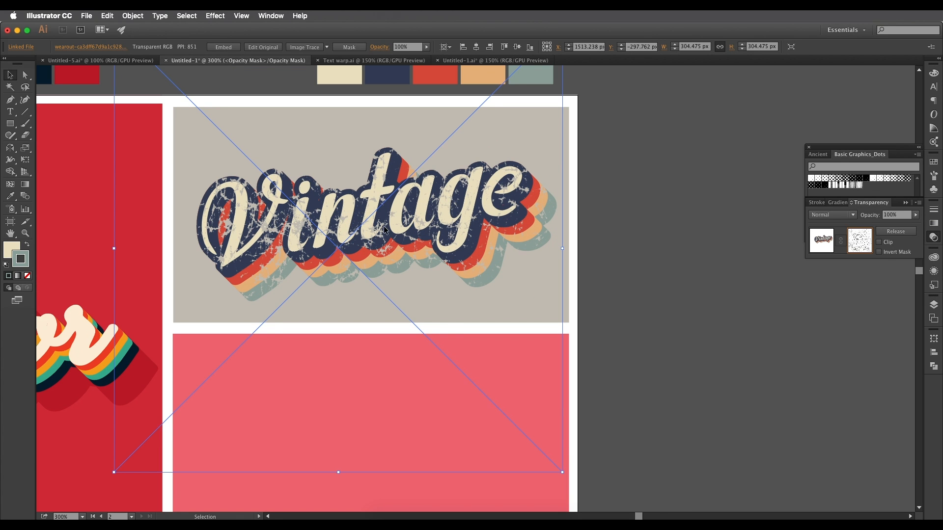
pyautogui.moveTo(384, 229); pyautogui.dragTo(408, 222)
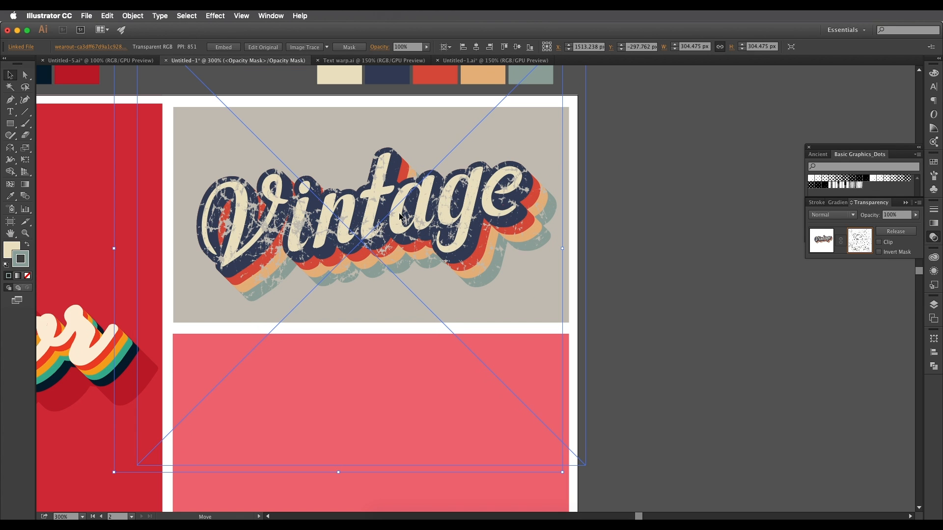
pyautogui.moveTo(339, 225); pyautogui.dragTo(374, 231)
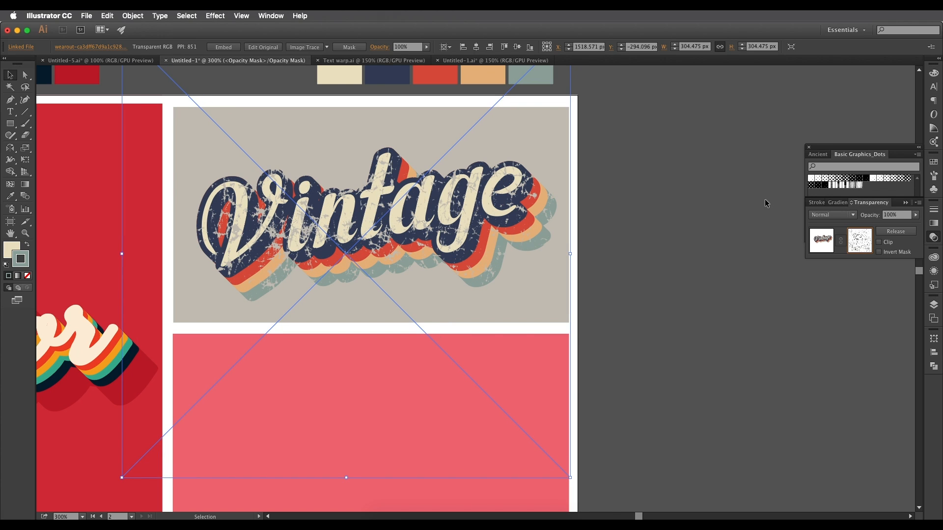
# - Set the mask texture's opacity to 80%, return from the mask to the artwork and deselect the lettering
pyautogui.click(892, 215)
pyautogui.write('80')
pyautogui.press('Return')
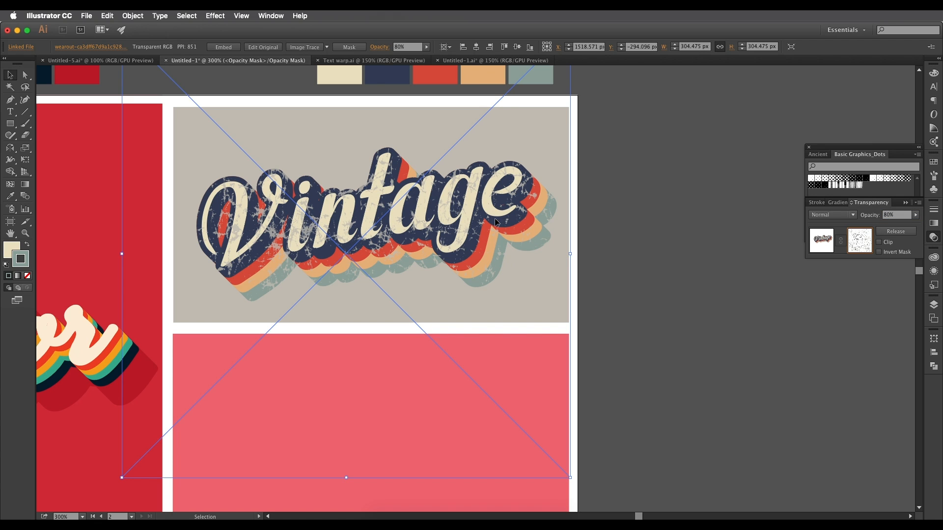
pyautogui.click(822, 240)
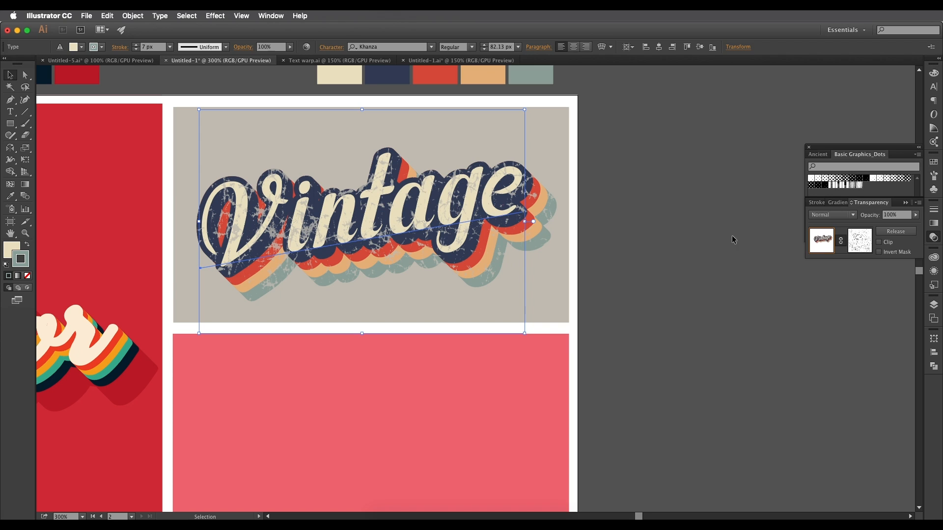
pyautogui.click(597, 245)
# - Scale the distressed Vintage lettering down slightly within its grey-beige panel and deselect it
pyautogui.moveTo(497, 251); pyautogui.dragTo(546, 247)
pyautogui.scroll(-4, 559, 238)
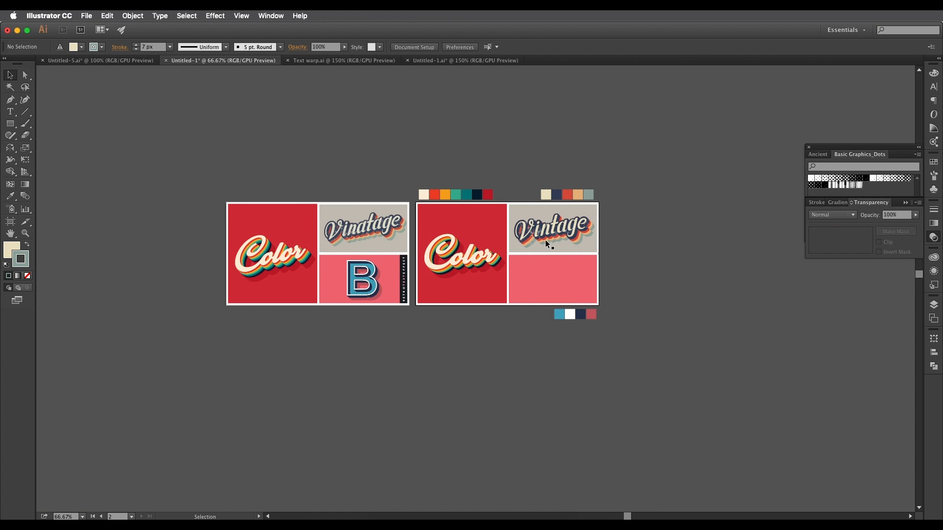
pyautogui.scroll(1, 544, 243)
pyautogui.click(599, 219)
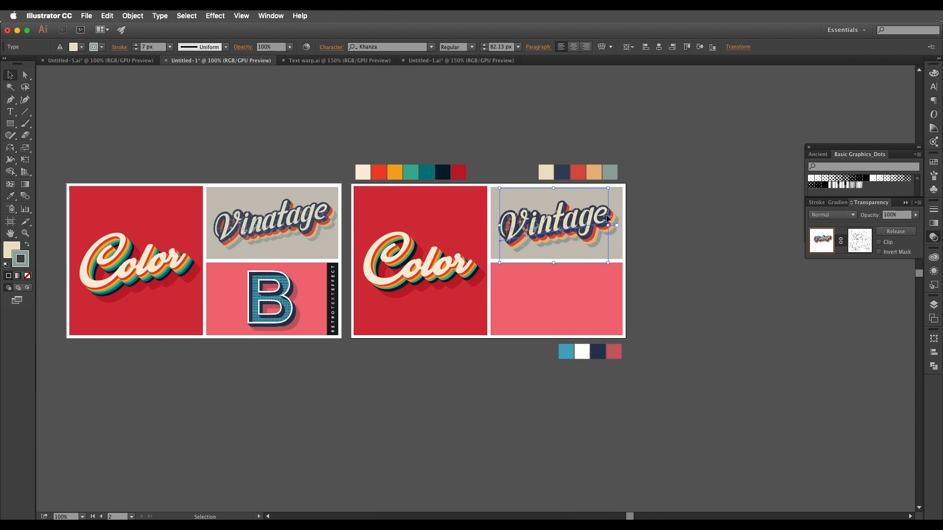
pyautogui.moveTo(610, 190)
pyautogui.mouseDown()
pyautogui.moveTo(608, 225)
pyautogui.moveTo(590, 216)
pyautogui.mouseUp()
pyautogui.click(693, 222)
# - Examine the reference letter B on the first artboard, including its dotted fill, white outline, navy extrusion and shadow
pyautogui.scroll(-1, 678, 219)
pyautogui.scroll(1, 572, 231)
pyautogui.moveTo(511, 230); pyautogui.dragTo(724, 164)
pyautogui.scroll(2, 305, 242)
pyautogui.moveTo(339, 238); pyautogui.dragTo(423, 257)
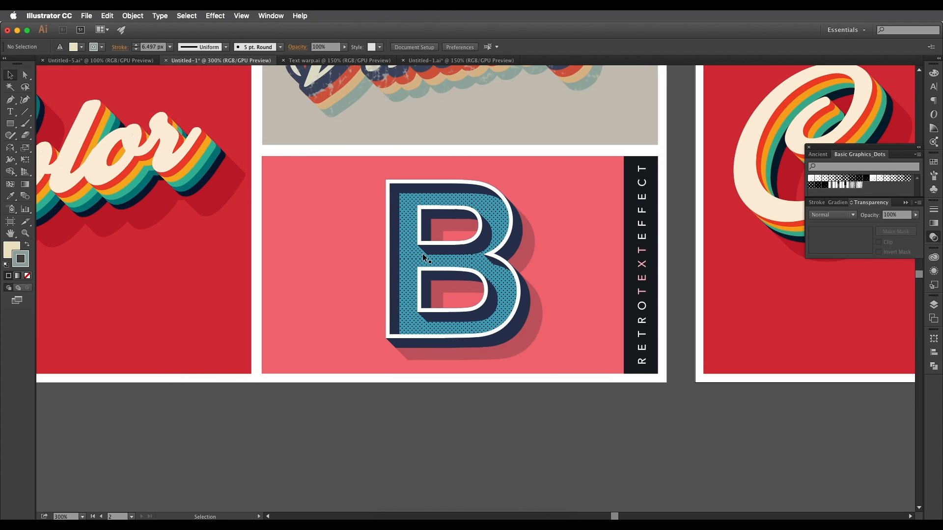
pyautogui.scroll(3, 424, 258)
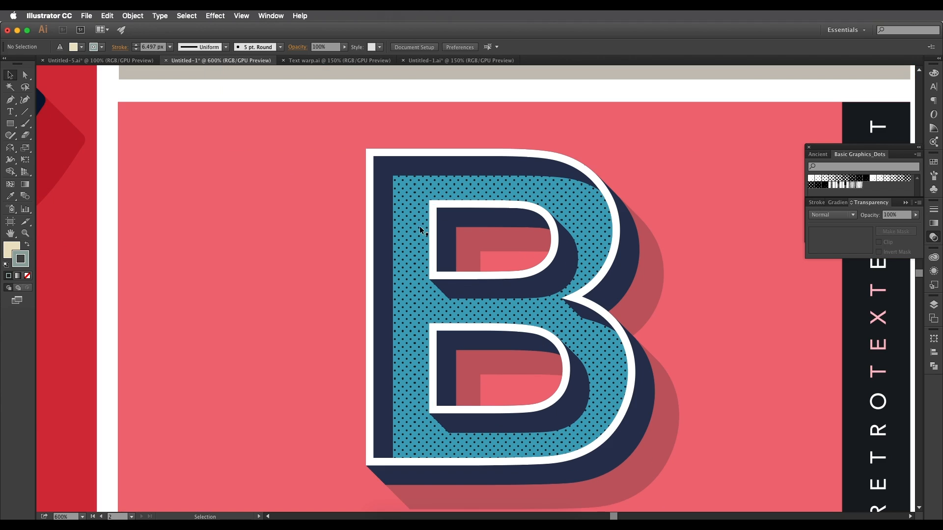
pyautogui.moveTo(420, 201); pyautogui.dragTo(406, 211)
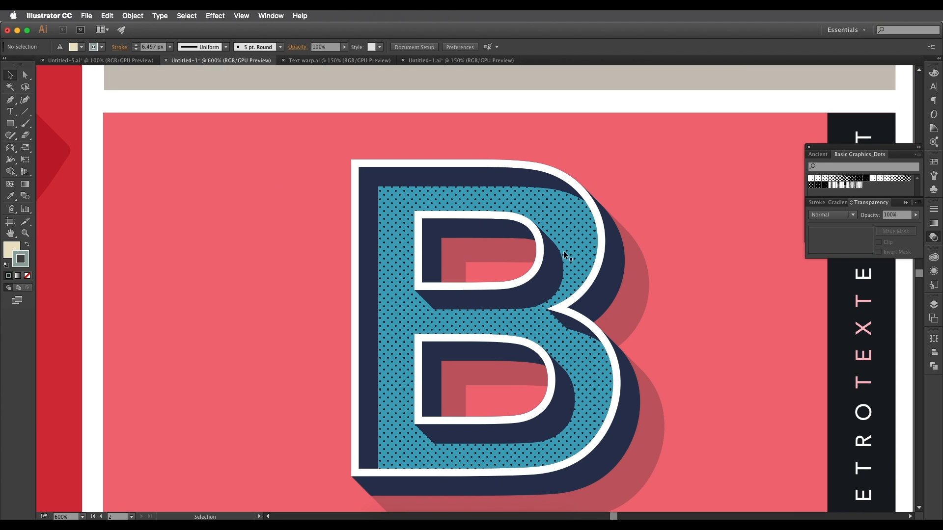
pyautogui.moveTo(441, 313); pyautogui.dragTo(432, 267)
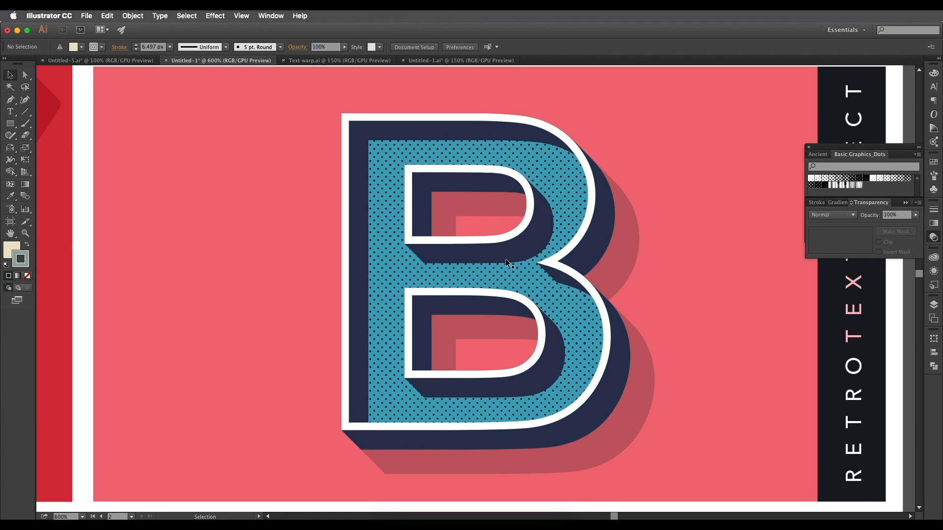
pyautogui.moveTo(556, 301); pyautogui.dragTo(491, 274)
pyautogui.moveTo(433, 267); pyautogui.dragTo(482, 255)
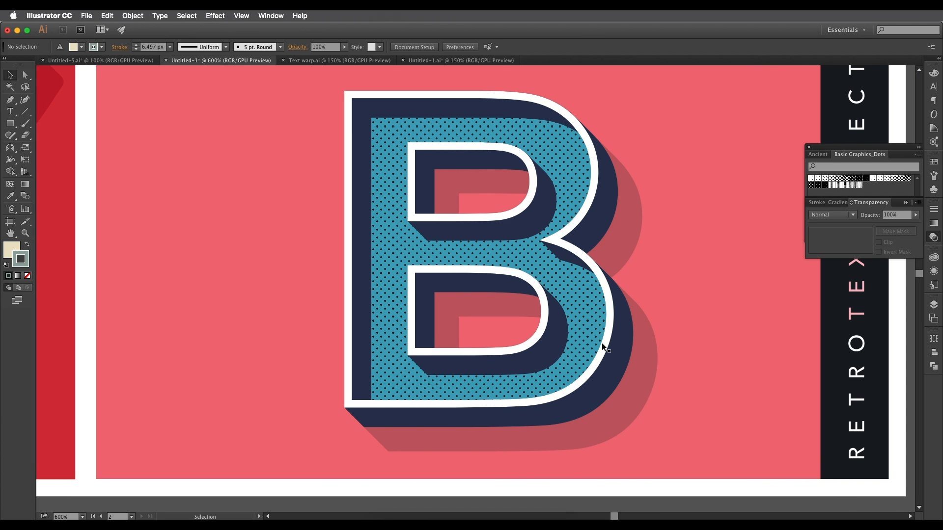
pyautogui.scroll(-3, 494, 361)
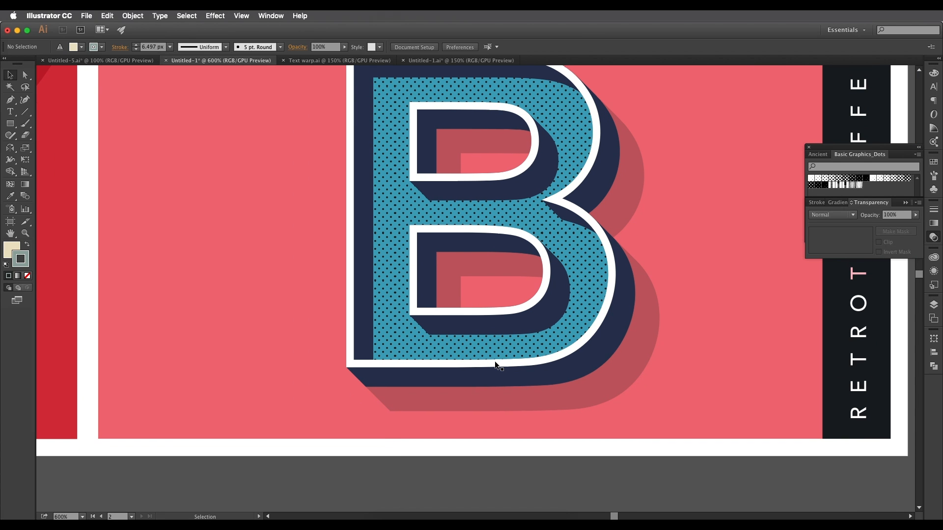
pyautogui.scroll(-5, 495, 364)
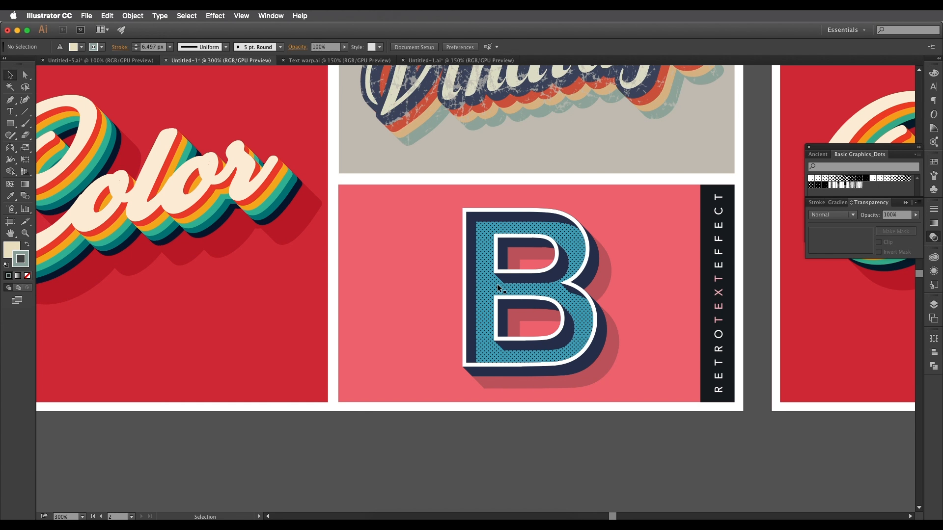
# - Compare the reference artboard's letter B panel with the empty pink panel and its palette on the second artboard
pyautogui.scroll(2, 481, 280)
pyautogui.hscroll(-3, 481, 280)
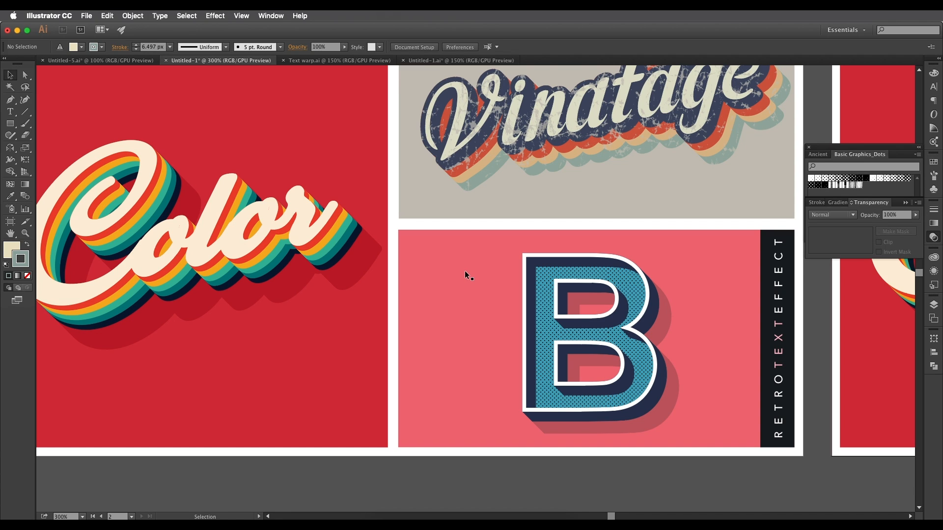
pyautogui.moveTo(624, 329); pyautogui.dragTo(431, 244)
pyautogui.scroll(-2, 514, 310)
pyautogui.moveTo(365, 300); pyautogui.dragTo(340, 294)
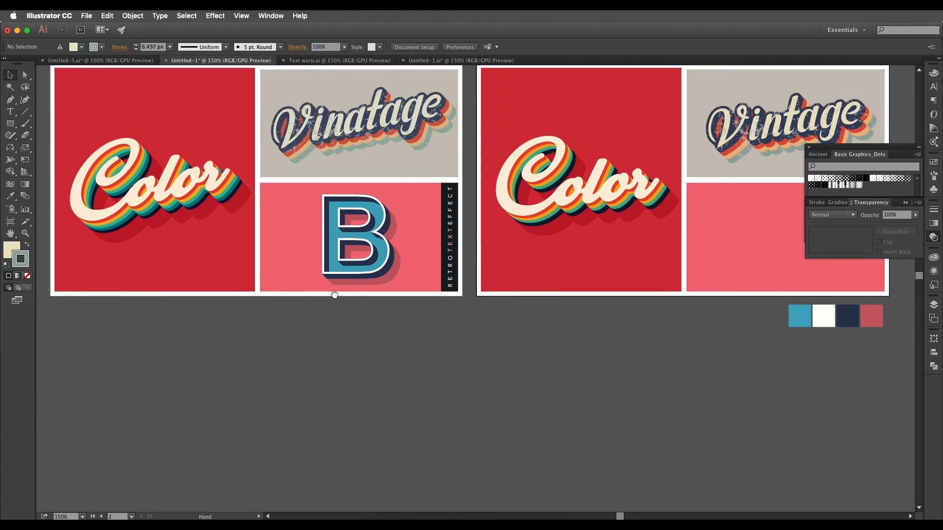
pyautogui.scroll(2, 340, 294)
pyautogui.hscroll(3, 340, 294)
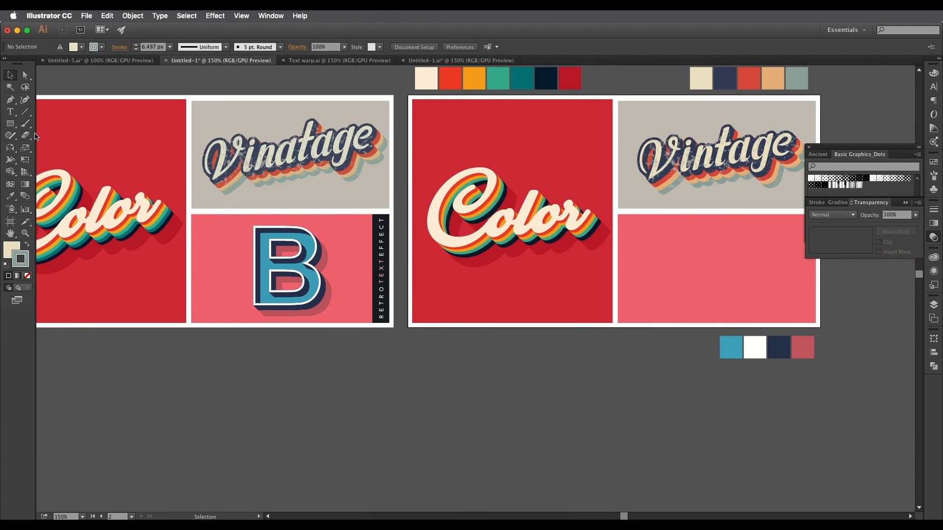
# - Add a text object reading "B" in the empty pink panel of the second artboard
pyautogui.click(5, 107)
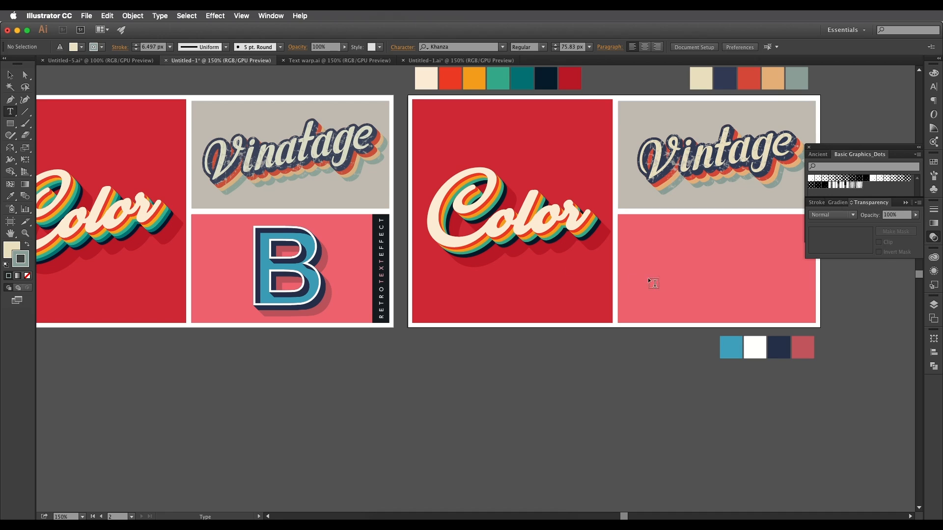
pyautogui.click(671, 269)
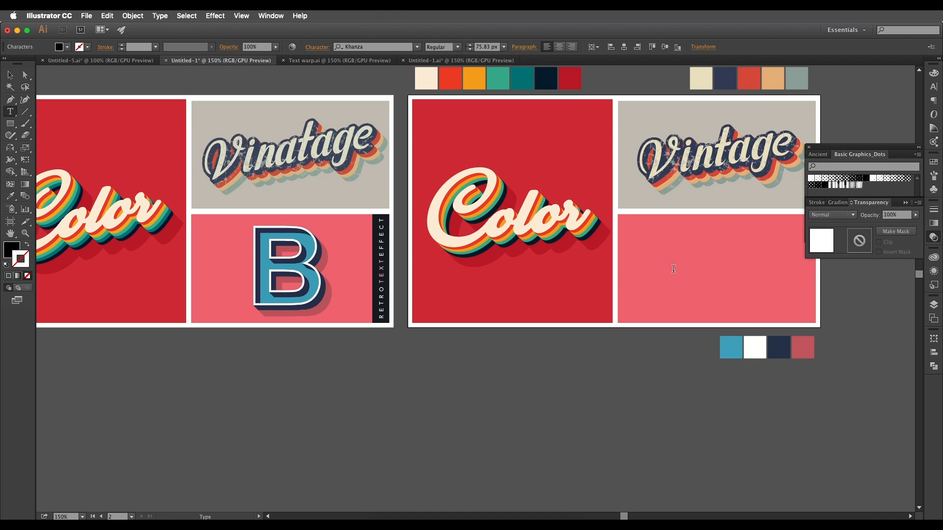
pyautogui.write('B')
pyautogui.click(9, 74)
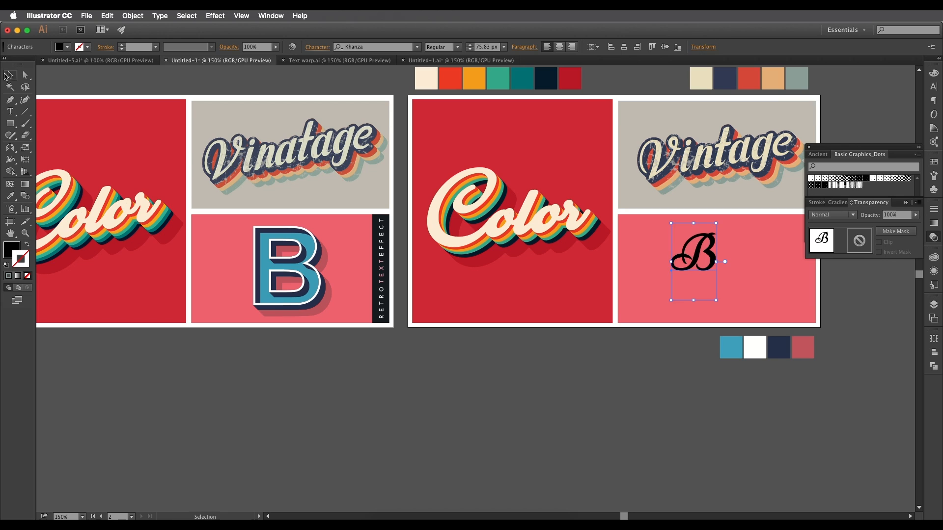
# - Check the font of the reference letter B and set the new letter B to Arial as well
pyautogui.click(306, 276)
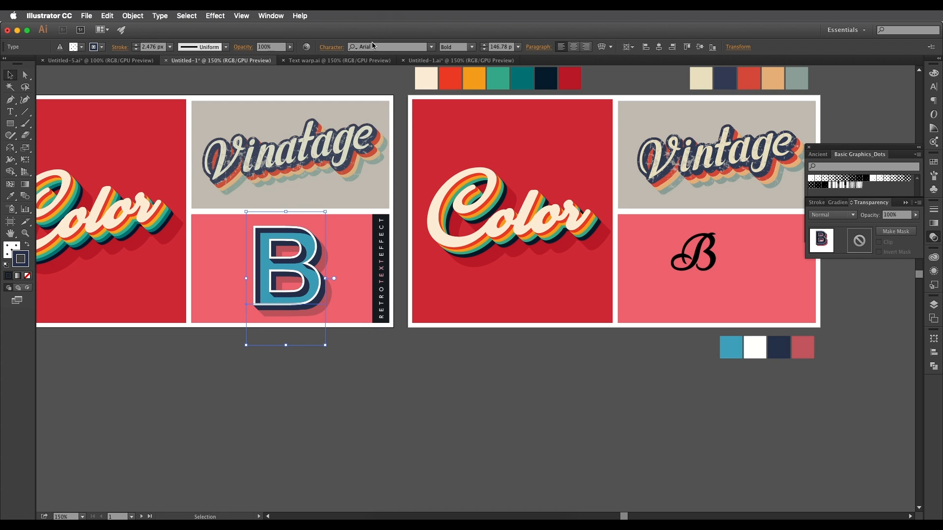
pyautogui.click(706, 261)
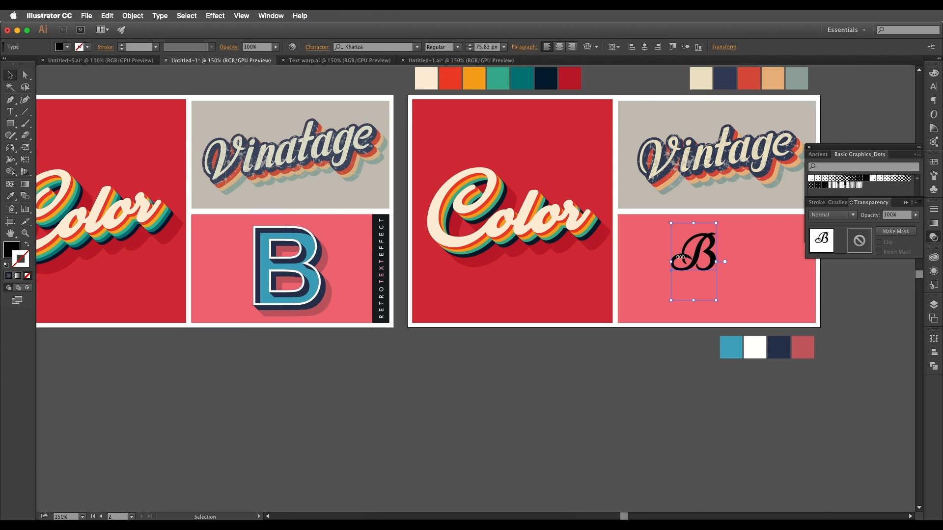
pyautogui.press('super+equal')
pyautogui.press('super+equal')
pyautogui.press('super+equal')
pyautogui.click(364, 50)
pyautogui.write('Ari')
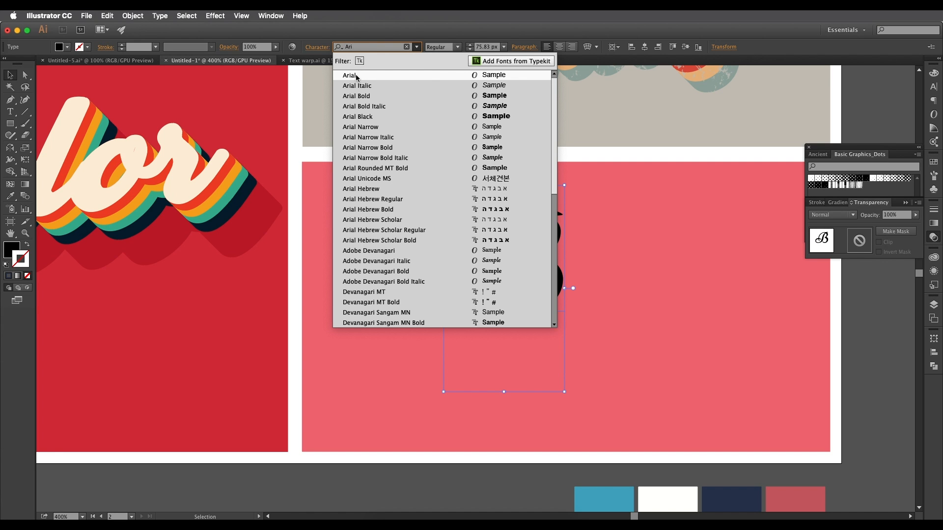
pyautogui.click(359, 77)
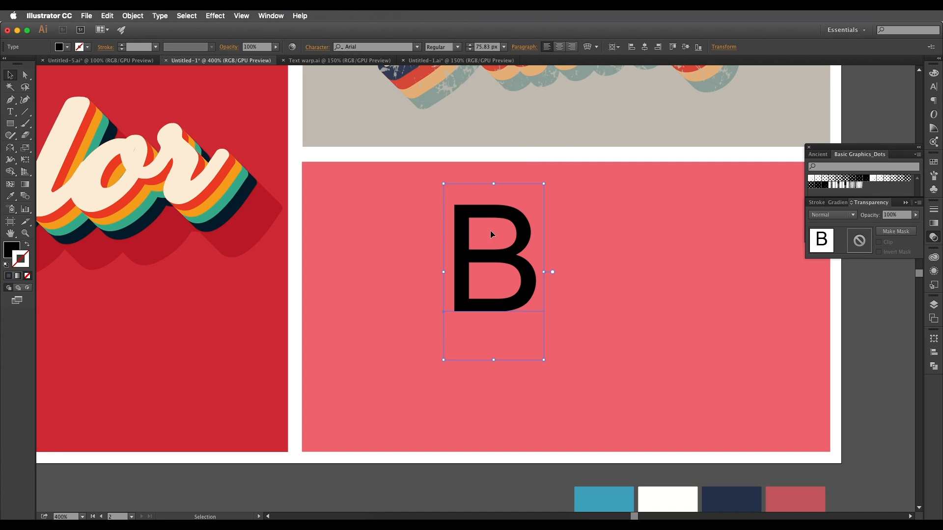
# - Enlarge the new letter B to about 103 px and set its font style to Bold
pyautogui.moveTo(542, 359); pyautogui.dragTo(620, 402)
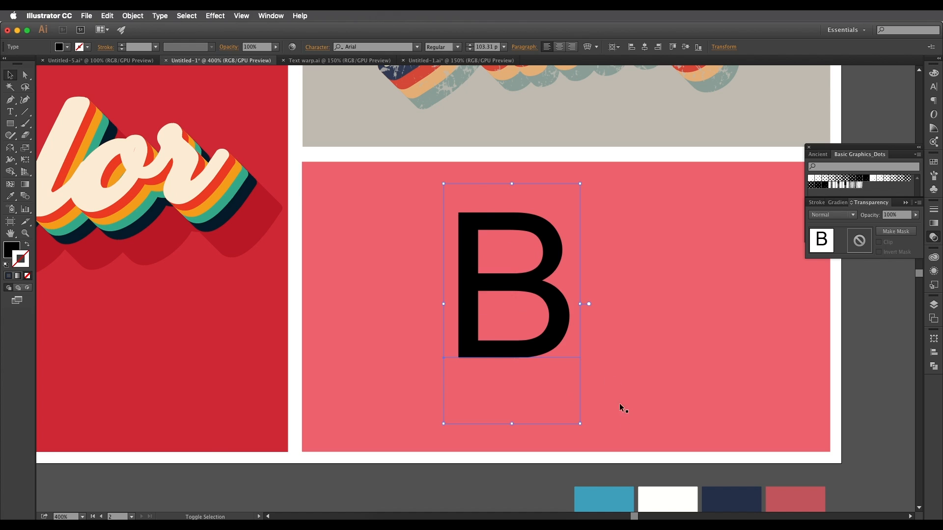
pyautogui.click(457, 47)
pyautogui.click(440, 77)
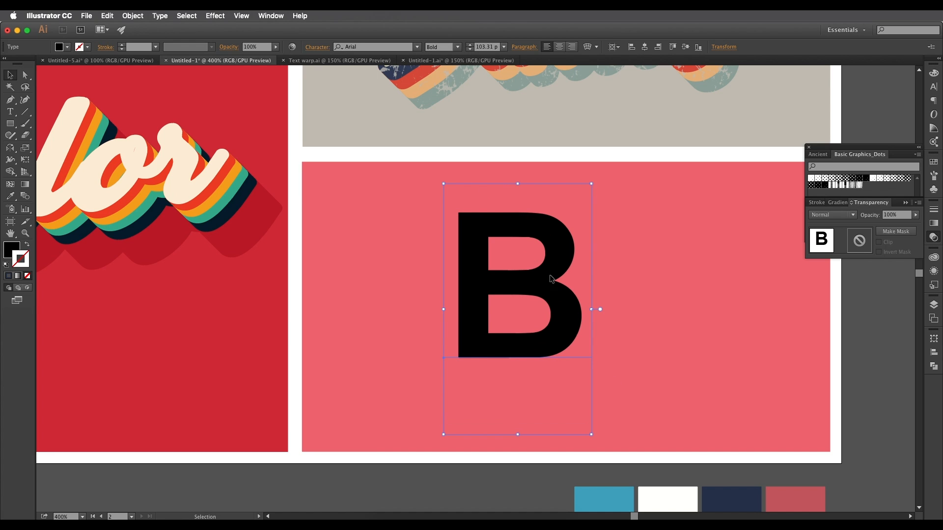
# - Reposition the bold letter B in the pink panel and enlarge it to about 135 px
pyautogui.moveTo(550, 278); pyautogui.dragTo(567, 299)
pyautogui.moveTo(608, 205); pyautogui.dragTo(705, 126)
pyautogui.hscroll(3, 602, 312)
pyautogui.scroll(-1, 601, 311)
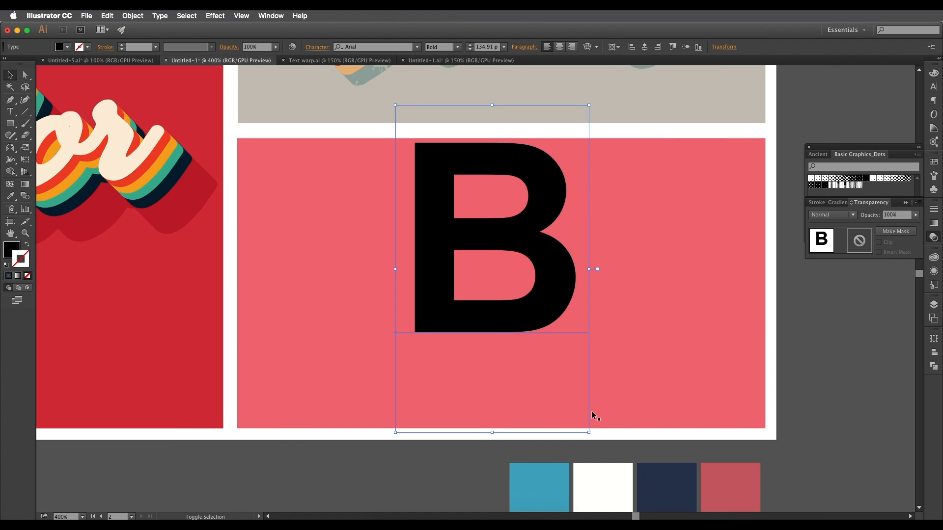
# - Fill the letter B with navy and move the four palette swatches farther below the artboard
pyautogui.moveTo(499, 350); pyautogui.dragTo(499, 408)
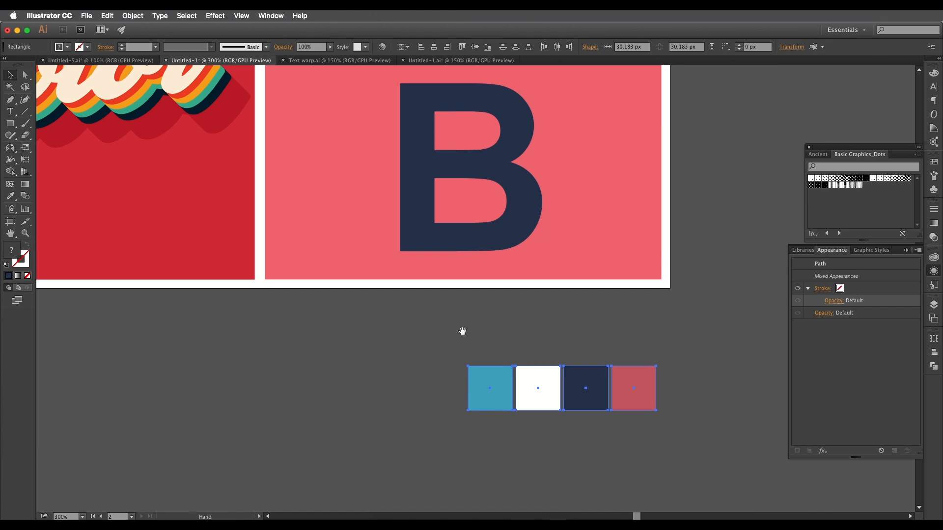
pyautogui.scroll(3, 461, 330)
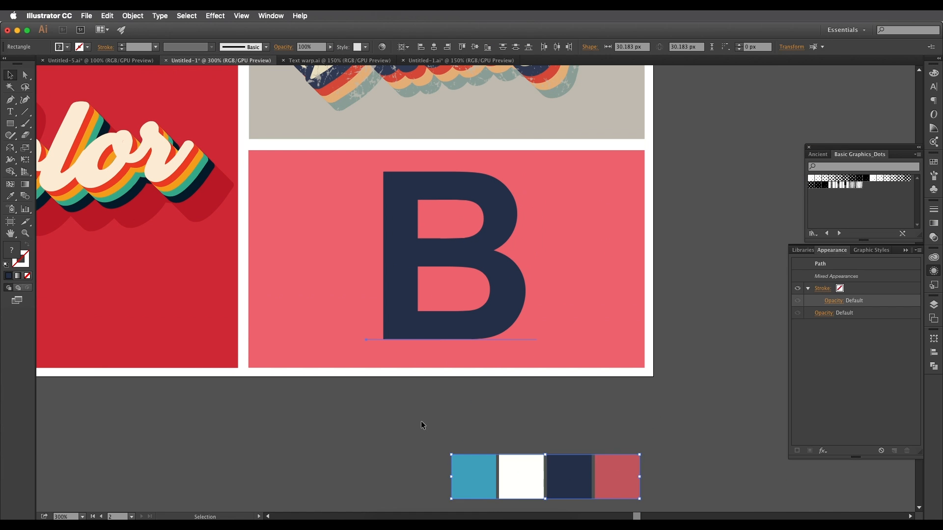
pyautogui.click(453, 316)
pyautogui.moveTo(452, 333); pyautogui.dragTo(453, 254)
# - Move the dotted reference letter B from the first artboard over to the pink panel of the second artboard
pyautogui.press('super+minus')
pyautogui.press('super+minus')
pyautogui.press('super+minus')
pyautogui.press('super+minus')
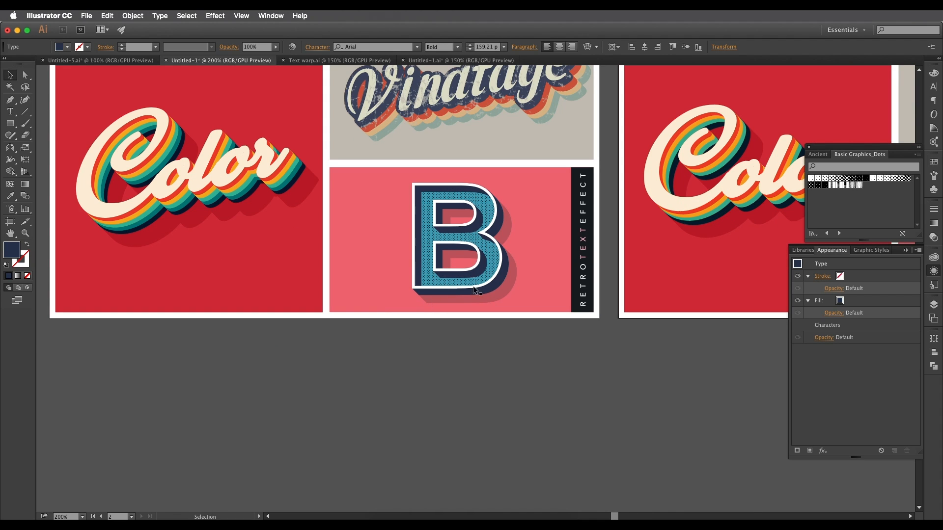
pyautogui.scroll(2, 457, 284)
pyautogui.hscroll(2, 470, 273)
pyautogui.press('super+minus')
pyautogui.moveTo(304, 303); pyautogui.dragTo(656, 308)
pyautogui.hscroll(6, 627, 310)
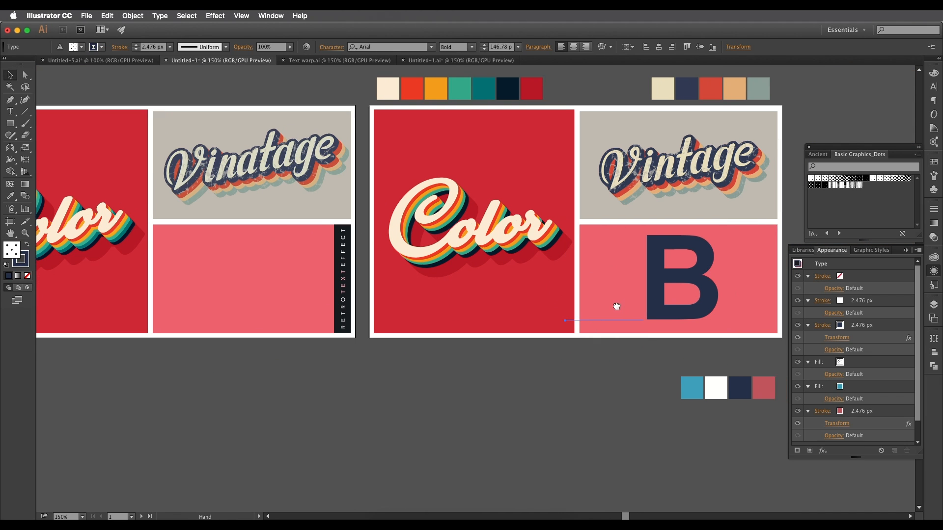
# - Bring the moved reference letter B to the front of the stacking order
pyautogui.rightClick(467, 308)
pyautogui.moveTo(511, 397)
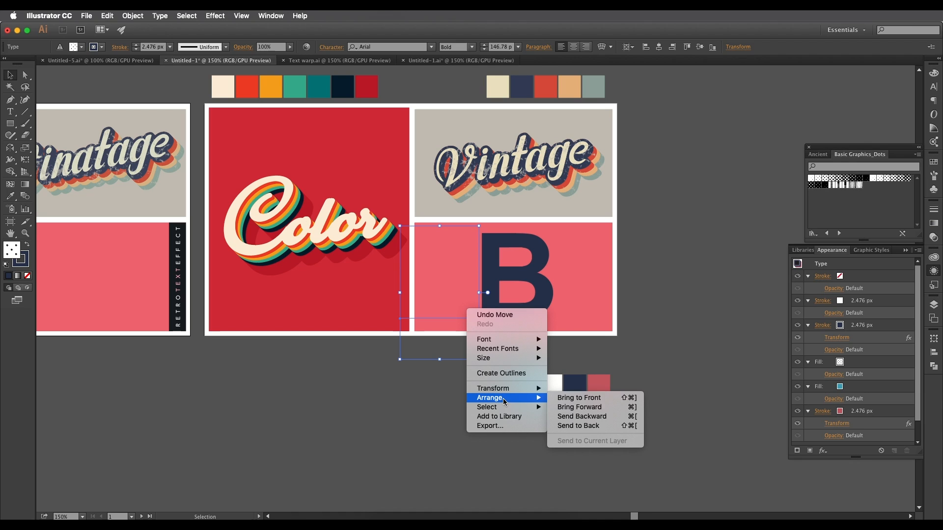
pyautogui.click(565, 399)
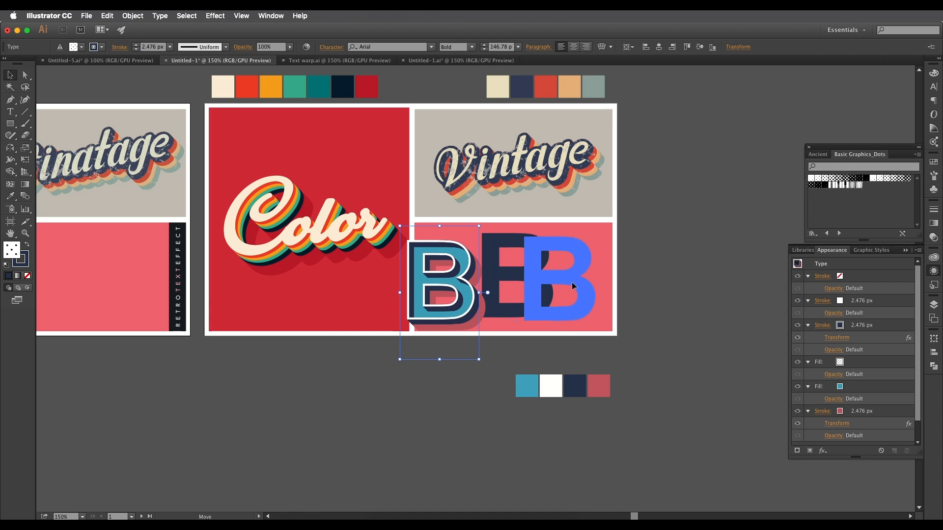
# - Arrange the reference B and the navy B side by side in the pink panel, scaling the navy one to about 151 px
pyautogui.moveTo(460, 290); pyautogui.dragTo(490, 285)
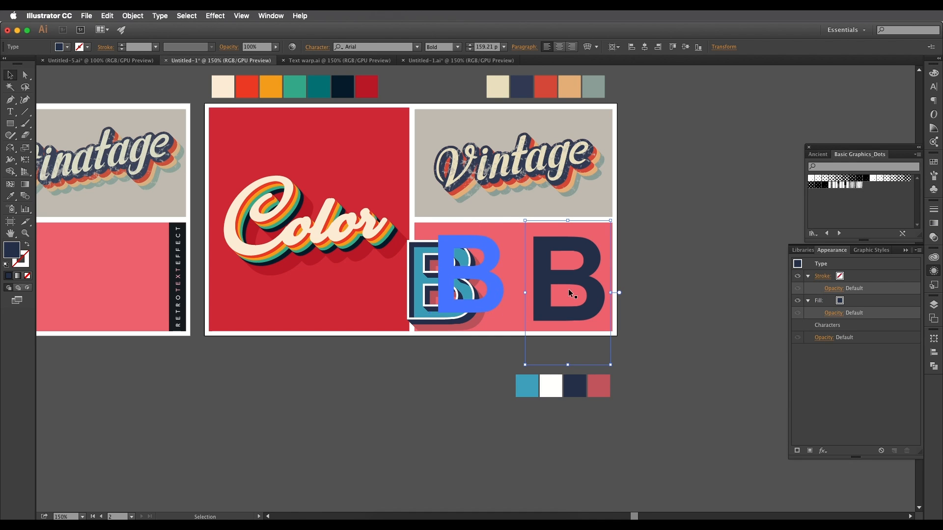
pyautogui.press('space')
pyautogui.moveTo(577, 282)
pyautogui.mouseDown()
pyautogui.moveTo(558, 279)
pyautogui.moveTo(578, 288)
pyautogui.mouseUp()
pyautogui.press('space')
pyautogui.click(561, 278)
pyautogui.click(611, 278)
# - Remove the fill from the plain navy letter B beside the reference
pyautogui.scroll(1, 528, 284)
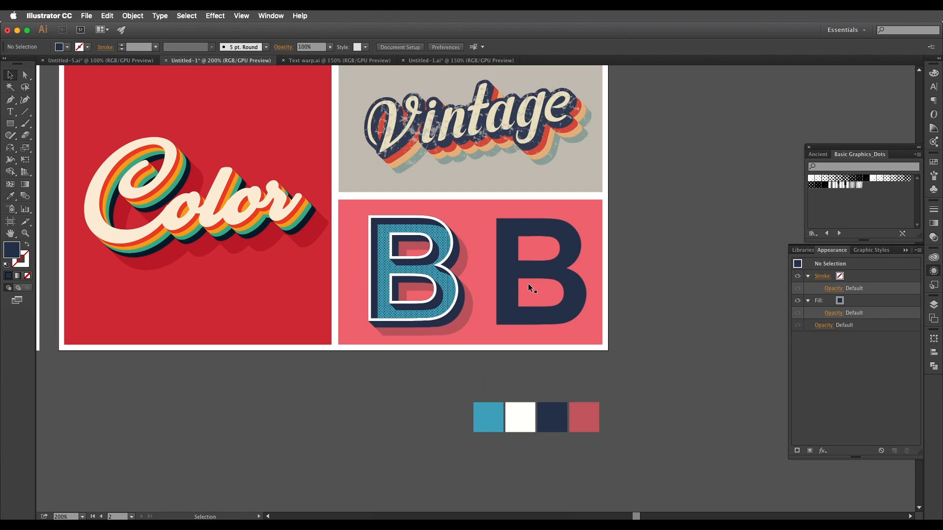
pyautogui.scroll(-1, 521, 280)
pyautogui.scroll(1, 516, 275)
pyautogui.scroll(1, 494, 273)
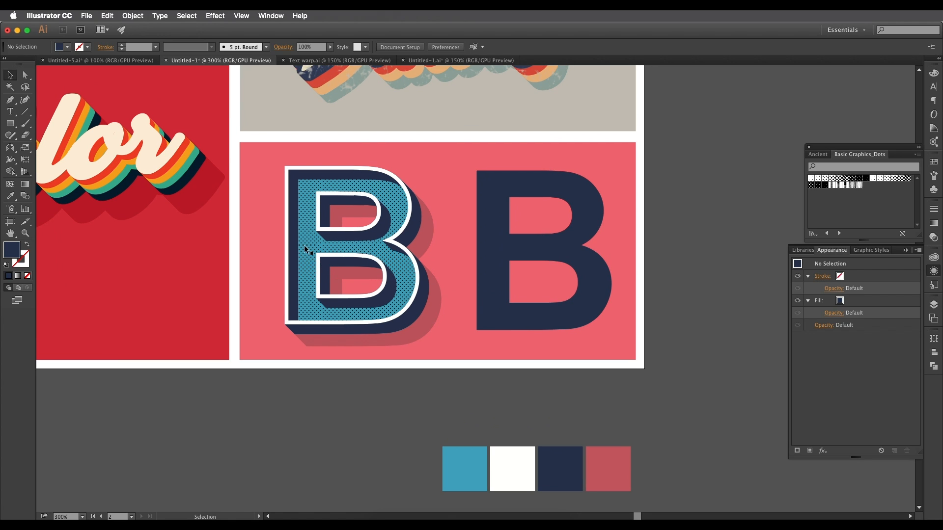
pyautogui.hscroll(4, 373, 261)
pyautogui.scroll(-1, 374, 260)
pyautogui.click(460, 283)
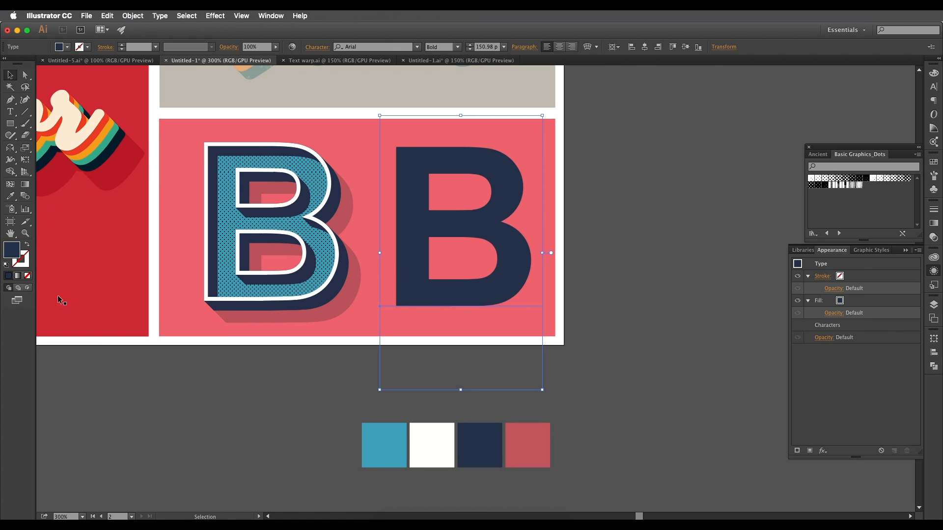
pyautogui.click(28, 276)
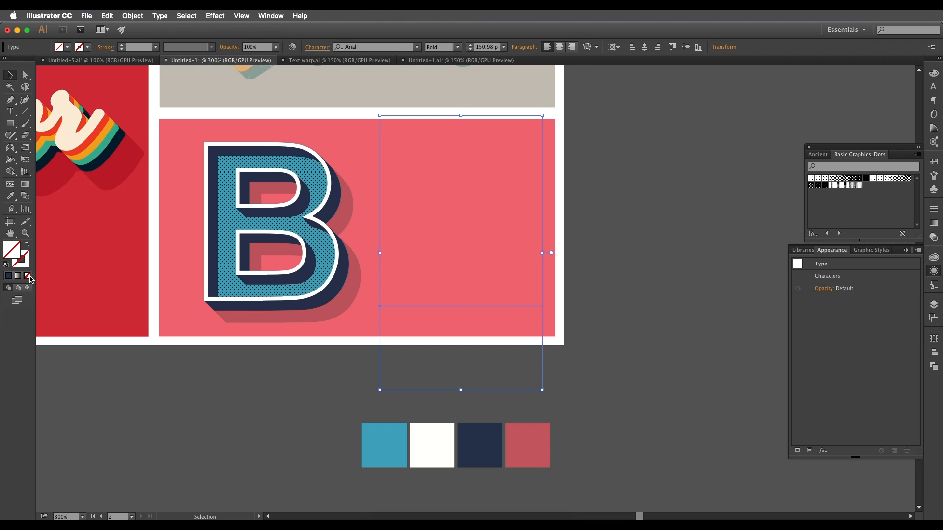
# - Add a new fill to the plain letter B's appearance and color it with the palette's blue swatch
pyautogui.click(810, 450)
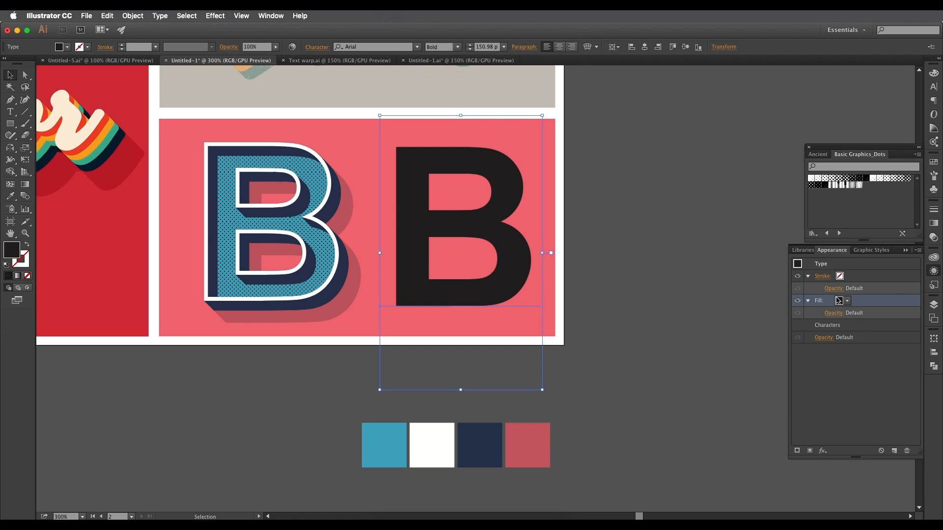
pyautogui.press('i')
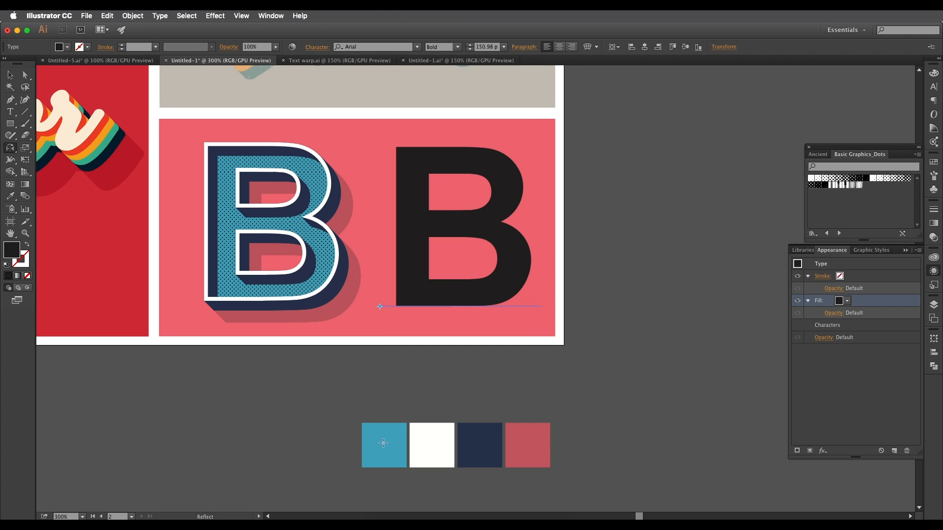
pyautogui.click(389, 443)
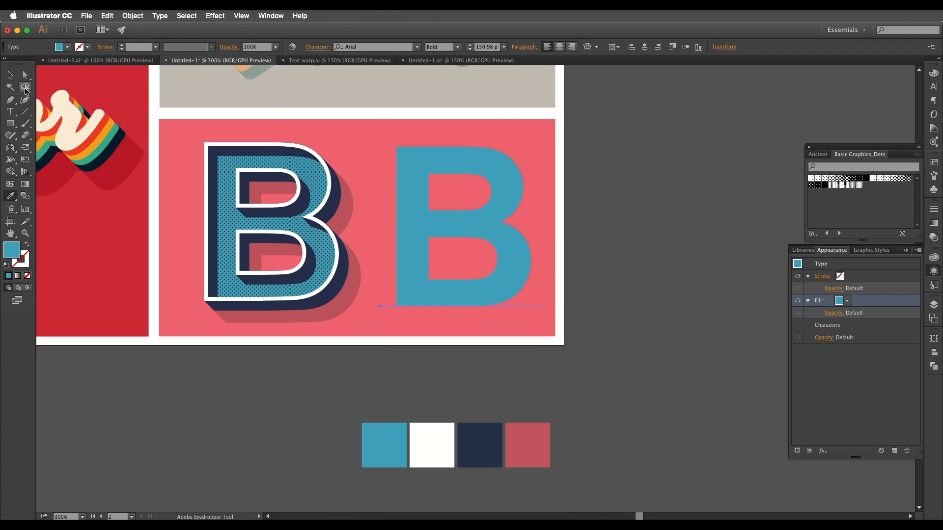
pyautogui.click(10, 75)
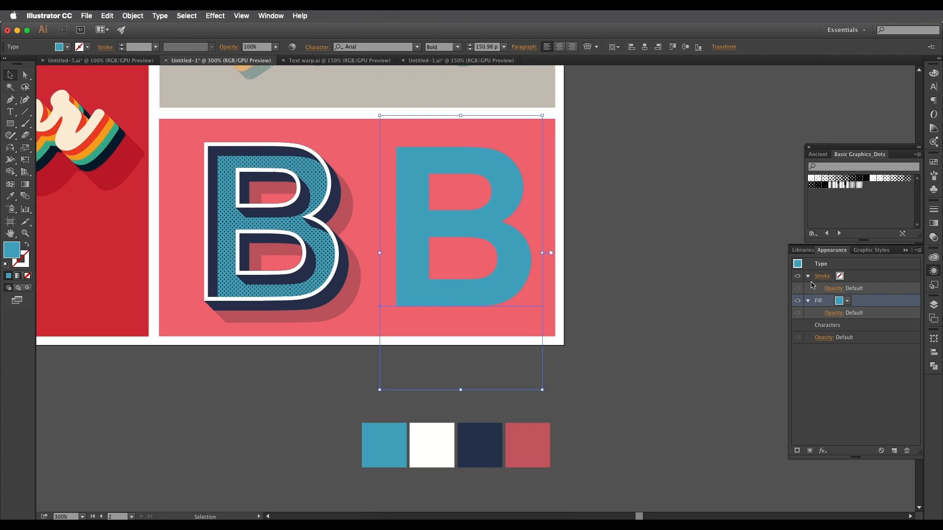
# - Give the blue letter B a white stroke in its appearance
pyautogui.click(863, 282)
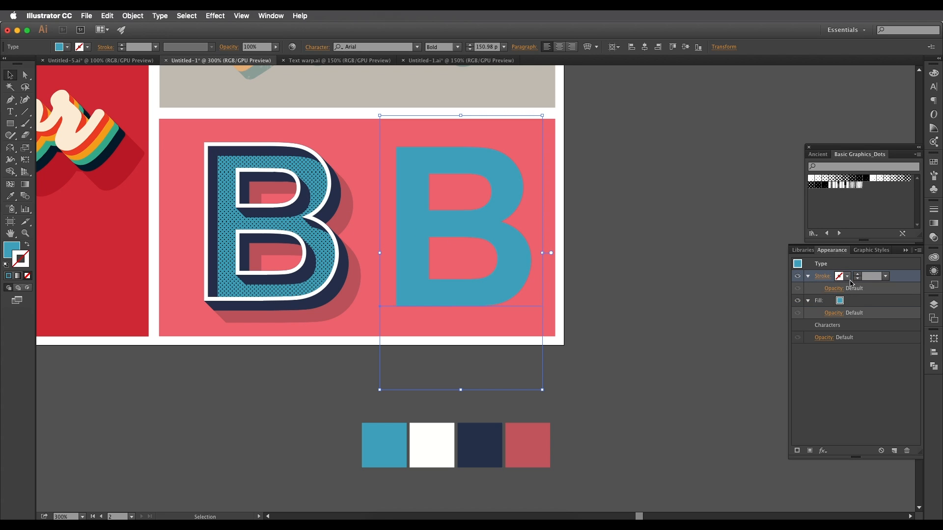
pyautogui.click(848, 277)
pyautogui.click(759, 294)
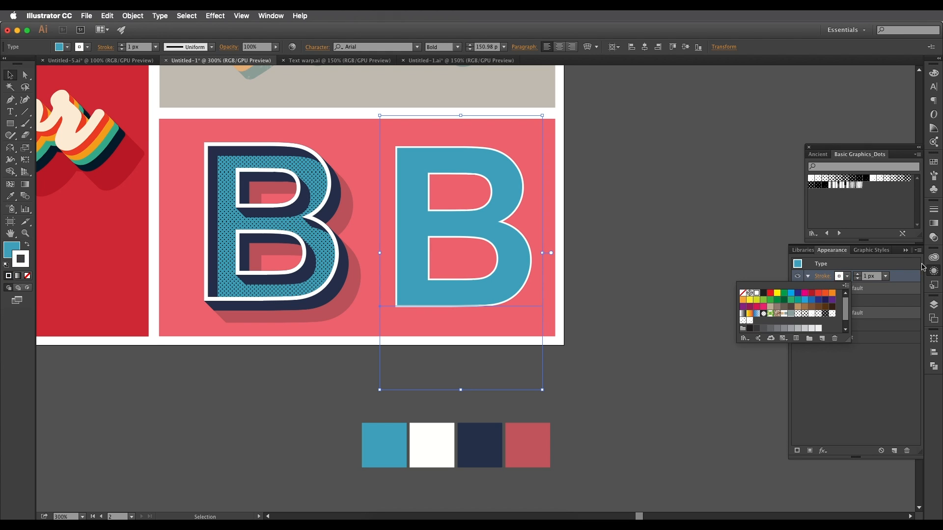
pyautogui.press('Escape')
pyautogui.press('i')
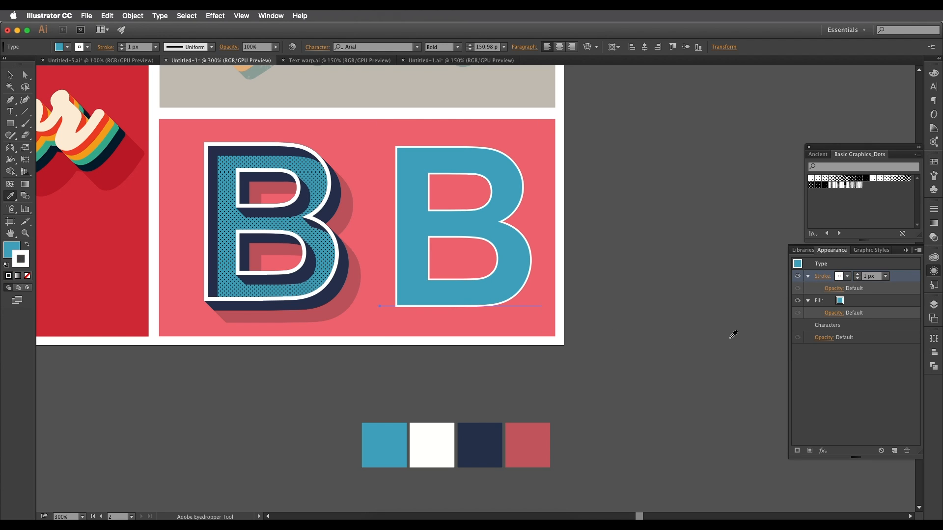
# - Set the weight of the letter's white stroke to 3 px
pyautogui.doubleClick(866, 278)
pyautogui.write('53')
pyautogui.press('Return')
pyautogui.doubleClick(868, 278)
pyautogui.write('2')
pyautogui.press('Return')
pyautogui.doubleClick(865, 279)
pyautogui.write('3')
pyautogui.press('Return')
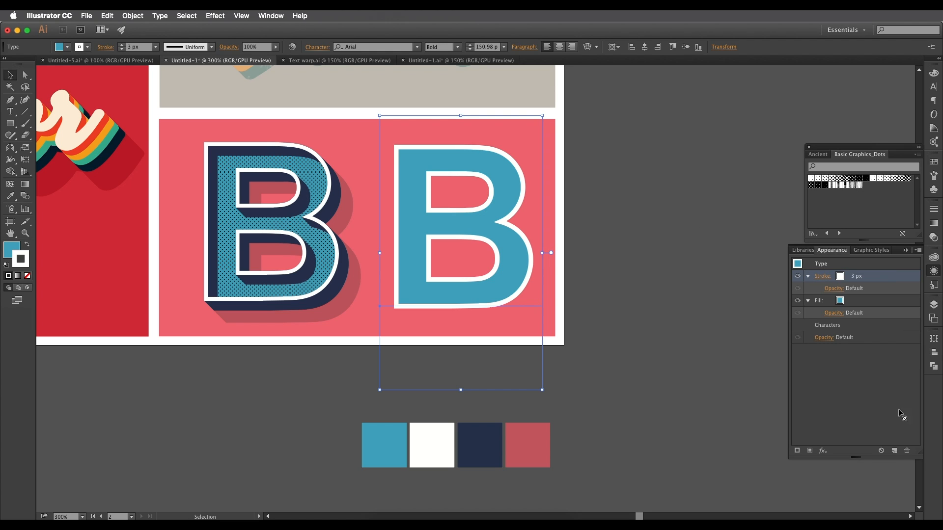
# - Duplicate the white 3 px stroke and color the lower copy with the palette's navy swatch
pyautogui.click(894, 451)
pyautogui.click(892, 305)
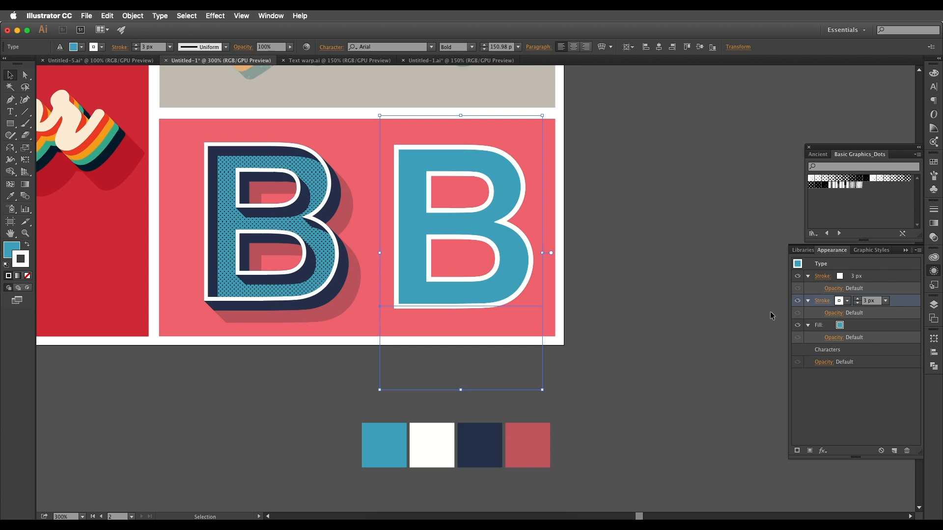
pyautogui.press('i')
pyautogui.keyDown('shift'); pyautogui.click(499, 458); pyautogui.keyUp('shift')
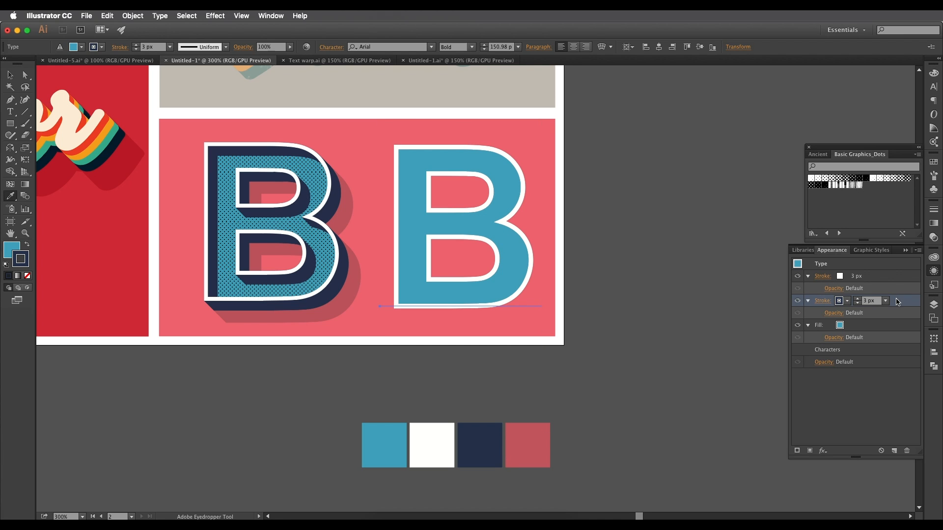
# - Add a Transform effect to the letter's navy stroke with preview on, moving it 1 px horizontally and 1 px vertically
pyautogui.click(824, 452)
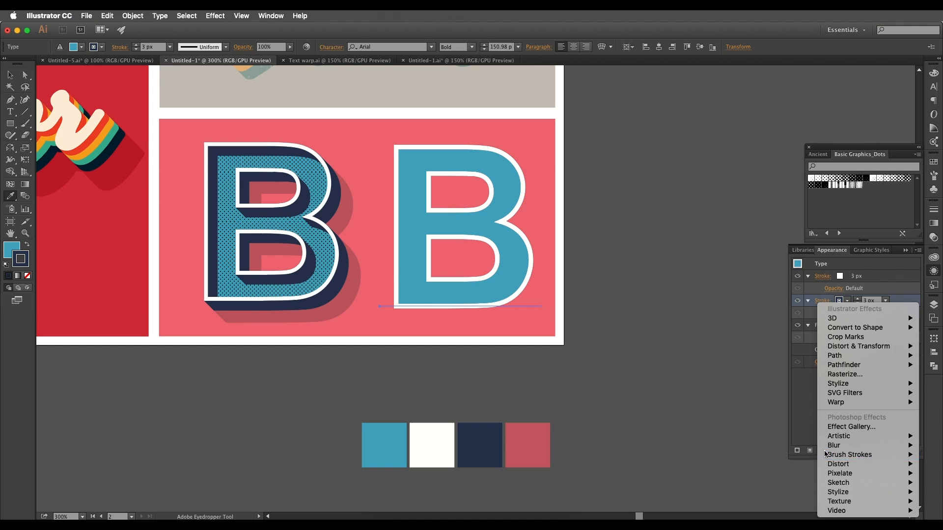
pyautogui.moveTo(833, 348)
pyautogui.click(773, 374)
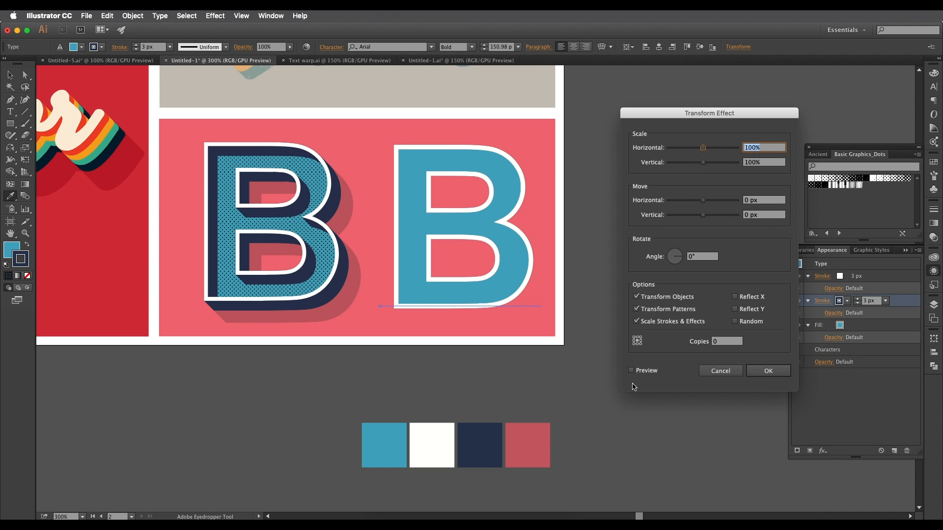
pyautogui.click(631, 370)
pyautogui.doubleClick(745, 201)
pyautogui.write('1')
pyautogui.doubleClick(747, 215)
pyautogui.write('1')
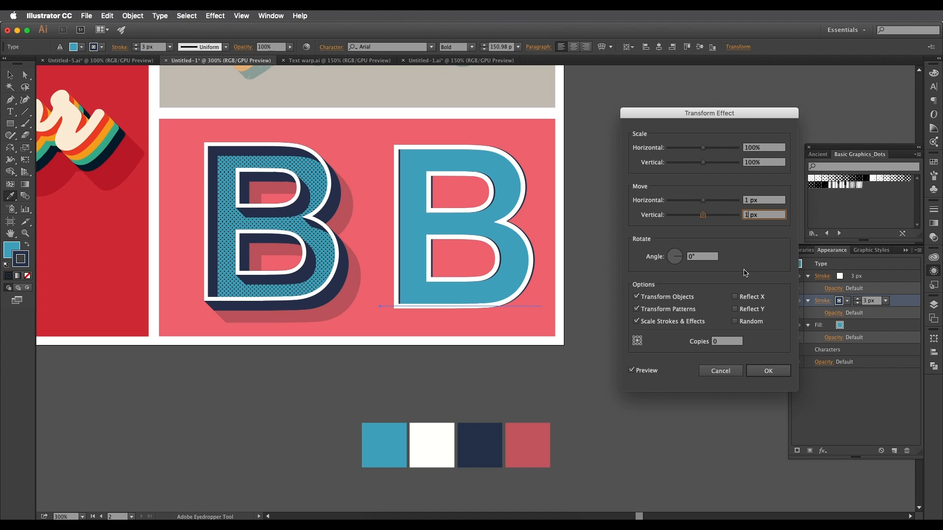
# - Set the Transform effect to 15 copies and apply it to the navy stroke
pyautogui.doubleClick(728, 341)
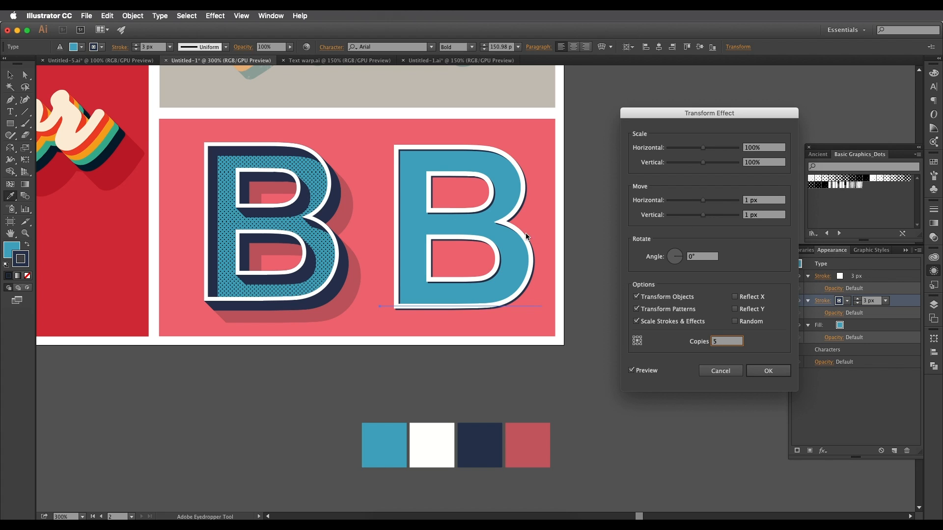
pyautogui.click(700, 340)
pyautogui.click(764, 217)
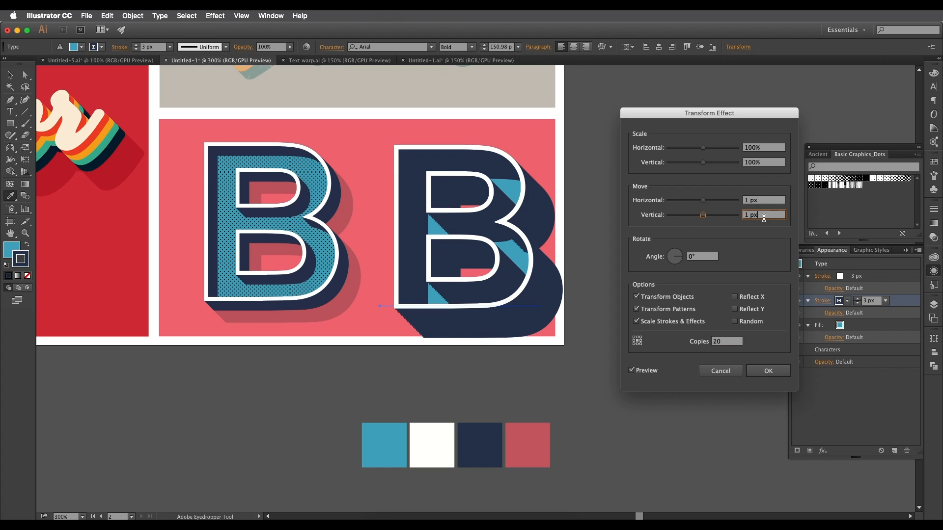
pyautogui.click(722, 342)
pyautogui.click(764, 216)
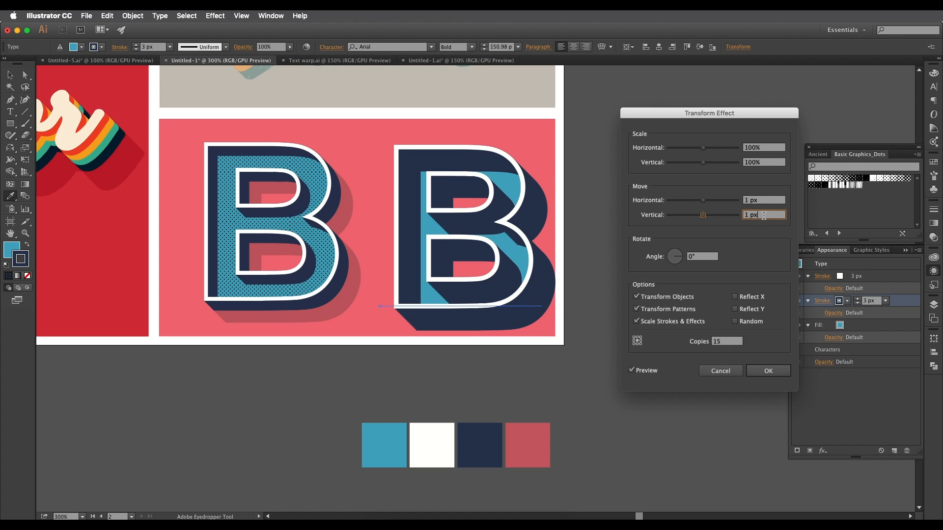
pyautogui.click(767, 371)
# - Reduce the navy stroke's Transform move to 0.1 px horizontally and vertically, with preview on
pyautogui.scroll(2, 421, 216)
pyautogui.moveTo(465, 218); pyautogui.dragTo(501, 228)
pyautogui.scroll(1, 484, 252)
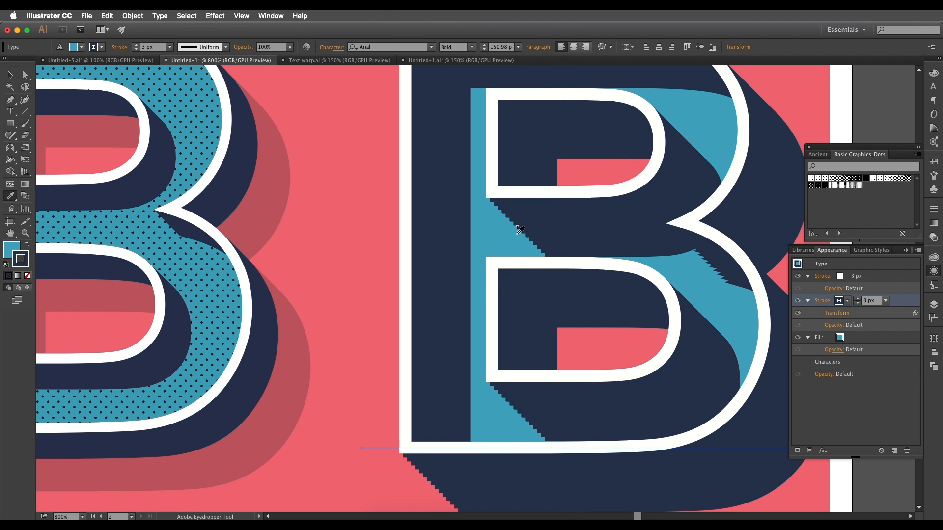
pyautogui.moveTo(238, 190); pyautogui.dragTo(313, 219)
pyautogui.moveTo(530, 326); pyautogui.dragTo(381, 272)
pyautogui.moveTo(496, 269); pyautogui.dragTo(504, 267)
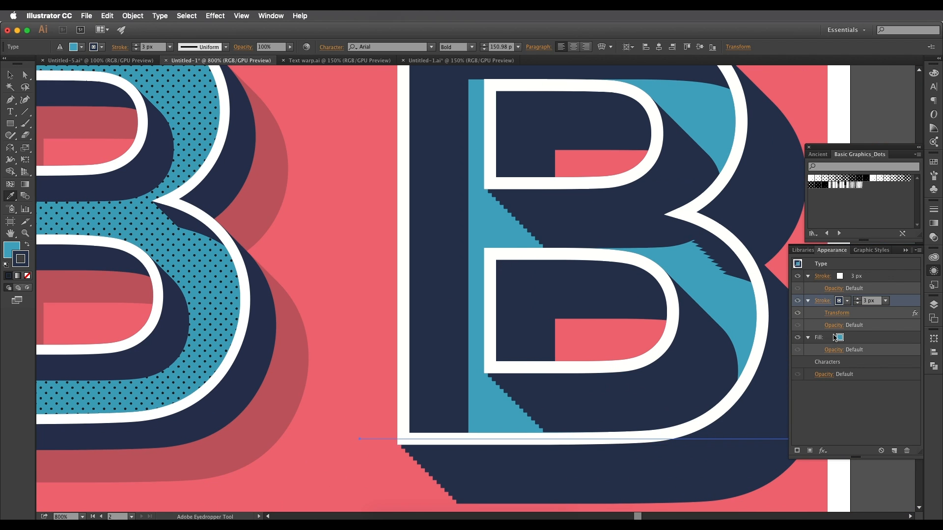
pyautogui.click(841, 316)
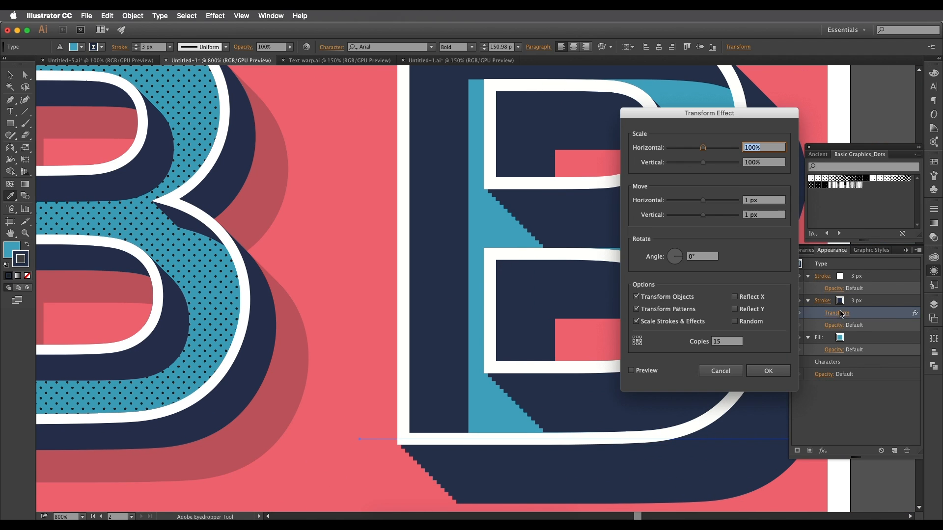
pyautogui.click(746, 202)
pyautogui.write('0.')
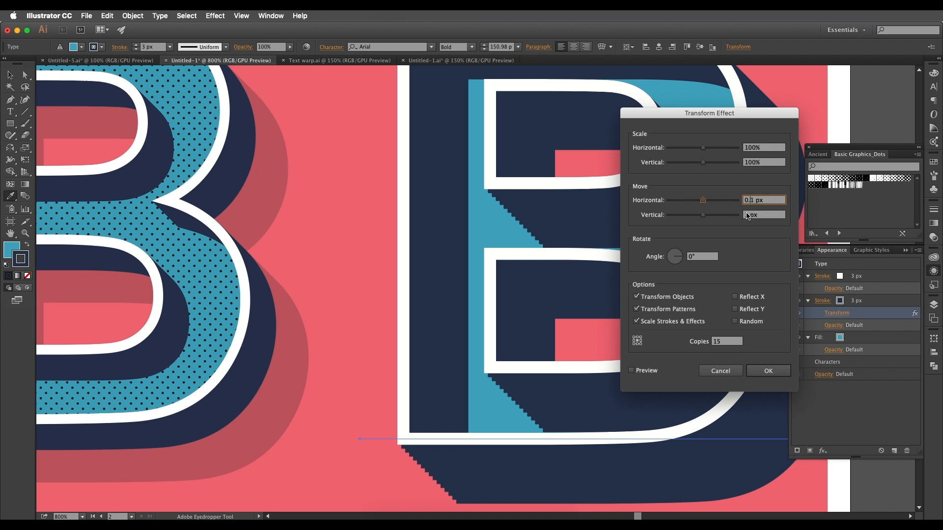
pyautogui.click(745, 216)
pyautogui.write('0.')
pyautogui.click(632, 370)
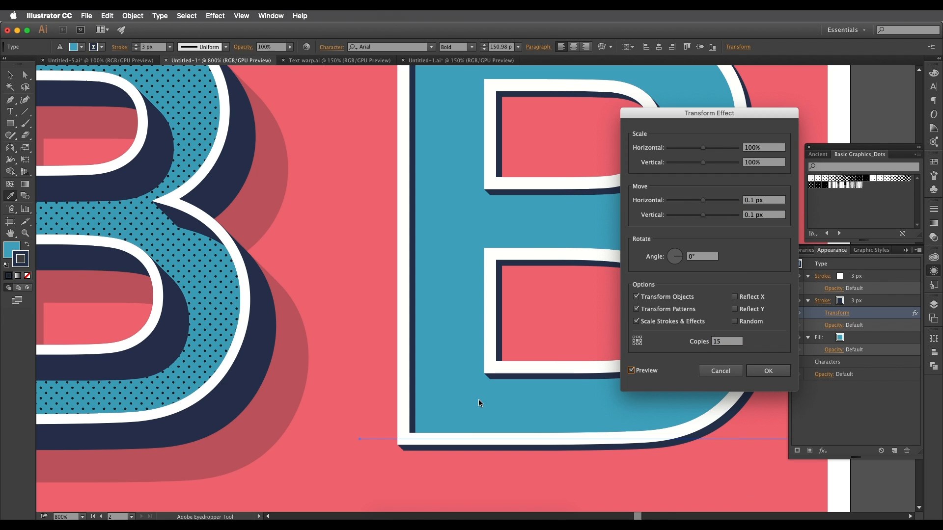
# - Increase the navy stroke's Transform copies to 80 and apply the effect
pyautogui.moveTo(725, 342); pyautogui.dragTo(694, 345)
pyautogui.click(773, 215)
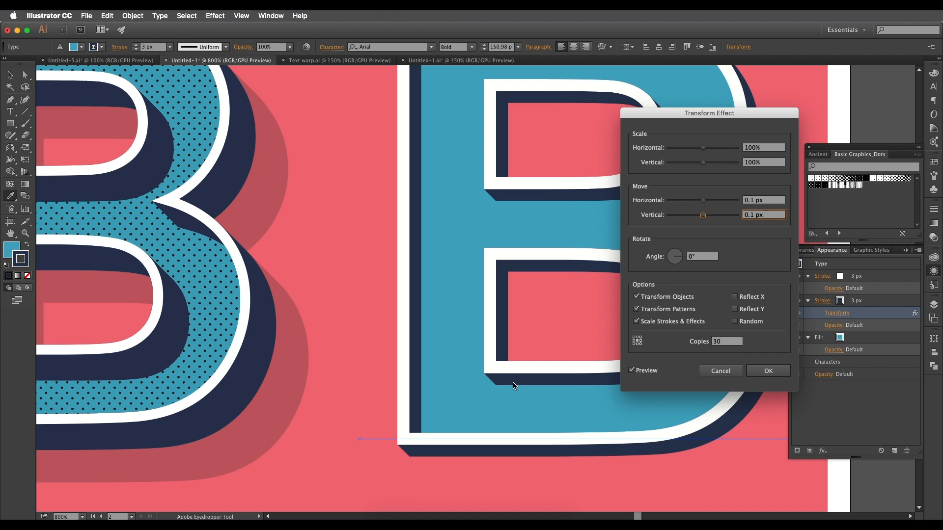
pyautogui.moveTo(725, 345); pyautogui.dragTo(707, 347)
pyautogui.click(759, 215)
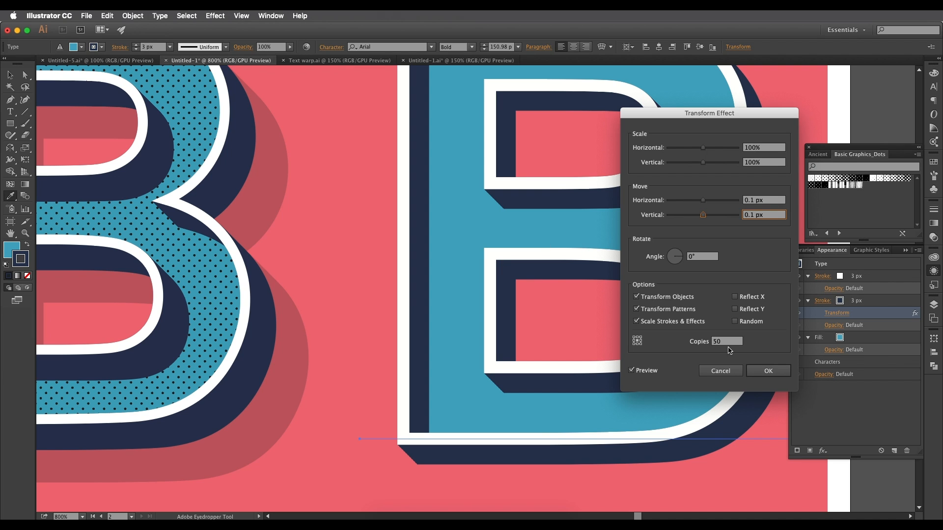
pyautogui.moveTo(729, 345); pyautogui.dragTo(691, 344)
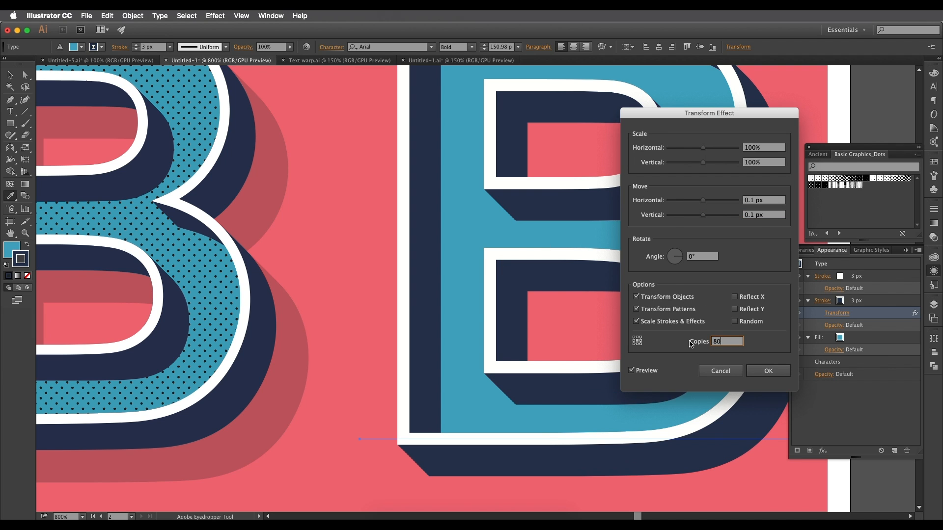
pyautogui.press('Return')
pyautogui.scroll(-2, 599, 341)
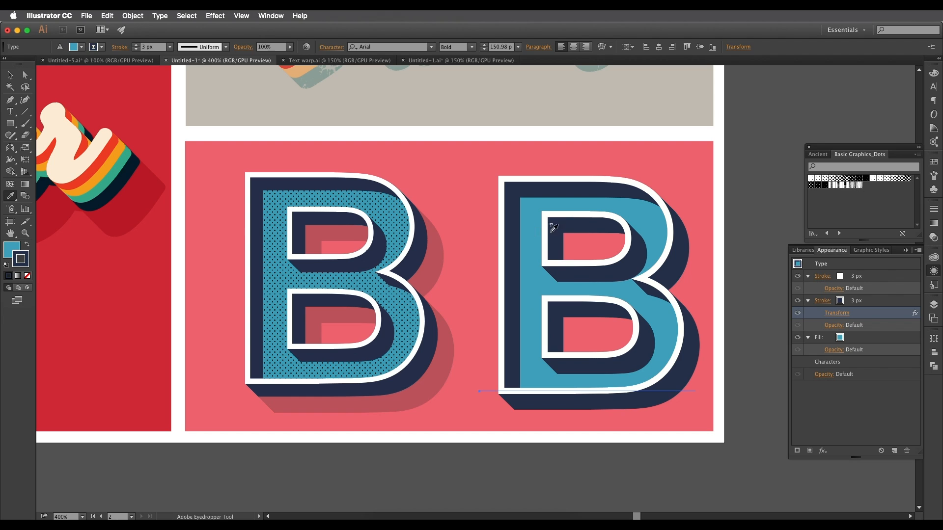
# - Duplicate the blue fill in the right-hand letter B's appearance
pyautogui.click(10, 75)
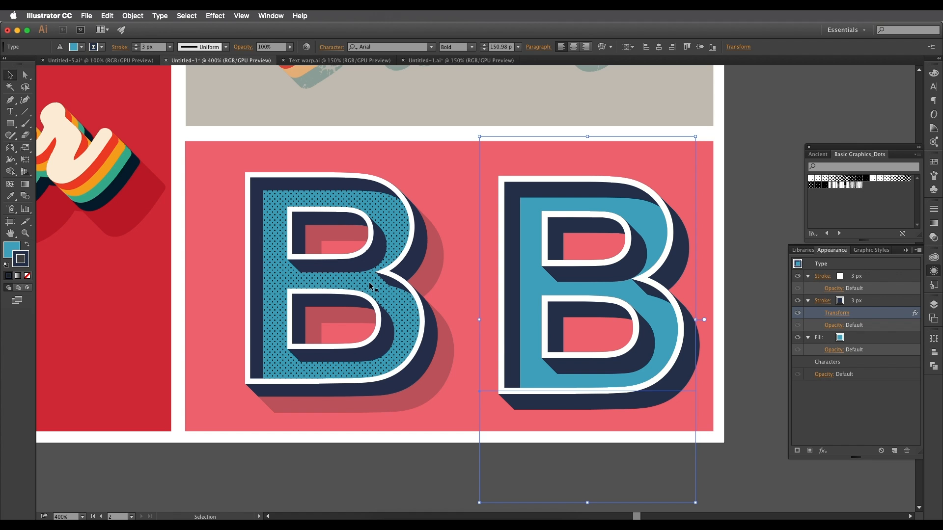
pyautogui.moveTo(541, 341); pyautogui.dragTo(558, 307)
pyautogui.scroll(2, 423, 294)
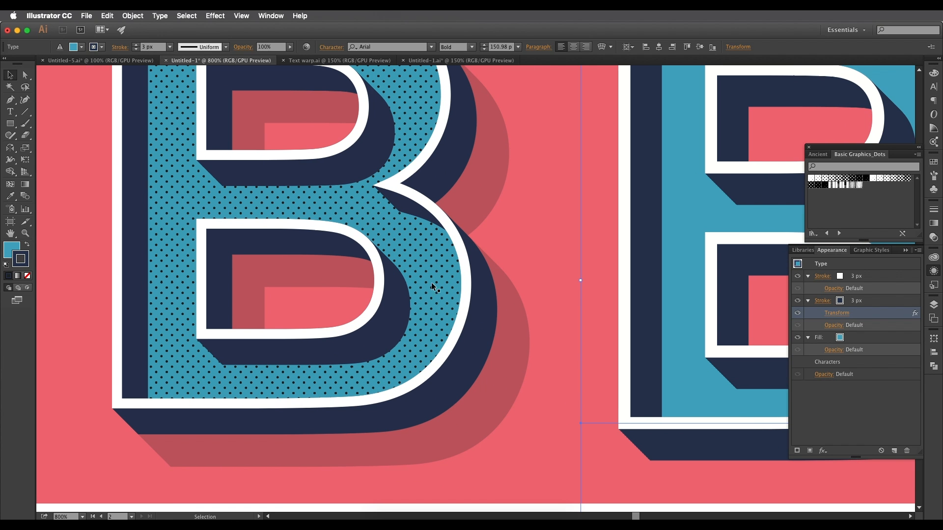
pyautogui.click(867, 339)
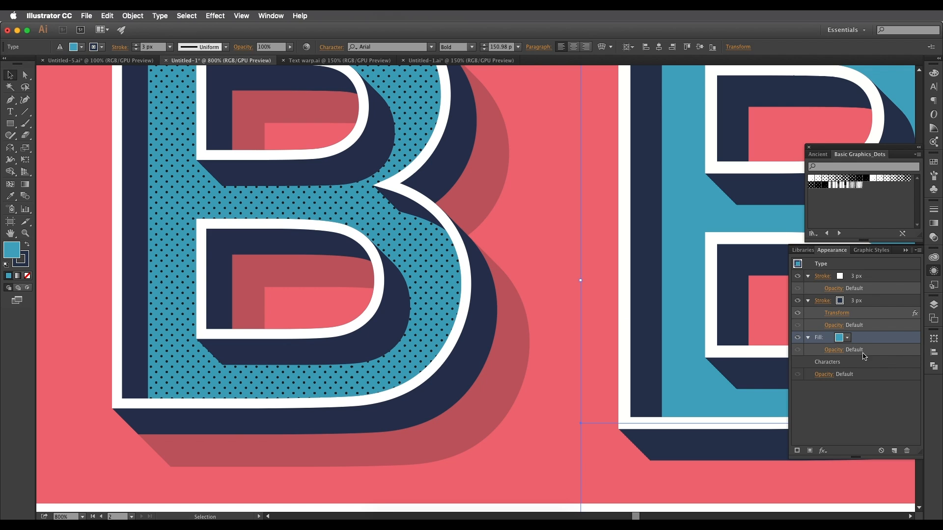
pyautogui.click(894, 451)
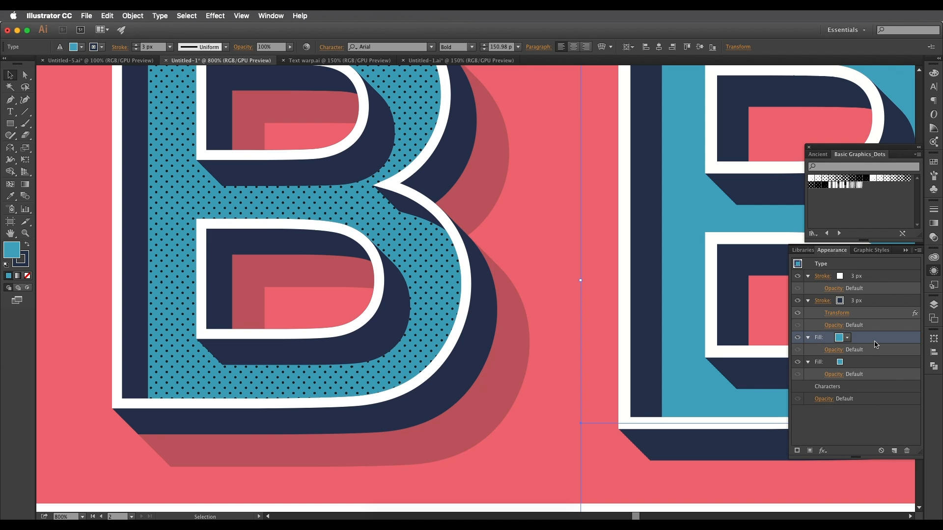
# - Apply a dot pattern from the Basic Graphics_Dots swatch library to the upper fill of the right-hand letter B
pyautogui.click(848, 338)
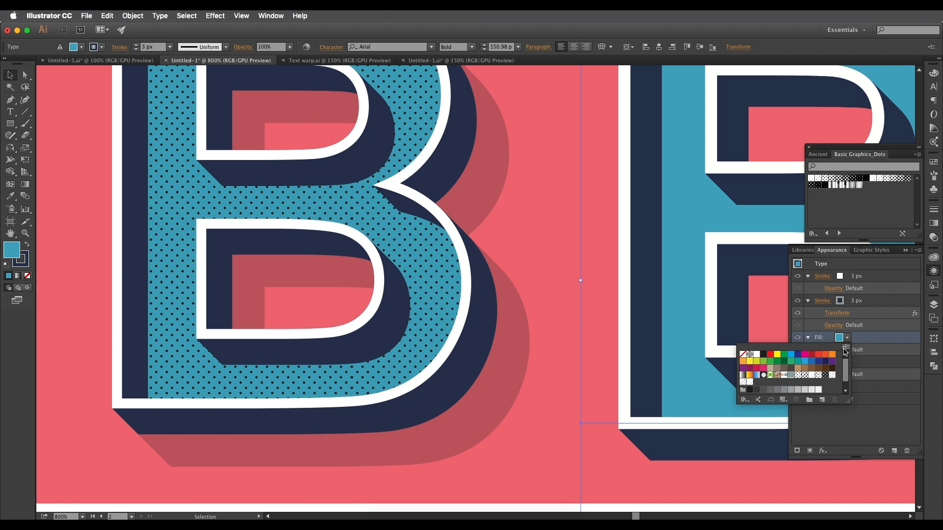
pyautogui.click(845, 349)
pyautogui.moveTo(808, 493)
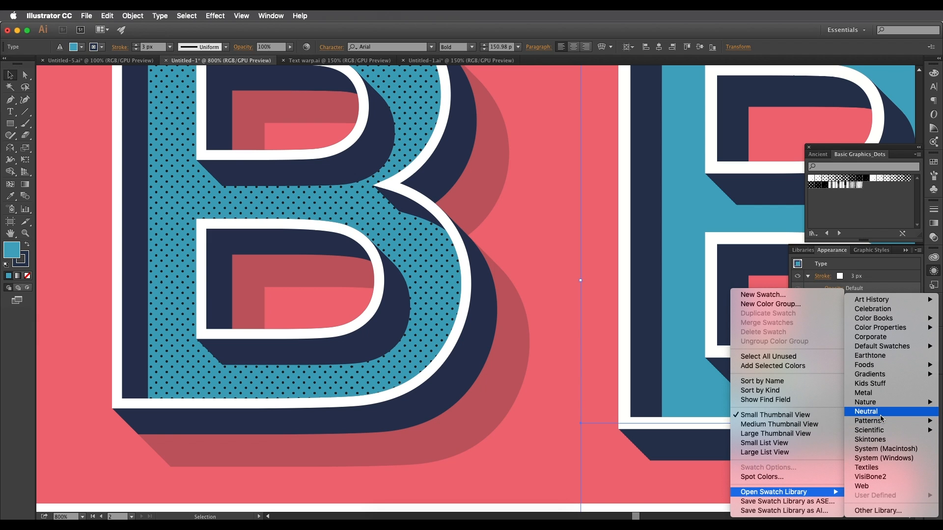
pyautogui.moveTo(881, 423)
pyautogui.moveTo(829, 423)
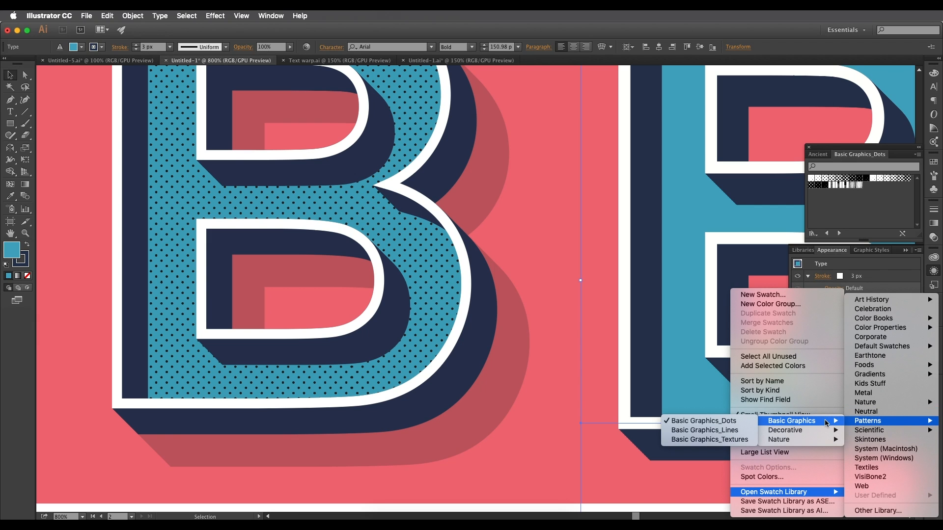
pyautogui.click(736, 421)
pyautogui.click(840, 337)
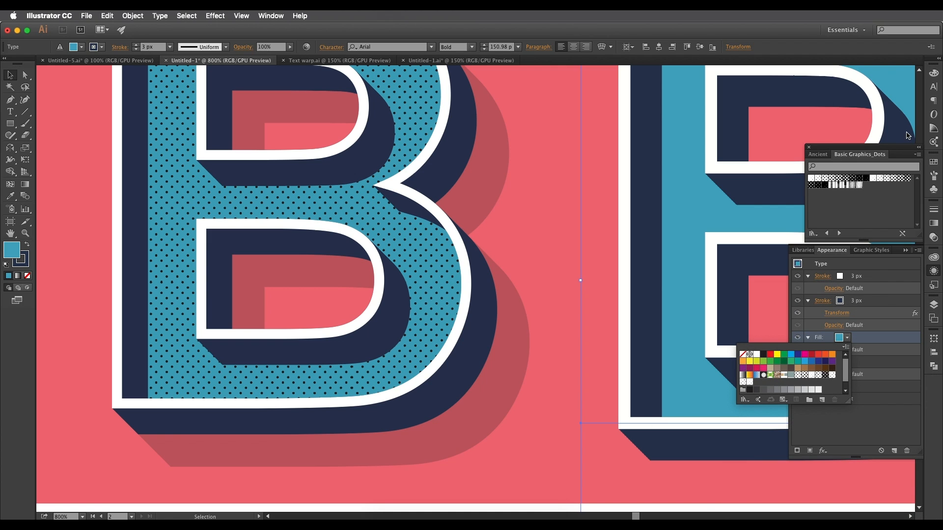
pyautogui.click(832, 178)
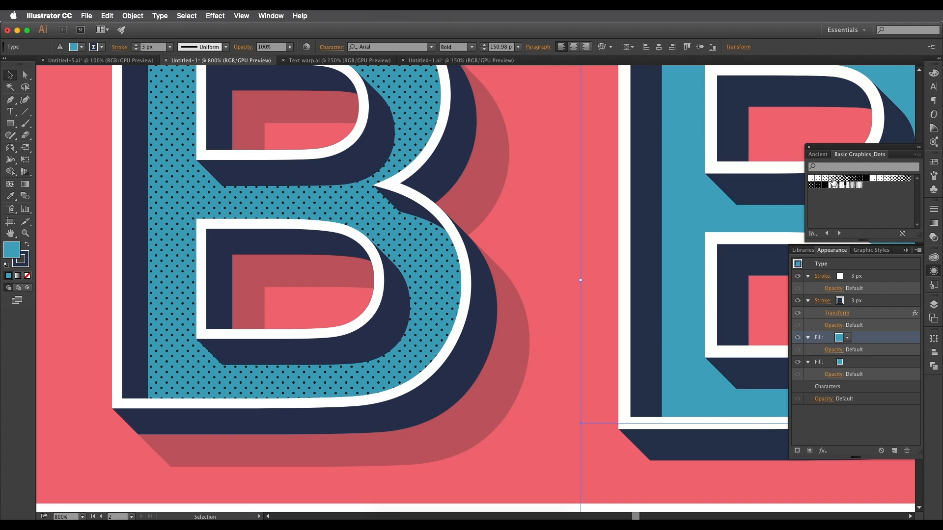
pyautogui.click(825, 179)
pyautogui.scroll(-1, 674, 260)
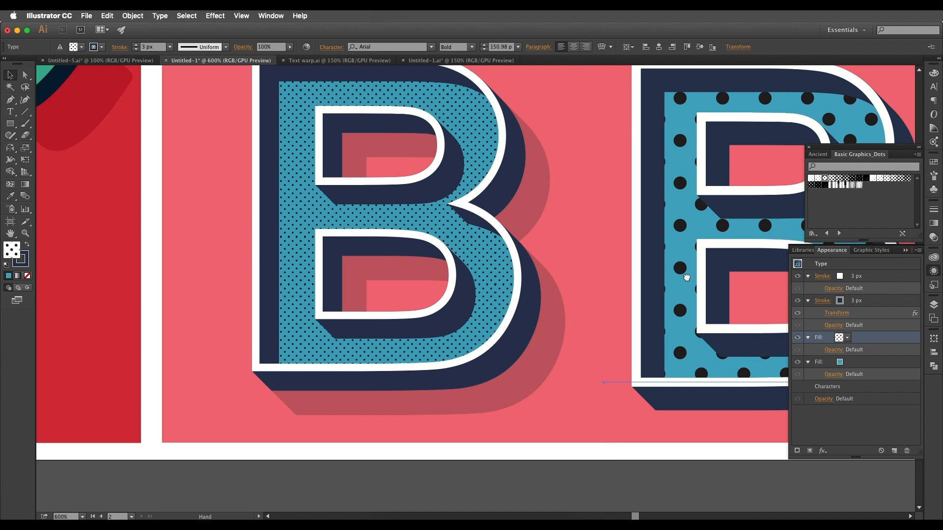
pyautogui.moveTo(689, 277); pyautogui.dragTo(544, 281)
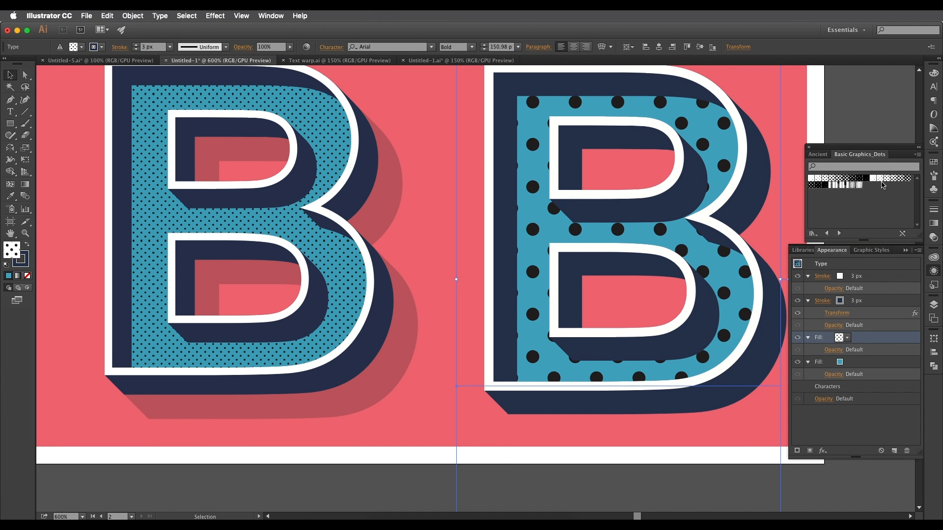
# - Try different dot swatches on the upper fill and settle on the library's second pattern, with fairly small dots
pyautogui.click(881, 180)
pyautogui.click(833, 179)
pyautogui.click(825, 178)
pyautogui.click(818, 179)
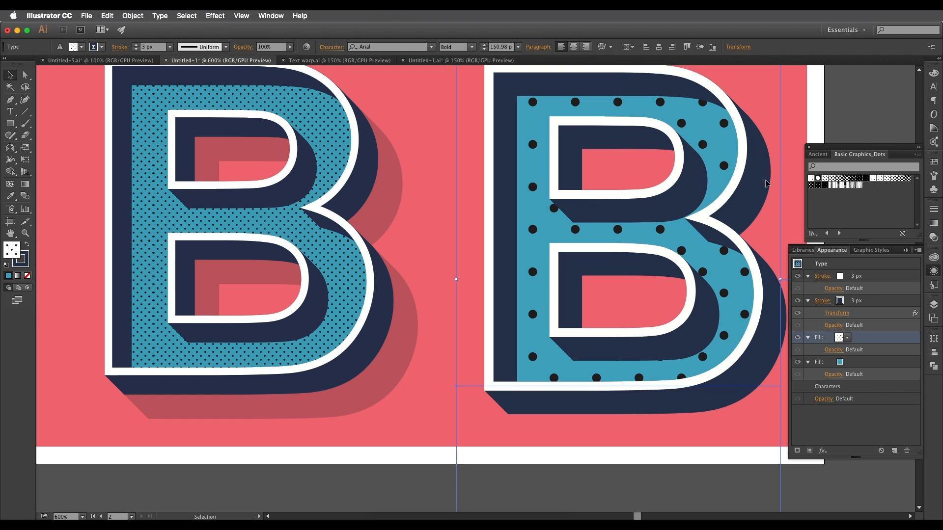
pyautogui.click(813, 178)
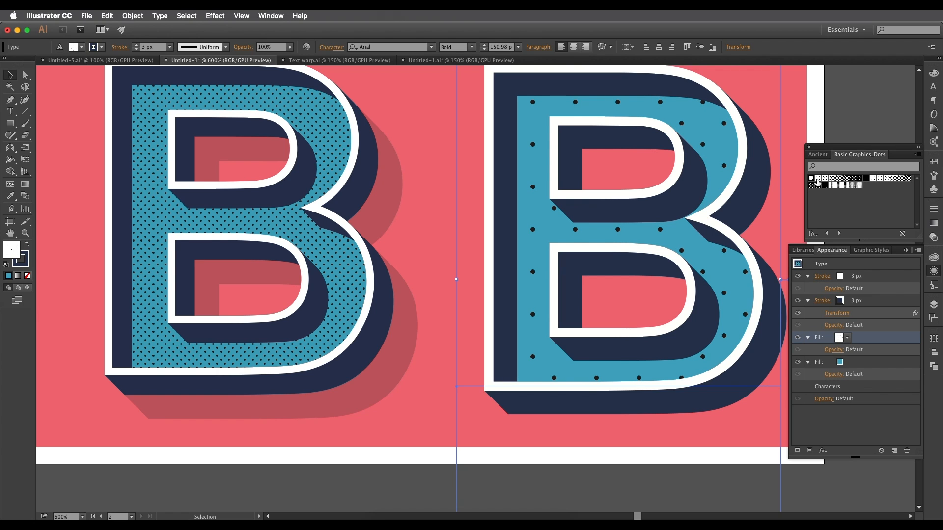
pyautogui.click(817, 179)
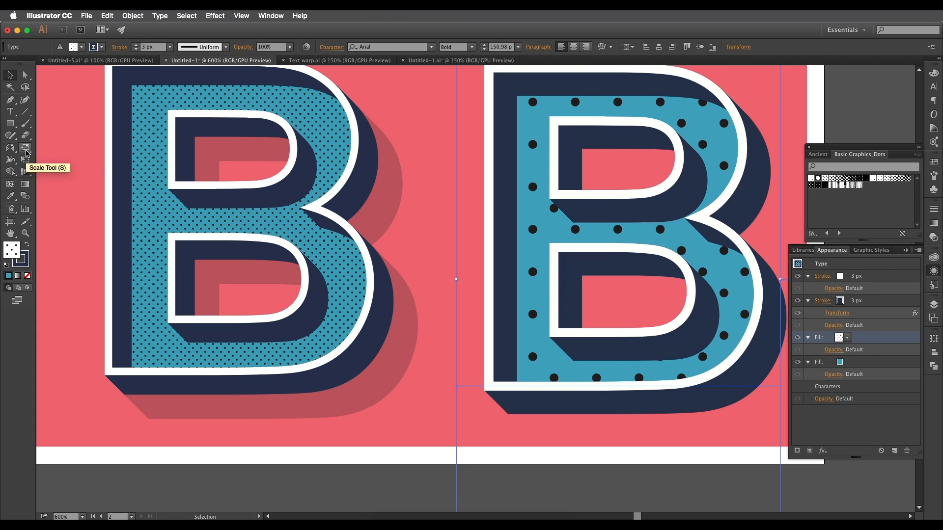
# - Start scaling the letter with only Transform Patterns enabled, switching off Scale Strokes & Effects and Transform Objects
pyautogui.click(26, 149)
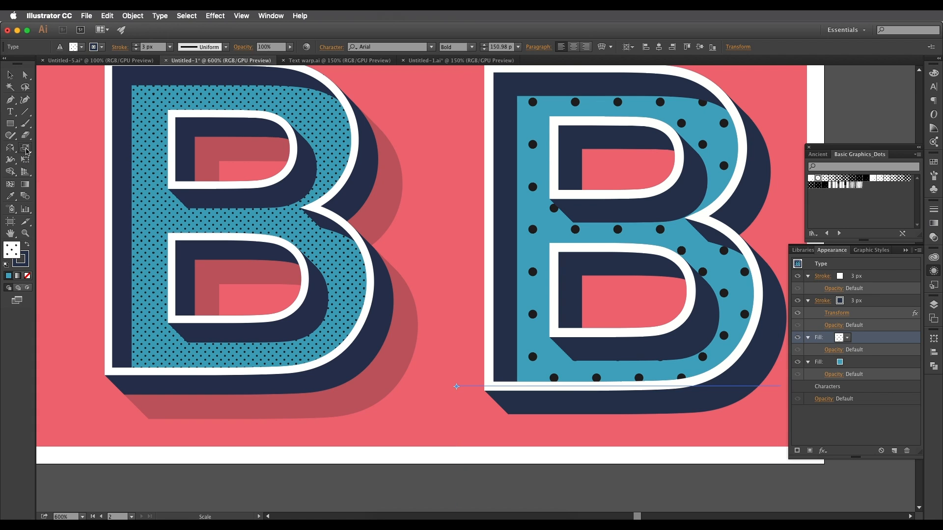
pyautogui.doubleClick(26, 150)
pyautogui.press('super+minus')
pyautogui.click(114, 260)
pyautogui.click(113, 271)
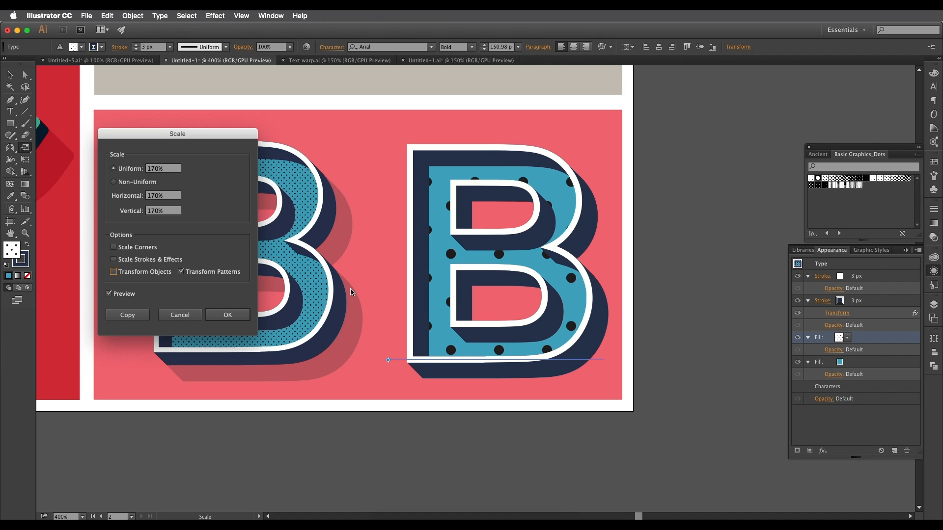
# - Preview scaling the object, strokes and effects along with the pattern, and switch both options off again
pyautogui.click(114, 272)
pyautogui.click(114, 260)
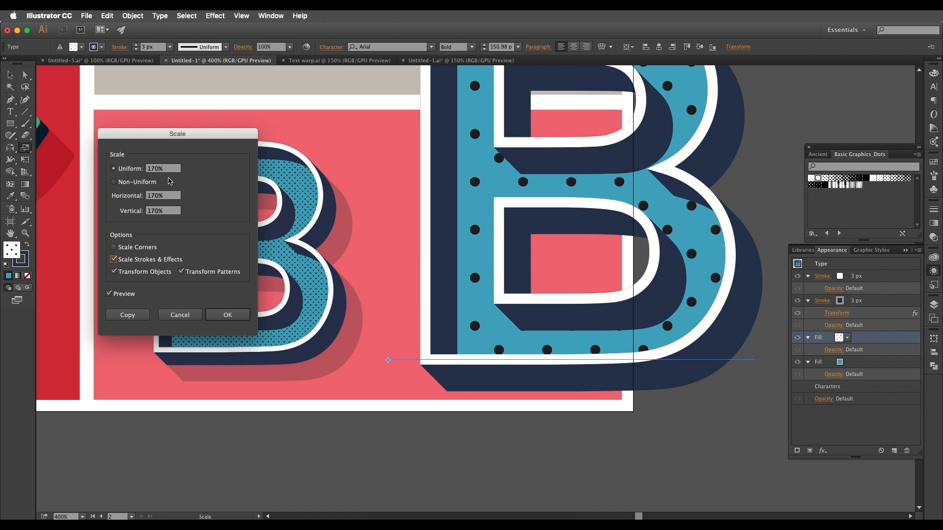
pyautogui.click(161, 168)
pyautogui.moveTo(162, 168); pyautogui.dragTo(146, 168)
pyautogui.click(114, 259)
pyautogui.click(114, 271)
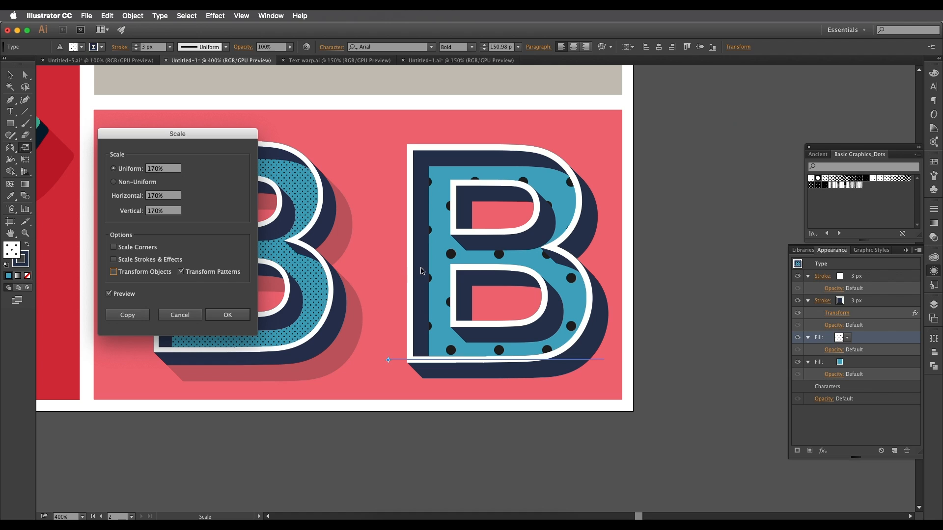
# - Preview the right-hand letter's dot pattern at larger and smaller uniform scales, stepping down to 129%
pyautogui.click(168, 170)
pyautogui.press('Up')
pyautogui.press('Up')
pyautogui.press('Up')
pyautogui.press('Up')
pyautogui.press('Up')
pyautogui.press('Up')
pyautogui.press('Up')
pyautogui.press('Up')
pyautogui.press('Up')
pyautogui.press('Up')
pyautogui.press('Up')
pyautogui.press('Up')
pyautogui.press('Up')
pyautogui.press('Up')
pyautogui.press('Up')
pyautogui.press('Up')
pyautogui.press('Up')
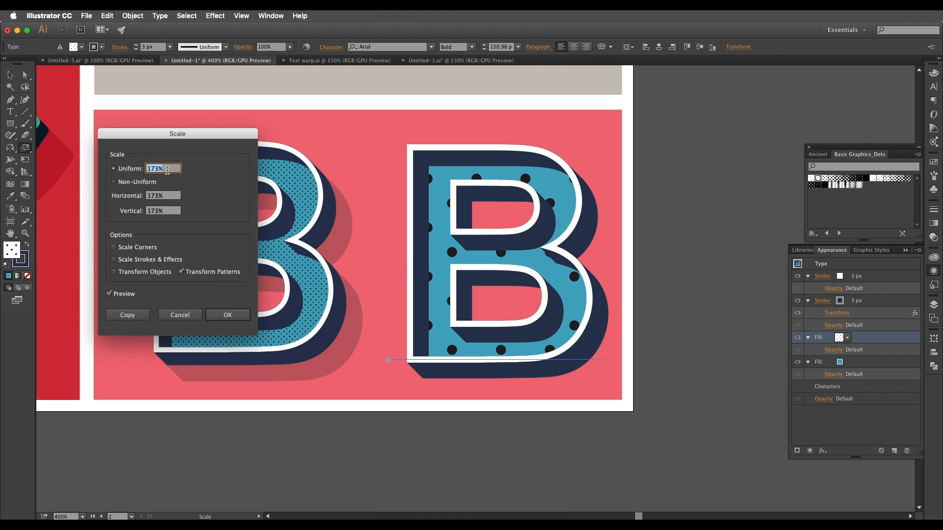
pyautogui.press('Down')
pyautogui.press('Down')
pyautogui.press('Down')
pyautogui.press('Down')
pyautogui.press('Down')
pyautogui.press('Down')
pyautogui.press('Down')
pyautogui.press('Down')
pyautogui.press('Down')
pyautogui.press('Down')
pyautogui.press('Down')
pyautogui.press('Down')
pyautogui.press('Down')
pyautogui.press('Down')
pyautogui.press('Down')
pyautogui.press('Down')
pyautogui.press('Down')
pyautogui.press('Down')
pyautogui.press('Down')
pyautogui.press('Down')
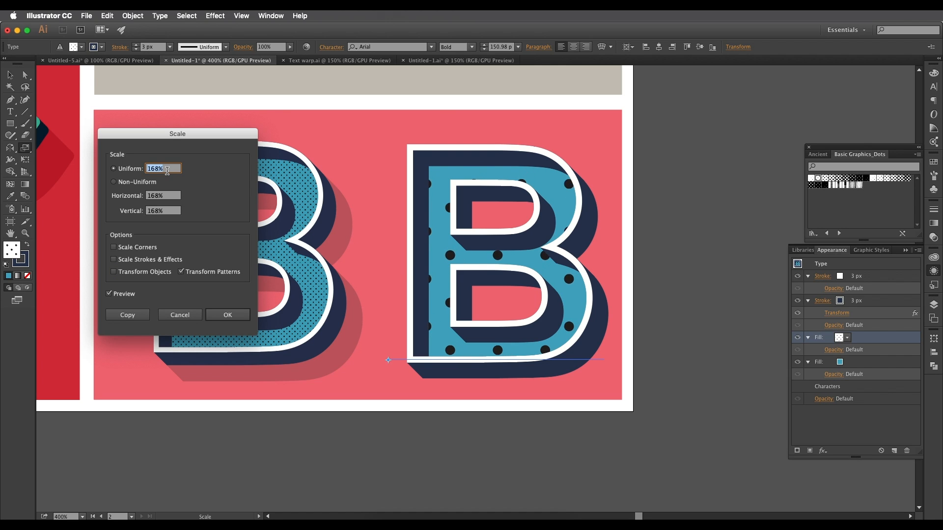
pyautogui.press('Down')
pyautogui.press('Down')
pyautogui.press('Down')
pyautogui.press('Down')
pyautogui.press('Down')
pyautogui.press('Down')
pyautogui.press('Down')
pyautogui.press('Down')
pyautogui.press('Down')
pyautogui.press('Down')
pyautogui.press('Down')
pyautogui.press('Down')
pyautogui.press('Down')
pyautogui.press('Down')
pyautogui.press('Down')
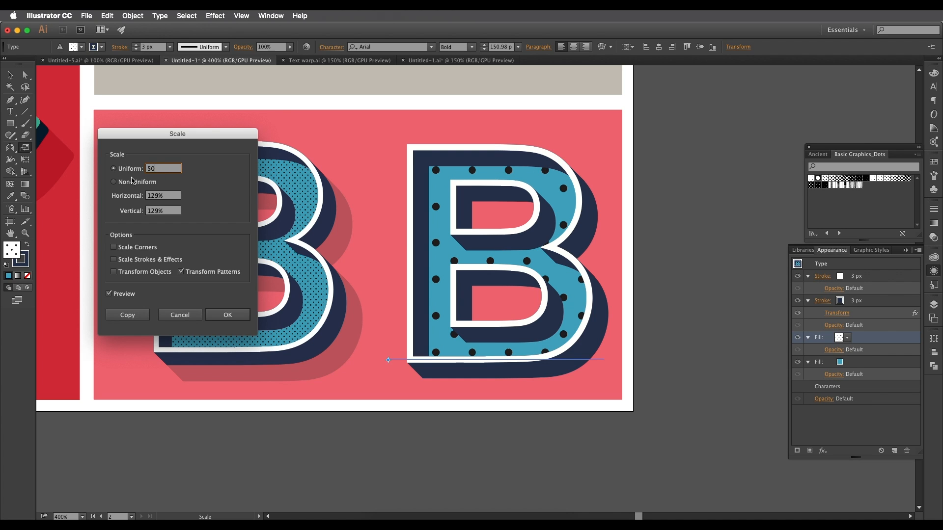
# - Try the dot pattern at 50%, 30% and 25%, and apply a uniform scale of 23%
pyautogui.click(158, 196)
pyautogui.click(140, 170)
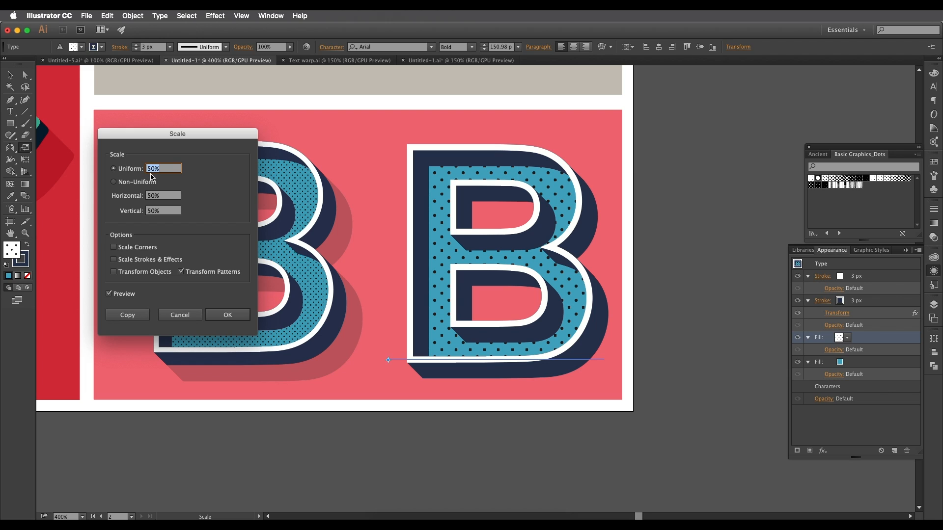
pyautogui.click(158, 197)
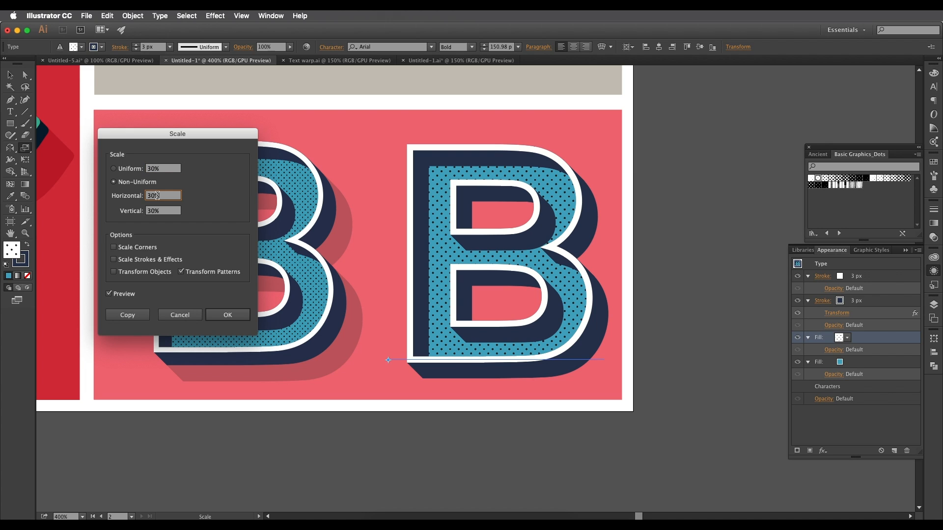
pyautogui.moveTo(157, 196); pyautogui.dragTo(152, 198)
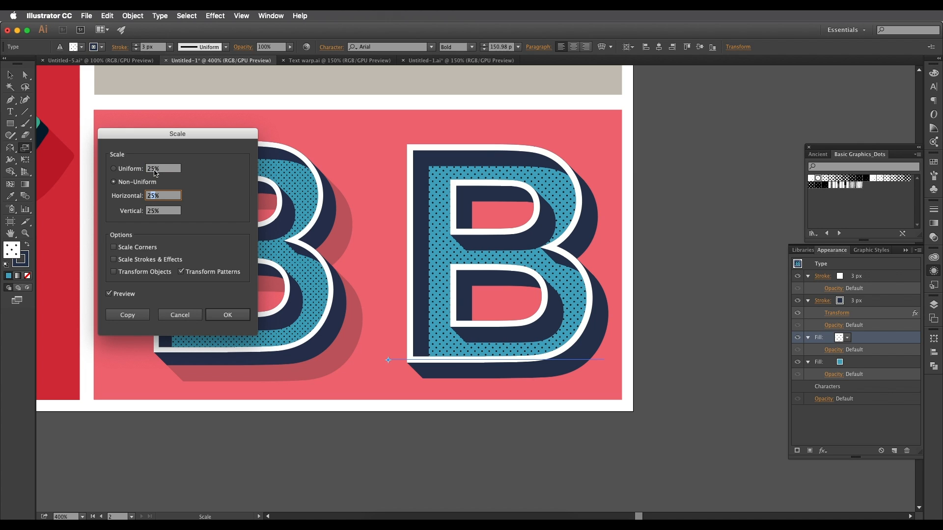
pyautogui.click(153, 169)
pyautogui.write('23')
pyautogui.click(160, 197)
pyautogui.click(246, 317)
# - Compare the right-hand letter's dot pattern and extrusion with the finished reference B beside it
pyautogui.scroll(-3, 521, 321)
pyautogui.moveTo(516, 296); pyautogui.dragTo(430, 280)
pyautogui.scroll(2, 436, 285)
pyautogui.scroll(2, 357, 288)
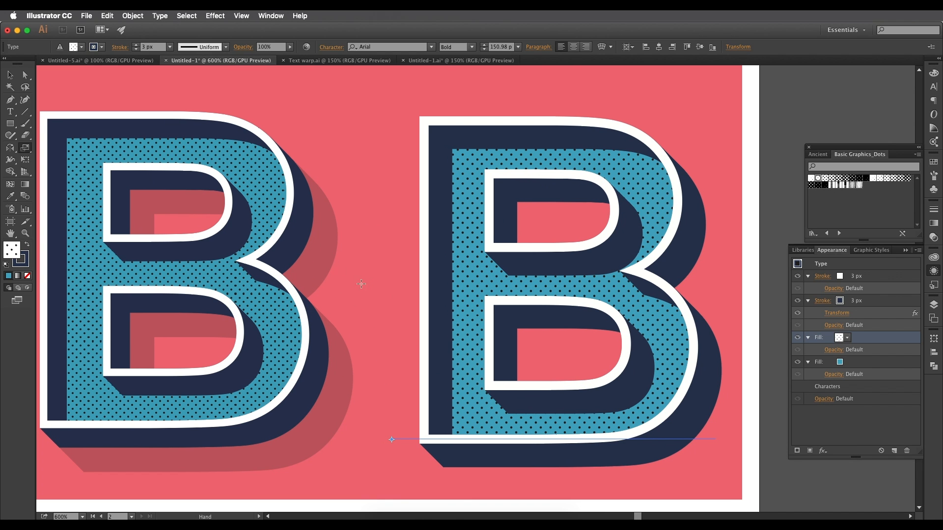
pyautogui.moveTo(493, 267); pyautogui.dragTo(402, 292)
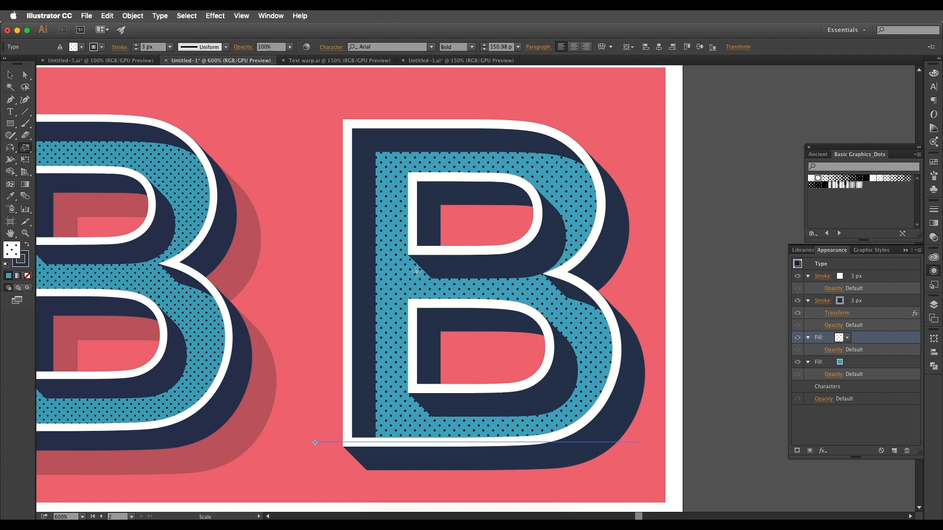
pyautogui.scroll(-4, 417, 271)
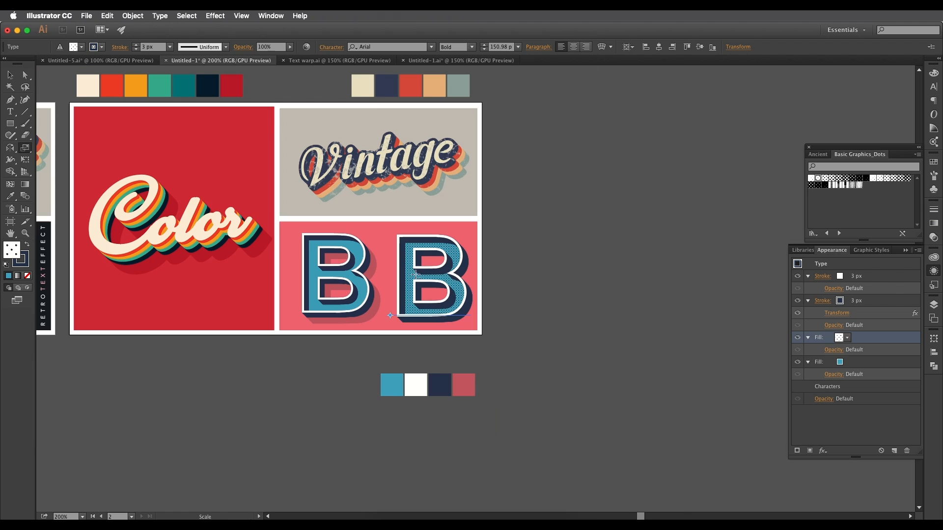
pyautogui.click(11, 75)
pyautogui.scroll(5, 419, 303)
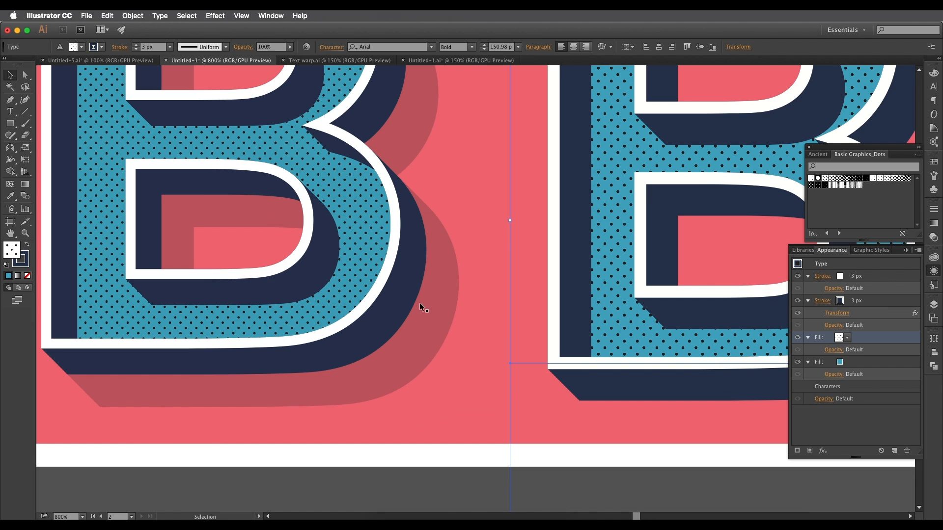
pyautogui.scroll(-1, 444, 305)
pyautogui.moveTo(444, 305); pyautogui.dragTo(336, 314)
pyautogui.scroll(-1, 337, 314)
pyautogui.moveTo(494, 292); pyautogui.dragTo(435, 286)
# - Duplicate the right-hand letter's navy 3 px stroke with its Transform effect and place the copy below both fills
pyautogui.click(521, 297)
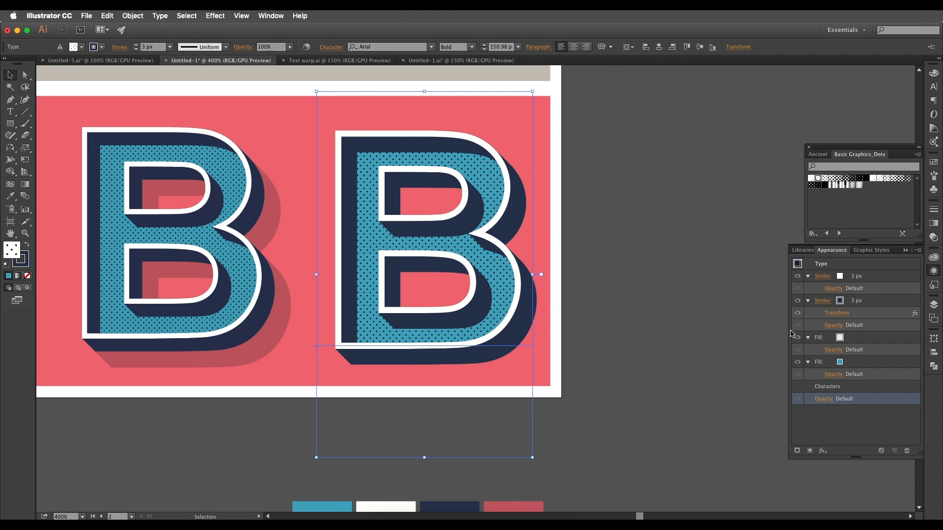
pyautogui.click(909, 302)
pyautogui.moveTo(907, 303)
pyautogui.mouseDown()
pyautogui.moveTo(907, 440)
pyautogui.moveTo(895, 451)
pyautogui.mouseUp()
pyautogui.moveTo(908, 303); pyautogui.dragTo(894, 415)
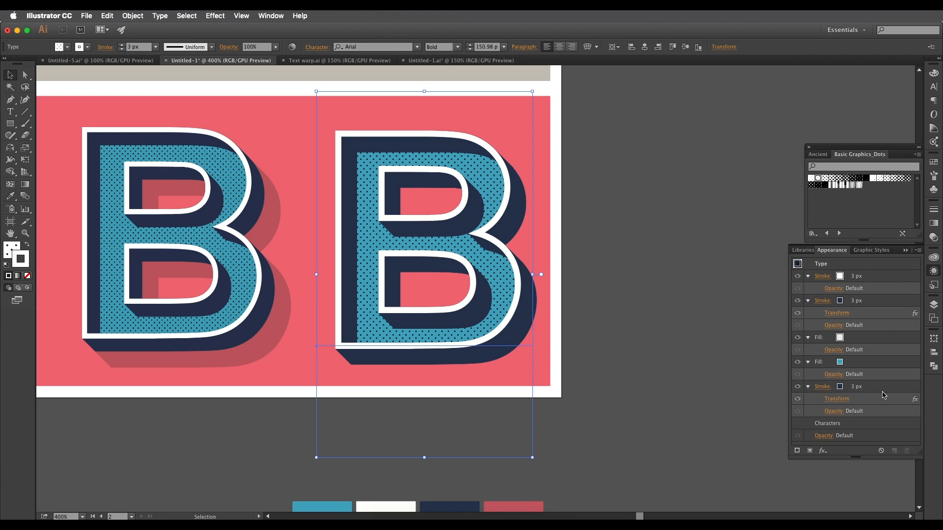
# - Edit the bottom stroke's Transform effect with preview on, setting both moves to 1 px and the copies to 30
pyautogui.click(837, 399)
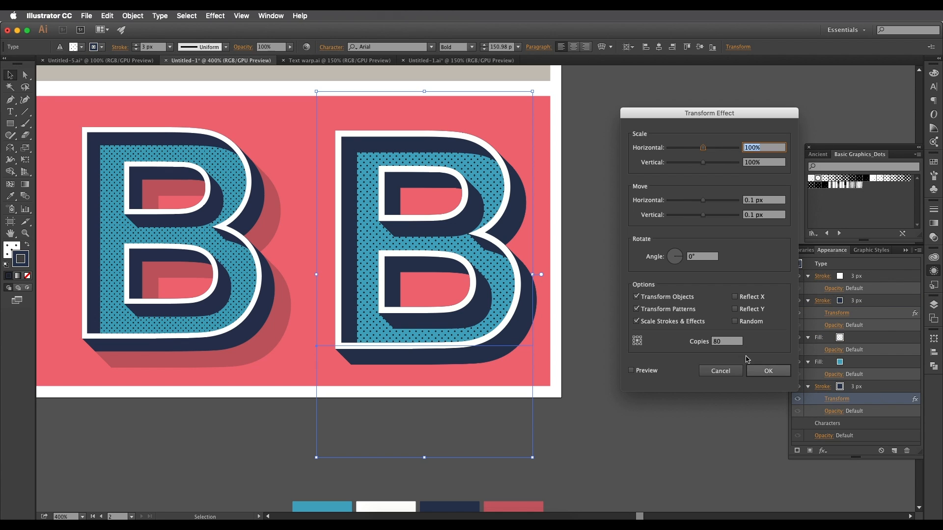
pyautogui.click(649, 371)
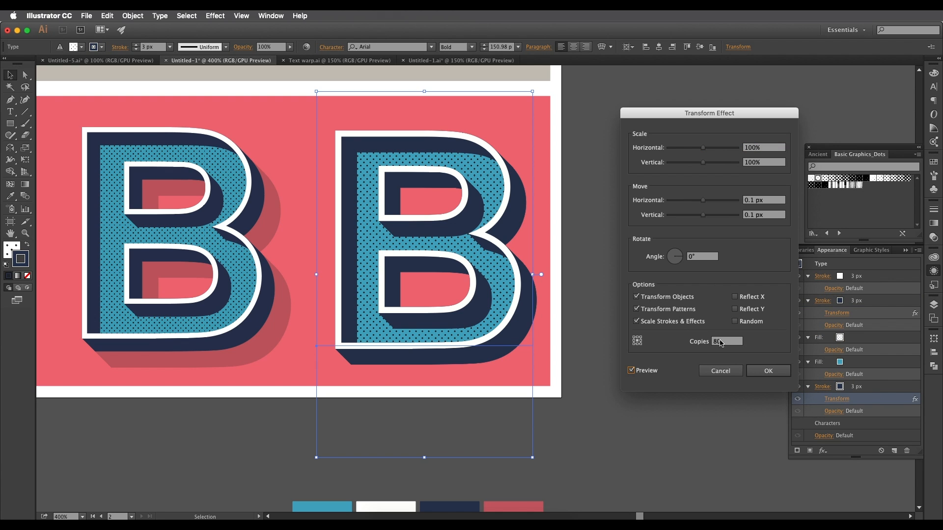
pyautogui.moveTo(755, 204)
pyautogui.mouseDown()
pyautogui.moveTo(743, 202)
pyautogui.moveTo(743, 217)
pyautogui.mouseUp()
pyautogui.write('1')
pyautogui.write('1')
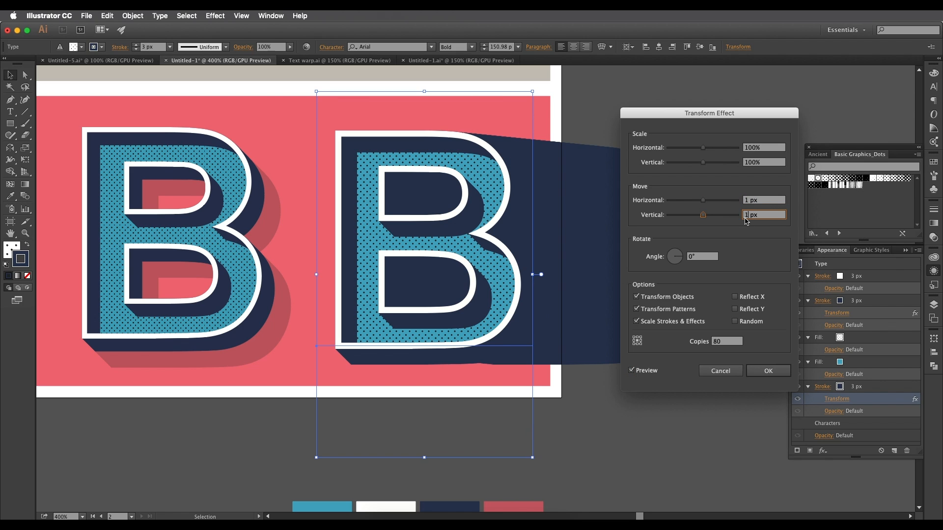
pyautogui.moveTo(725, 342); pyautogui.dragTo(715, 341)
pyautogui.write('2030')
# - Set the bottom stroke's horizontal and vertical moves to 0.5 px and its copies to 25
pyautogui.doubleClick(746, 216)
pyautogui.write('.5')
pyautogui.doubleClick(749, 202)
pyautogui.write('.5')
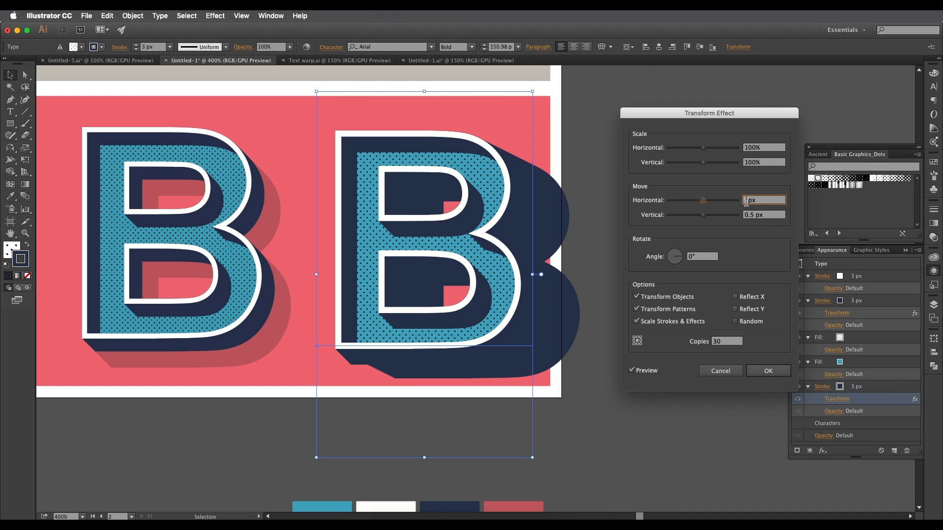
pyautogui.doubleClick(718, 343)
pyautogui.write('25')
pyautogui.click(702, 214)
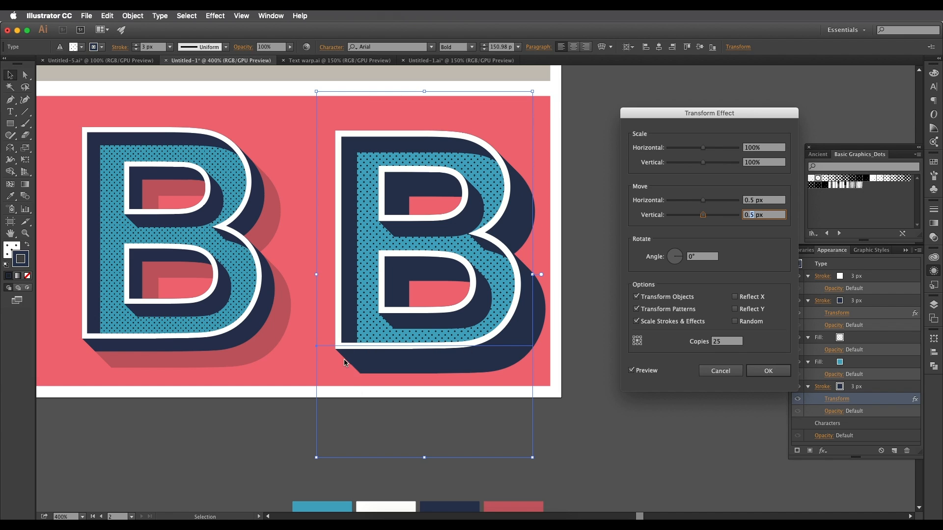
# - Try 5 px horizontal and vertical moves for the bottom stroke, and return both to 0.5 px
pyautogui.click(743, 201)
pyautogui.write('5')
pyautogui.press('Tab')
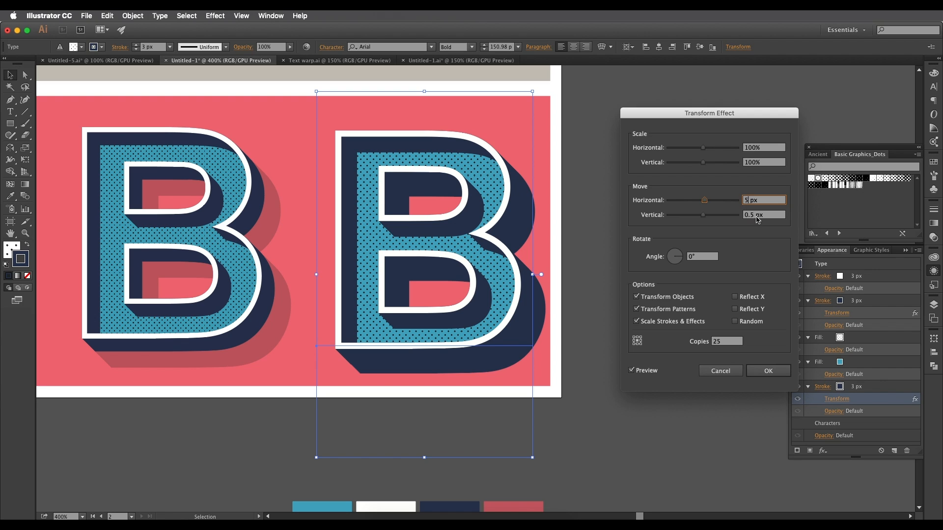
pyautogui.write('5')
pyautogui.hotkey('shift', 'Tab')
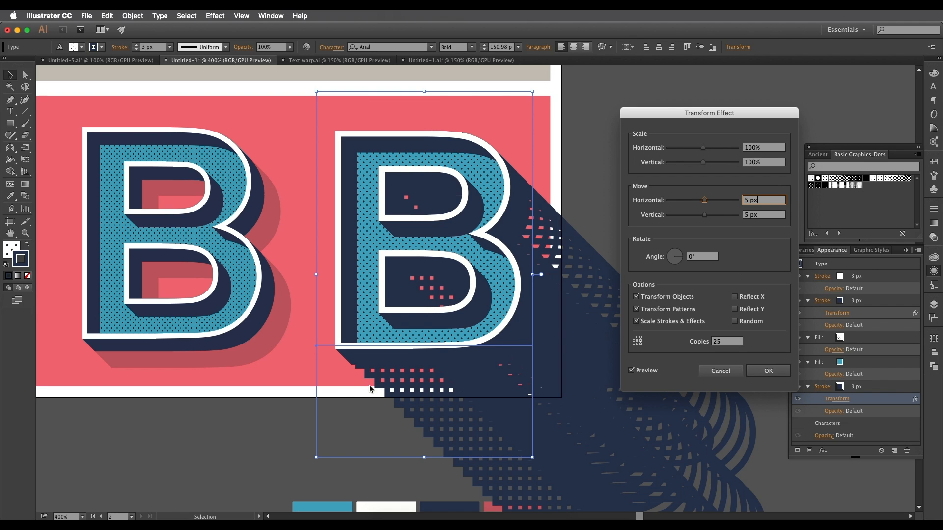
pyautogui.write('.')
pyautogui.click(745, 216)
pyautogui.write('.')
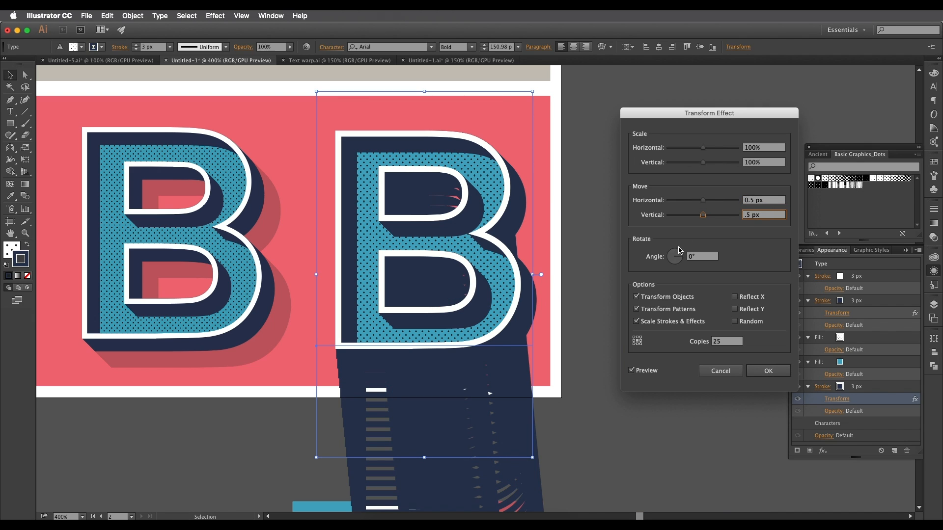
# - Reduce the bottom stroke's copies to 20 and apply the Transform effect
pyautogui.click(714, 342)
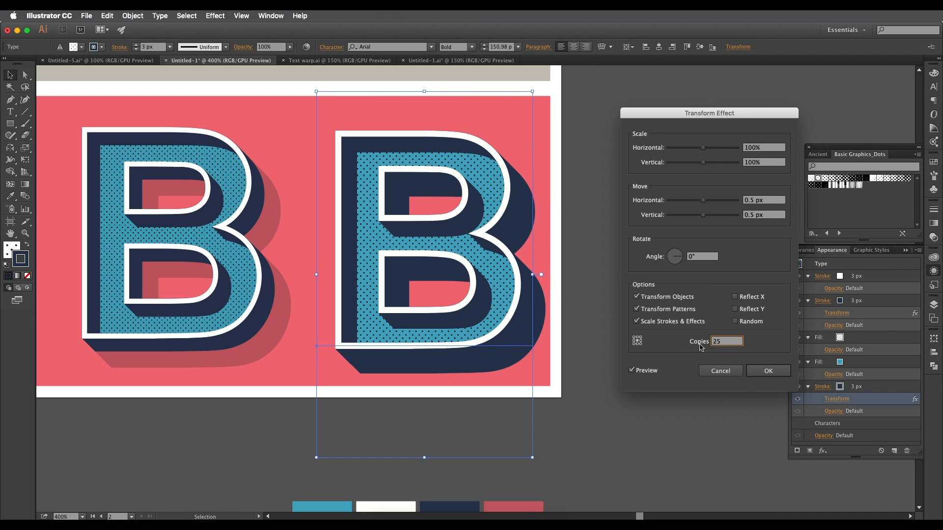
pyautogui.press('BackSpace')
pyautogui.write('0')
pyautogui.press('Tab')
pyautogui.click(773, 371)
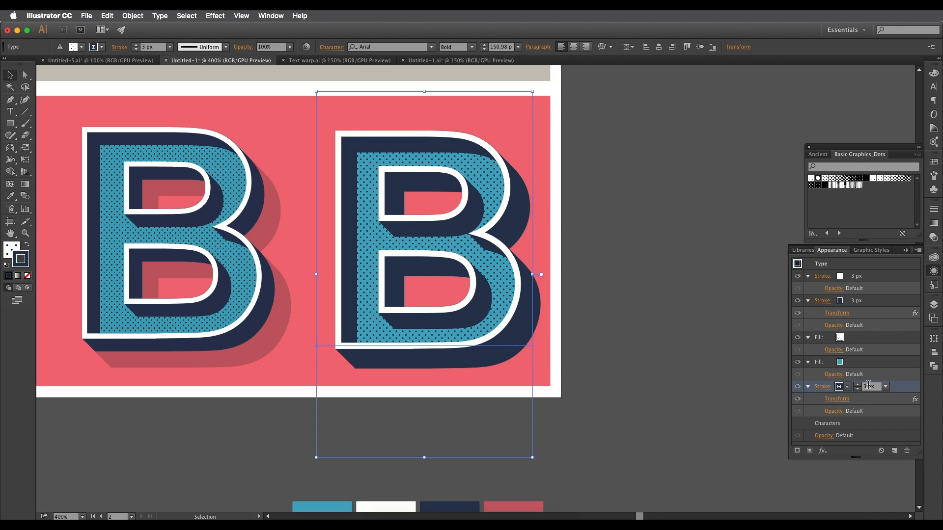
# - Color the bottom stroke with the muted red sampled from the palette below the artboard
pyautogui.scroll(-5, 418, 277)
pyautogui.press('i')
pyautogui.click(514, 396)
pyautogui.scroll(2, 505, 274)
pyautogui.hscroll(1, 505, 274)
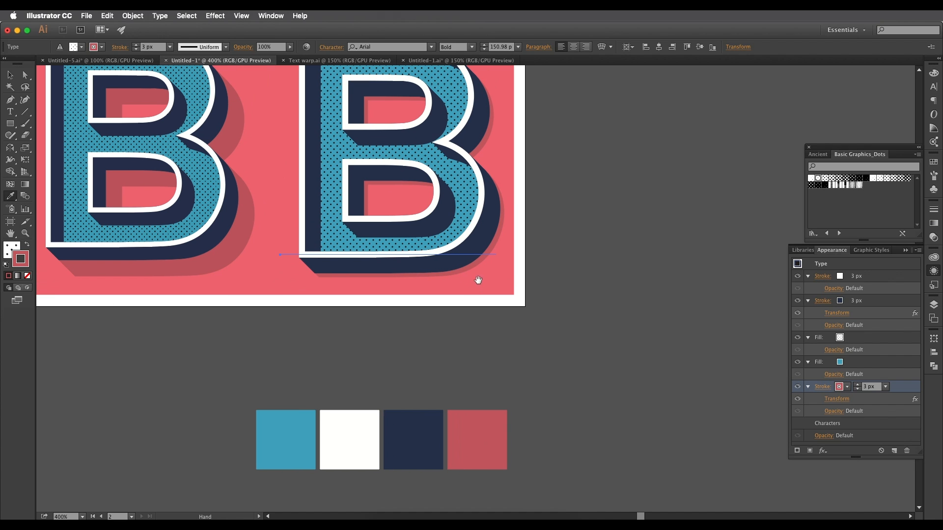
# - Raise the copies in the red shadow stroke's Transform effect to 30 and apply it
pyautogui.click(837, 398)
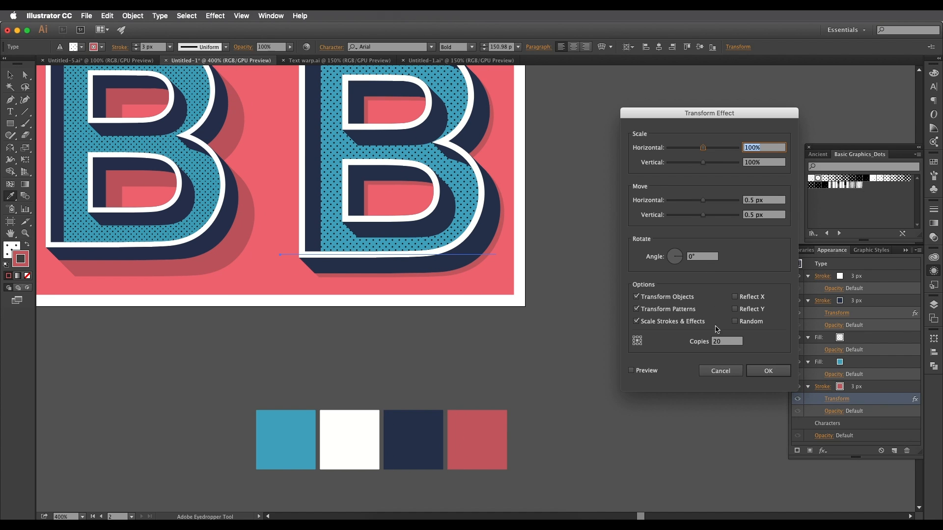
pyautogui.doubleClick(720, 341)
pyautogui.write('30')
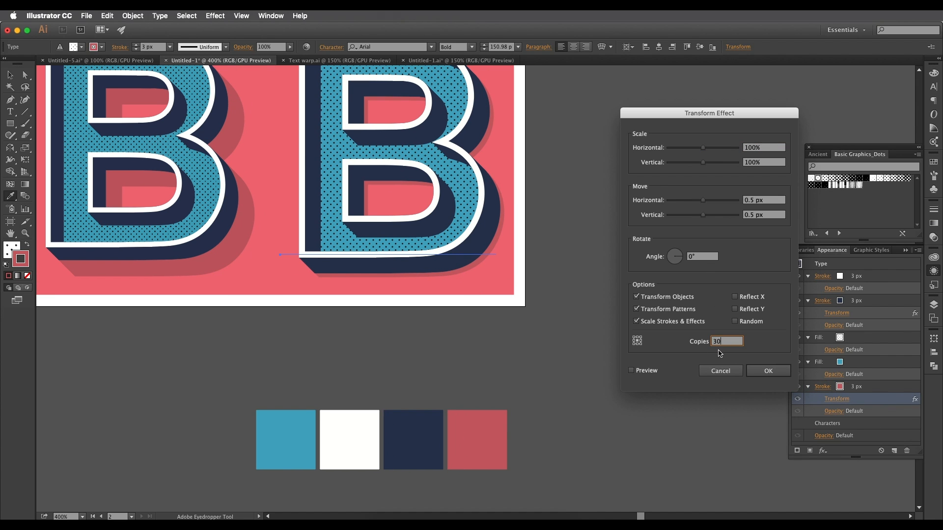
pyautogui.click(648, 371)
pyautogui.click(764, 371)
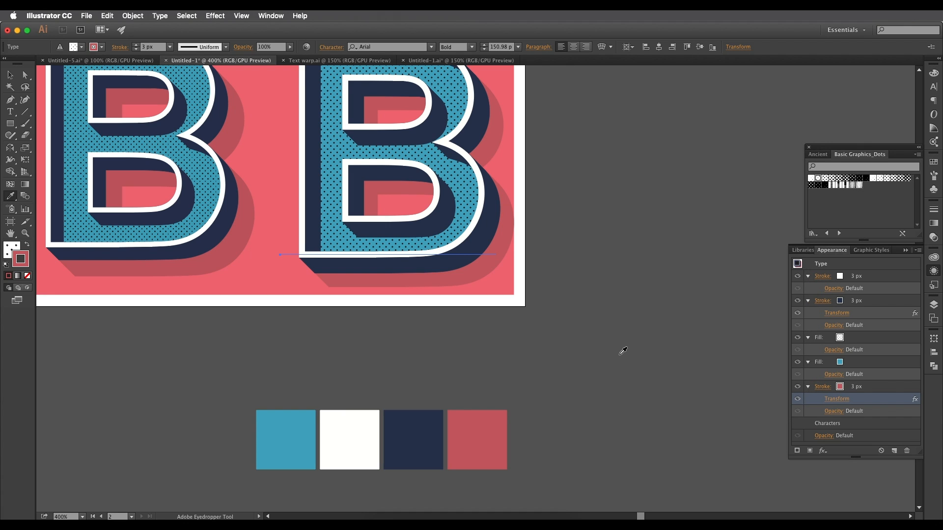
# - Move the reference letter B from the second artboard back to the pink panel of the first artboard
pyautogui.scroll(2, 481, 246)
pyautogui.hscroll(-1, 481, 246)
pyautogui.press('v')
pyautogui.moveTo(492, 261); pyautogui.dragTo(149, 295)
pyautogui.scroll(-1, 460, 244)
pyautogui.click(334, 282)
pyautogui.scroll(-2, 336, 283)
pyautogui.hscroll(-5, 336, 283)
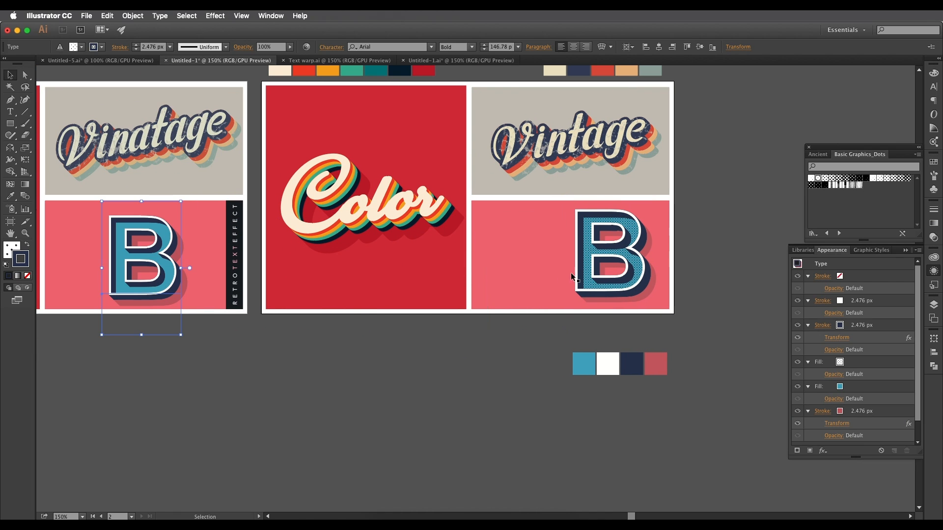
# - Move the newly made letter B to about the middle of the second artboard's pink panel
pyautogui.moveTo(608, 268); pyautogui.dragTo(591, 308)
pyautogui.click(668, 329)
pyautogui.scroll(1, 592, 308)
pyautogui.scroll(1, 592, 308)
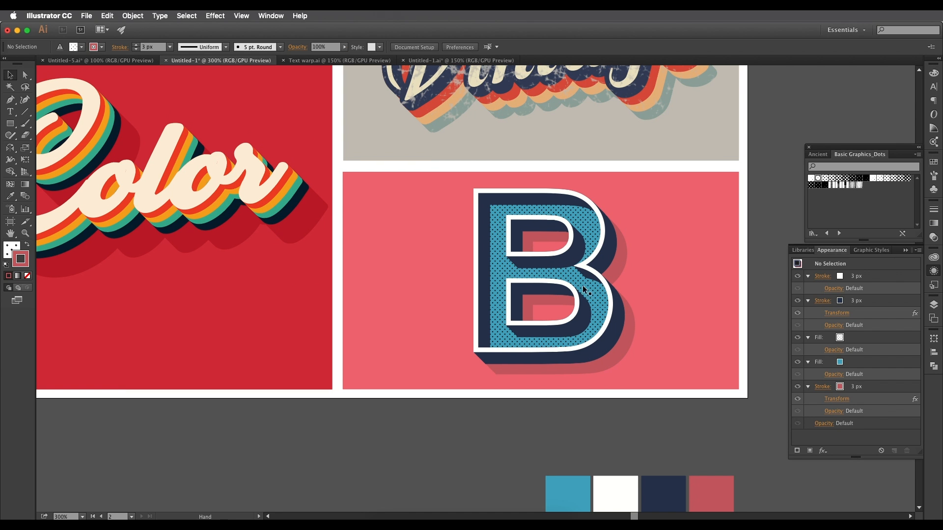
pyautogui.click(553, 277)
pyautogui.moveTo(546, 270); pyautogui.dragTo(597, 280)
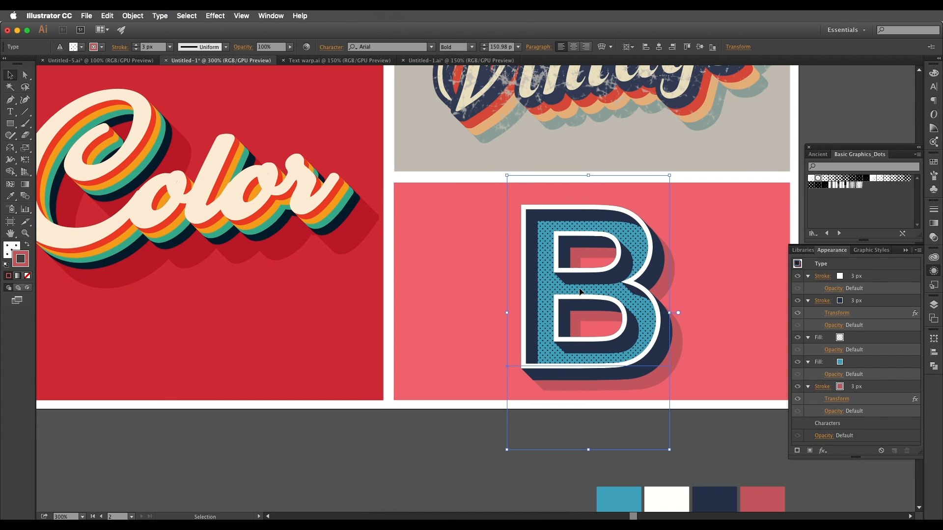
# - Review the finished Color and Vintage text effects on the second artboard up close
pyautogui.scroll(-1, 582, 292)
pyautogui.scroll(1, 435, 261)
pyautogui.moveTo(435, 261); pyautogui.dragTo(486, 275)
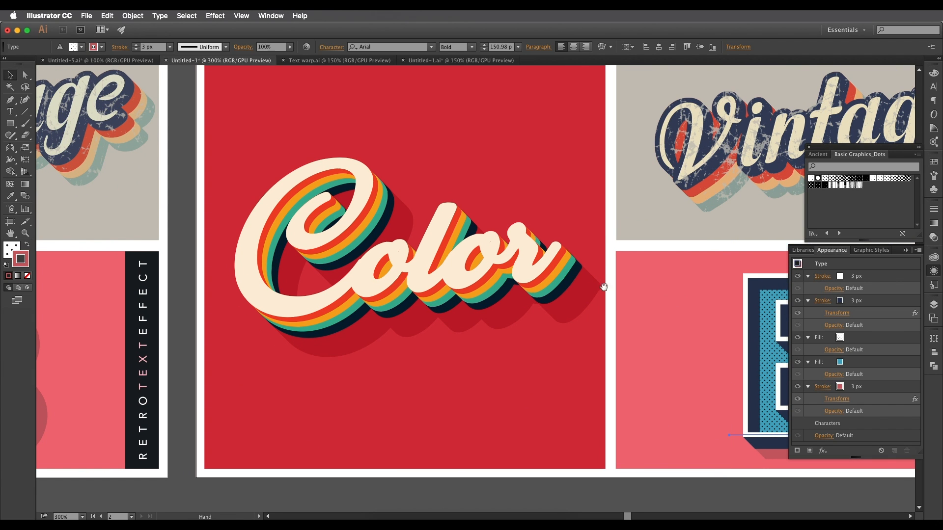
pyautogui.scroll(2, 429, 263)
pyautogui.scroll(-1, 429, 262)
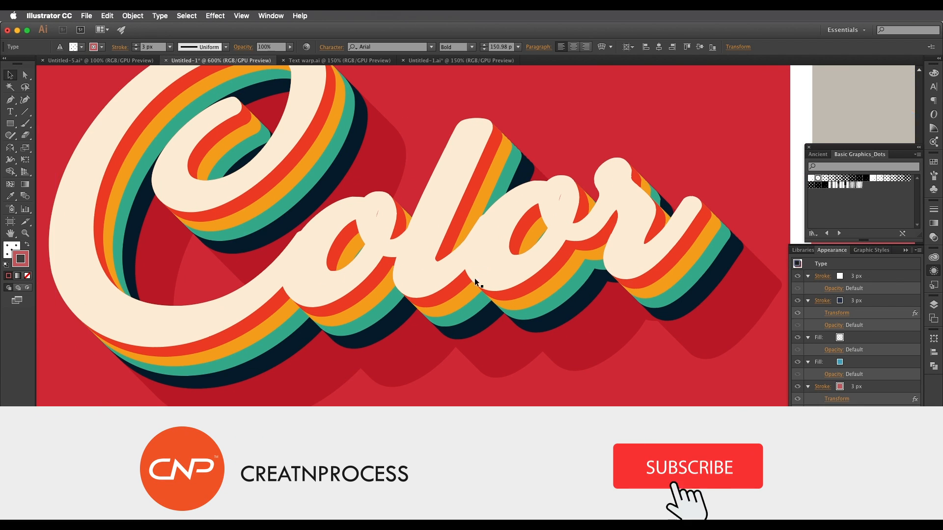
pyautogui.scroll(-1, 470, 284)
pyautogui.scroll(2, 469, 267)
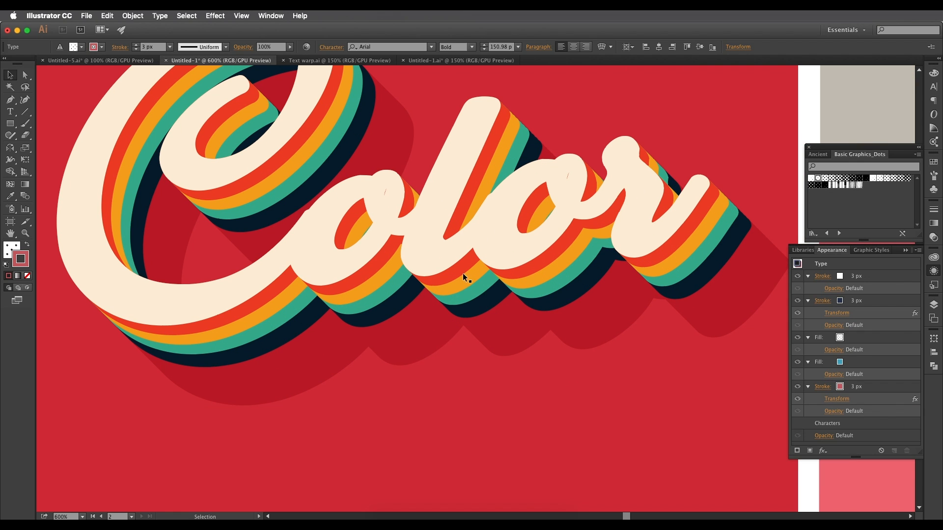
pyautogui.scroll(-2, 506, 310)
pyautogui.hscroll(4, 627, 210)
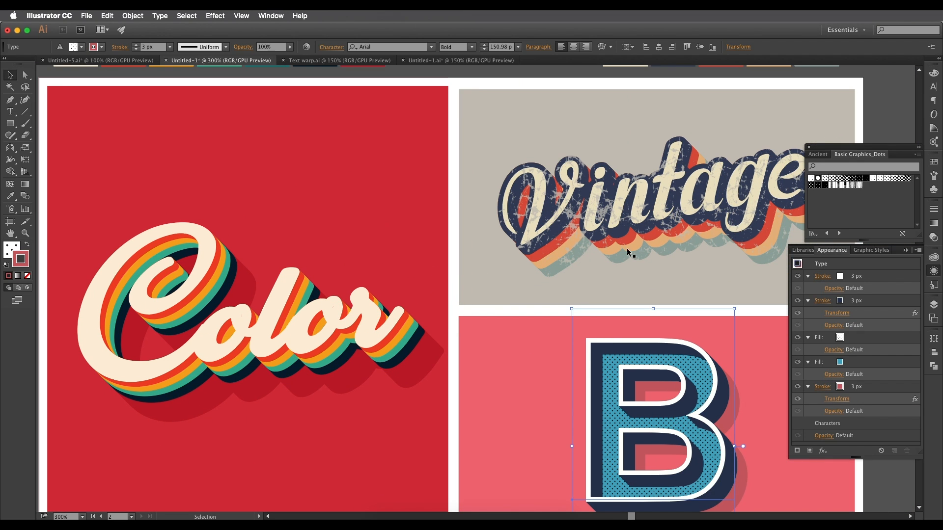
pyautogui.hscroll(3, 631, 247)
pyautogui.scroll(1, 482, 238)
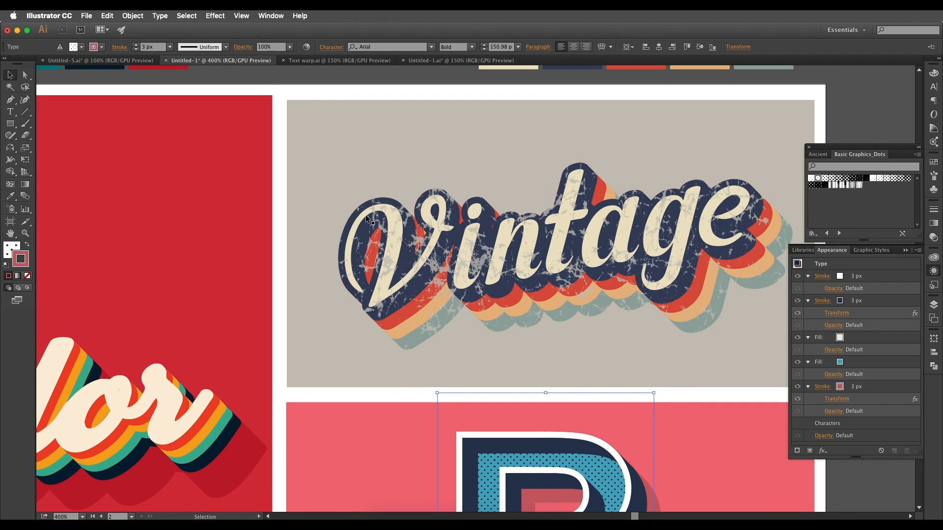
pyautogui.scroll(1, 365, 214)
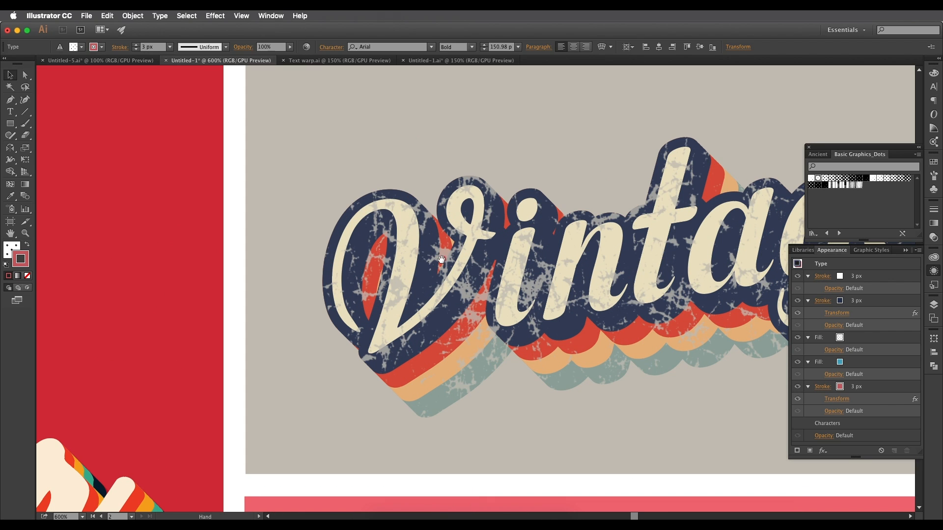
# - Examine the distressed Vintage lettering and the dotted blue letter B with its extrusion and shadow on the second artboard up close
pyautogui.scroll(-3, 388, 235)
pyautogui.hscroll(1, 388, 235)
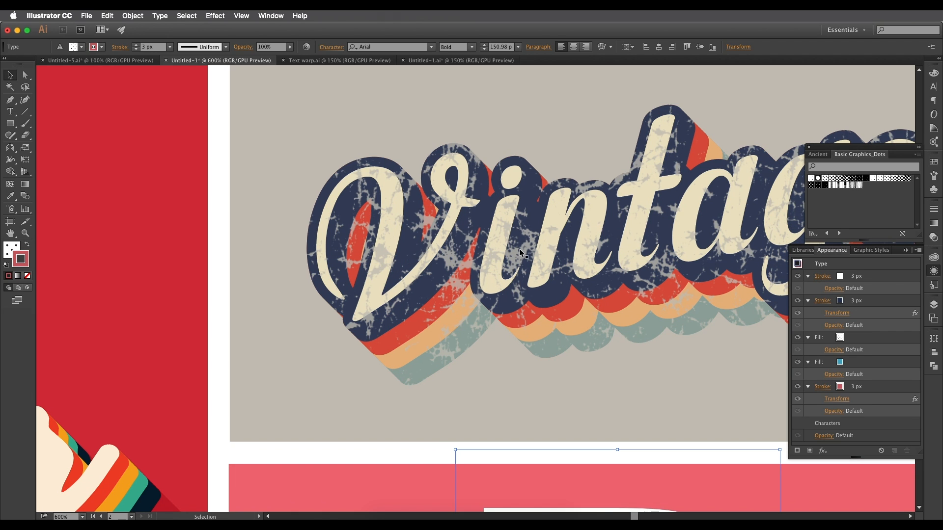
pyautogui.scroll(-2, 528, 258)
pyautogui.hscroll(2, 585, 255)
pyautogui.scroll(1, 562, 243)
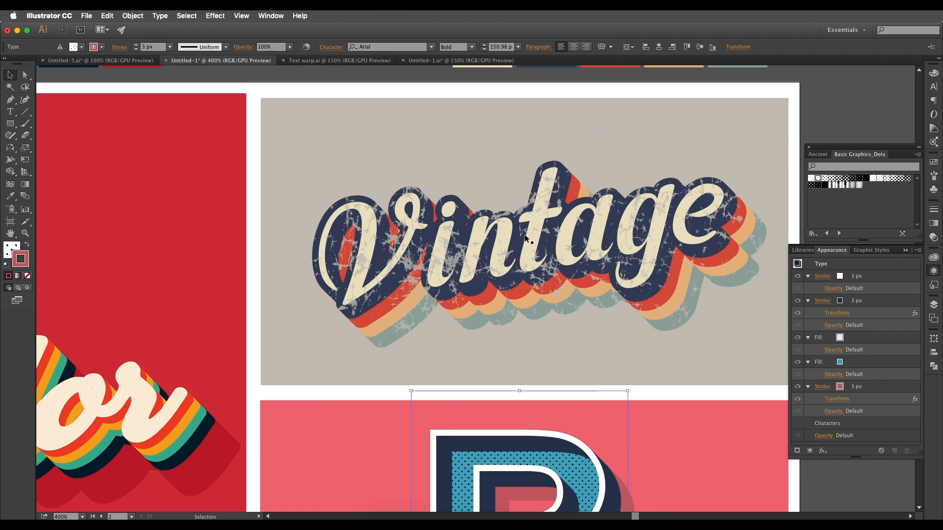
pyautogui.scroll(-5, 535, 294)
pyautogui.hscroll(1, 536, 294)
pyautogui.click(559, 274)
pyautogui.scroll(2, 559, 289)
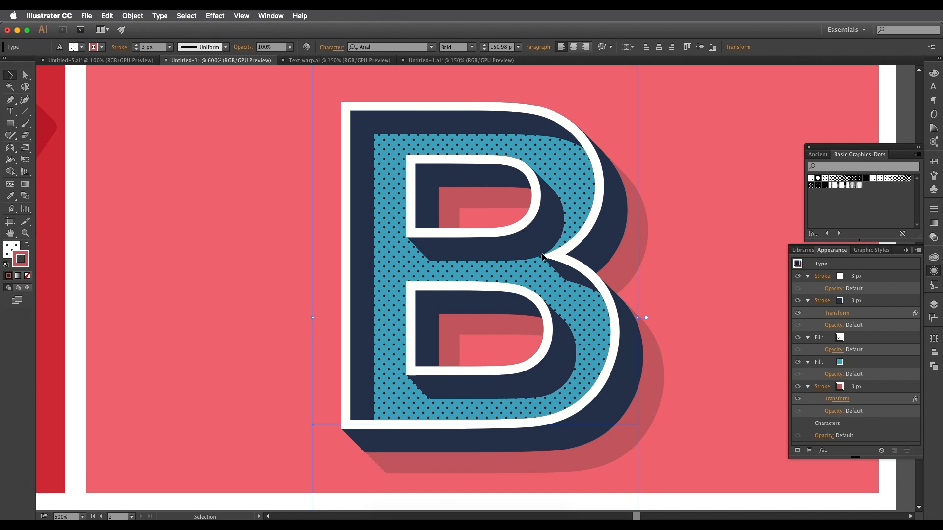
pyautogui.press('space')
pyautogui.click(526, 271)
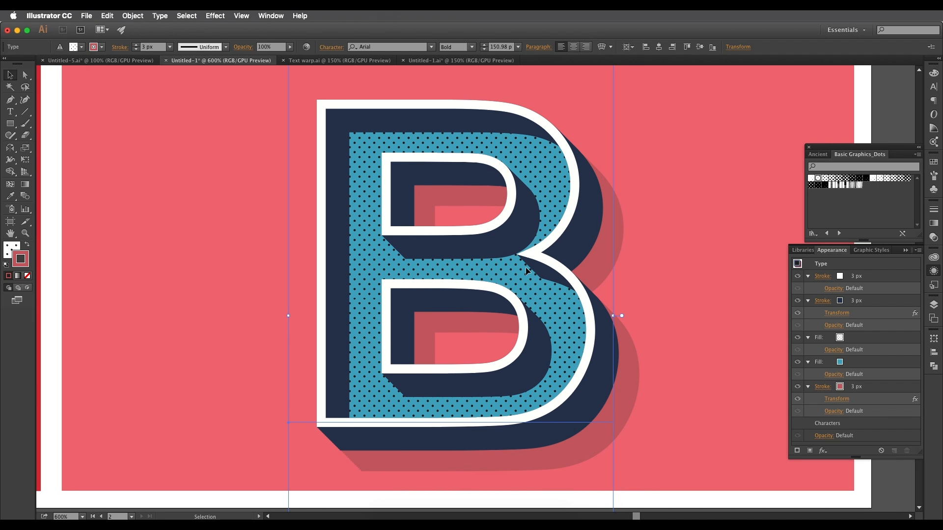
pyautogui.moveTo(507, 267); pyautogui.dragTo(542, 262)
pyautogui.press('super+plus')
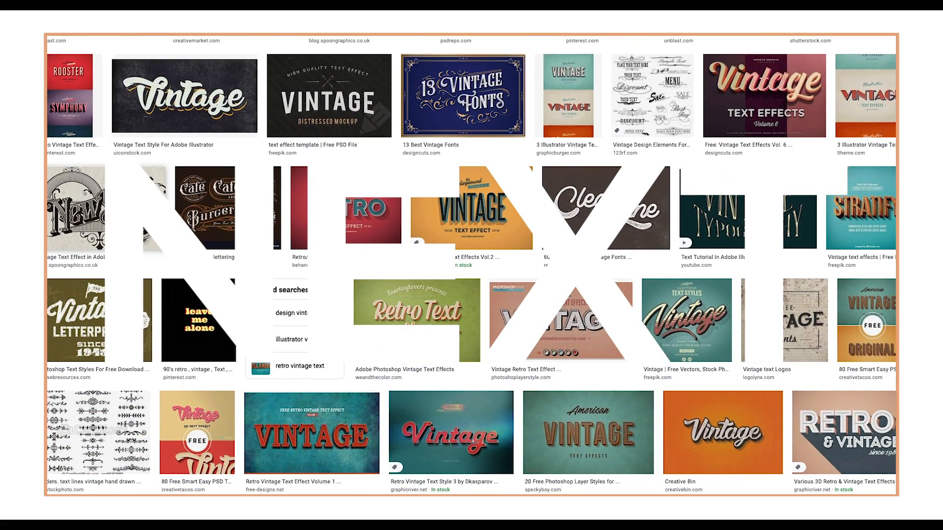
# - Switch to the Google Images results for "Vintage Text" and browse the vintage and retro lettering examples for style ideas
pyautogui.scroll(-3, 719, 298)
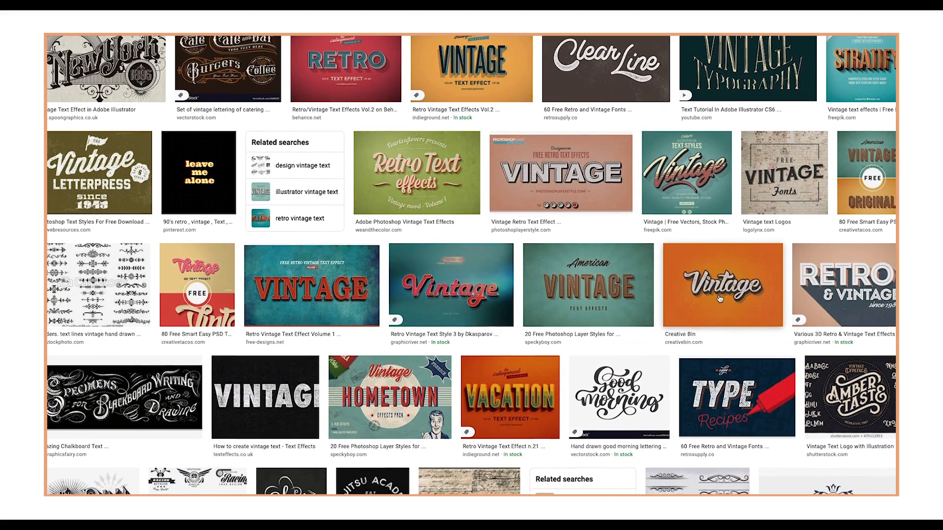
pyautogui.scroll(-3, 719, 298)
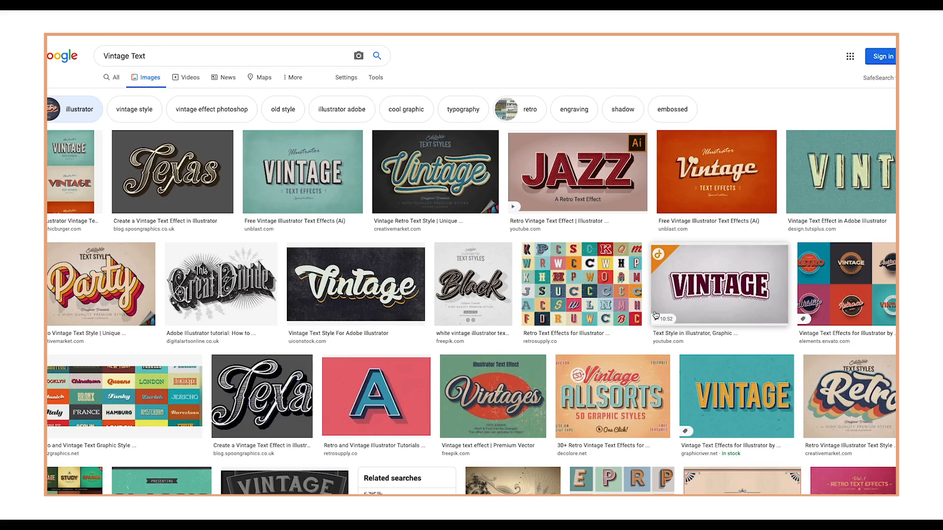
pyautogui.scroll(-3, 655, 316)
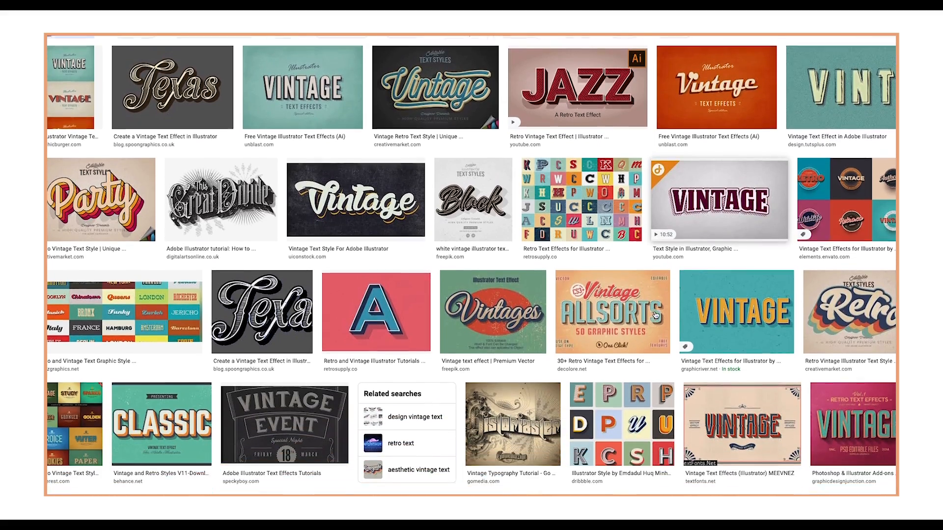
pyautogui.scroll(-7, 656, 316)
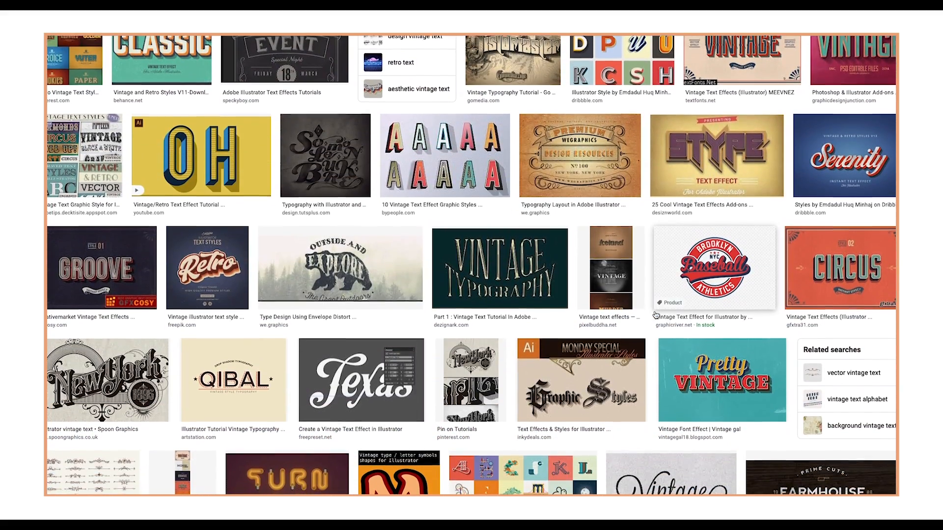
pyautogui.scroll(-2, 655, 316)
pyautogui.scroll(-4, 656, 316)
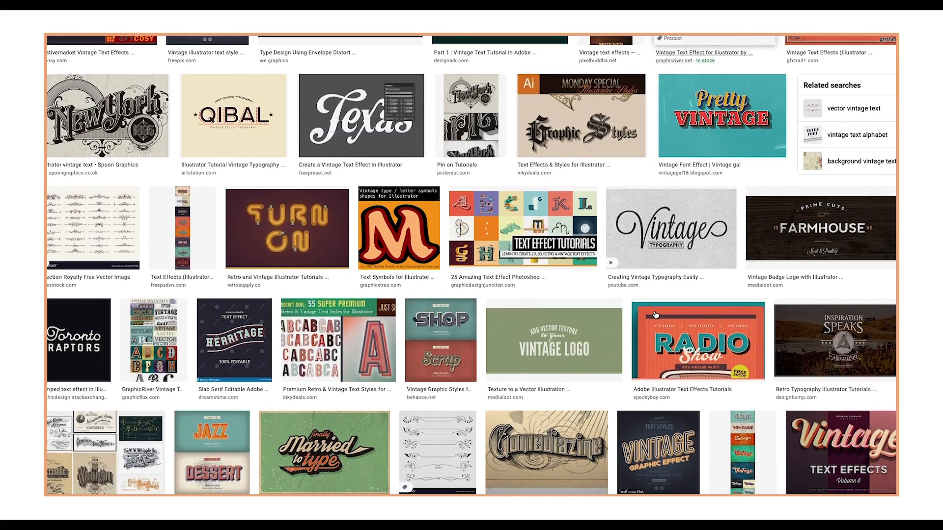
pyautogui.scroll(-5, 656, 315)
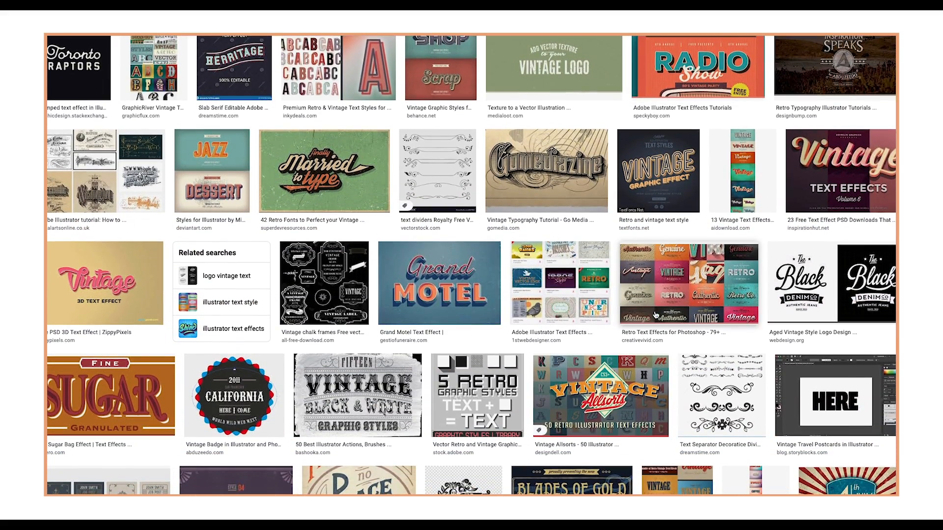
pyautogui.scroll(-5, 656, 315)
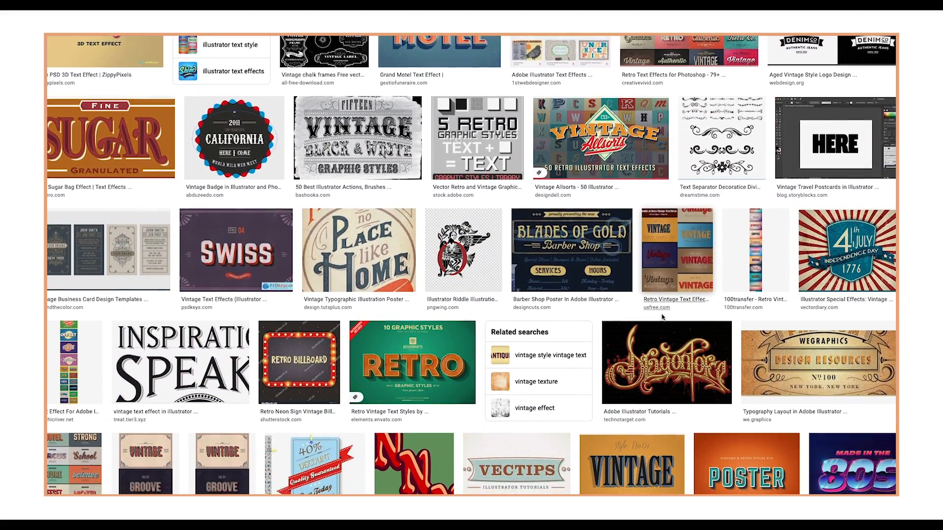
pyautogui.scroll(-5, 656, 316)
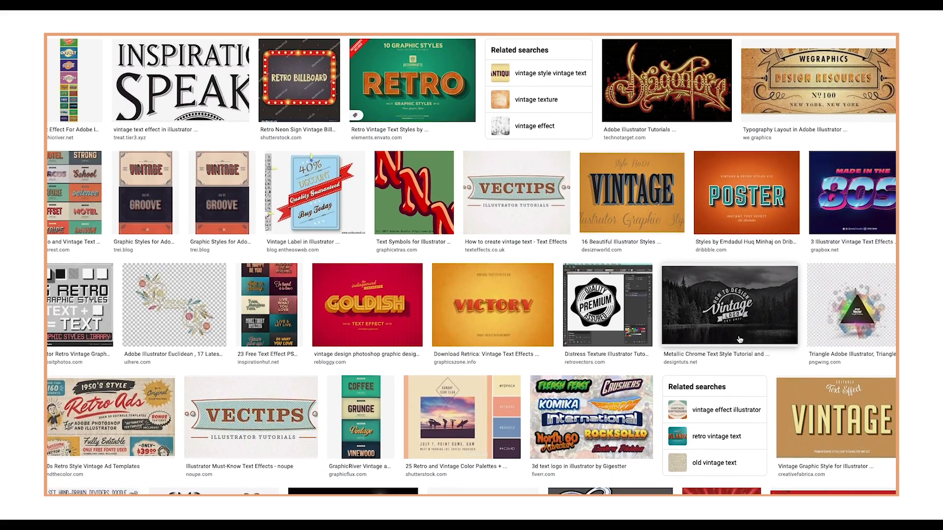